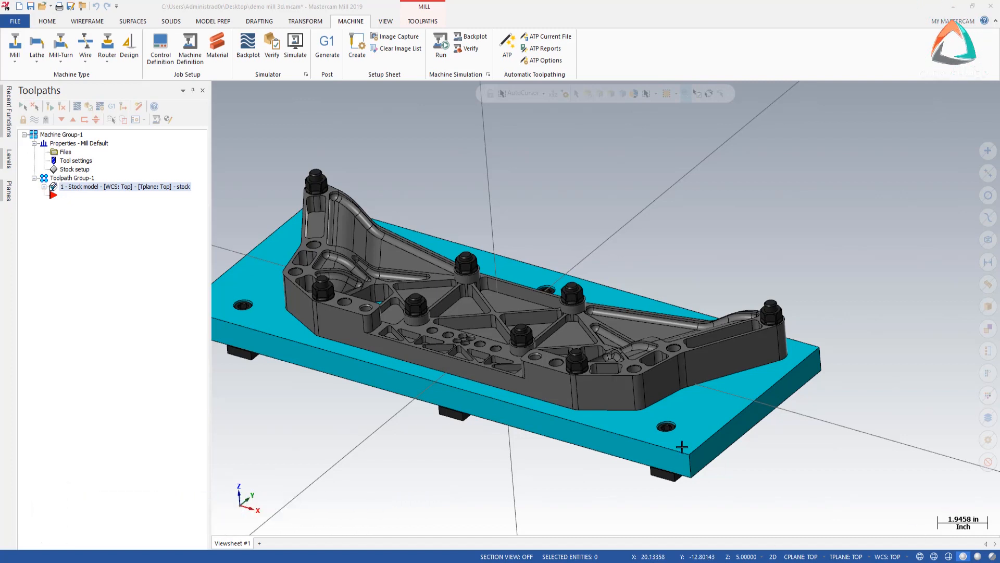
Look through the available 2D and multiaxis toolpath types, and inspect the part's ribs and pockets
click(423, 22)
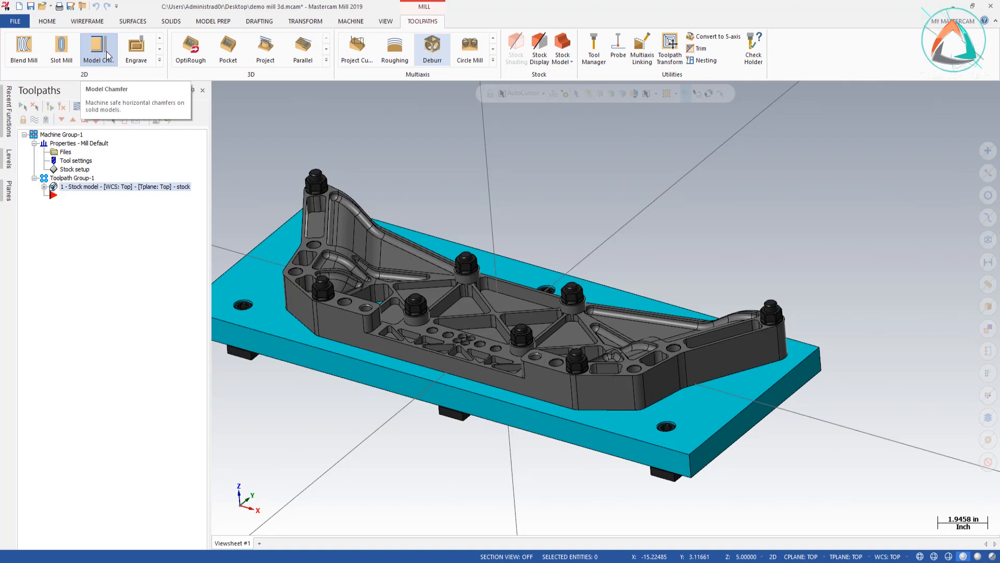
click(160, 60)
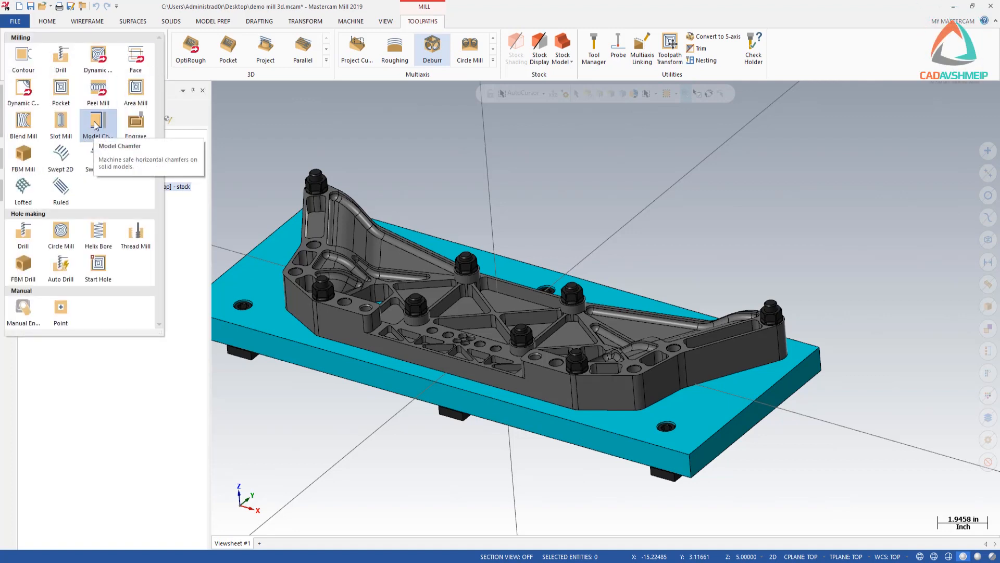
click(493, 62)
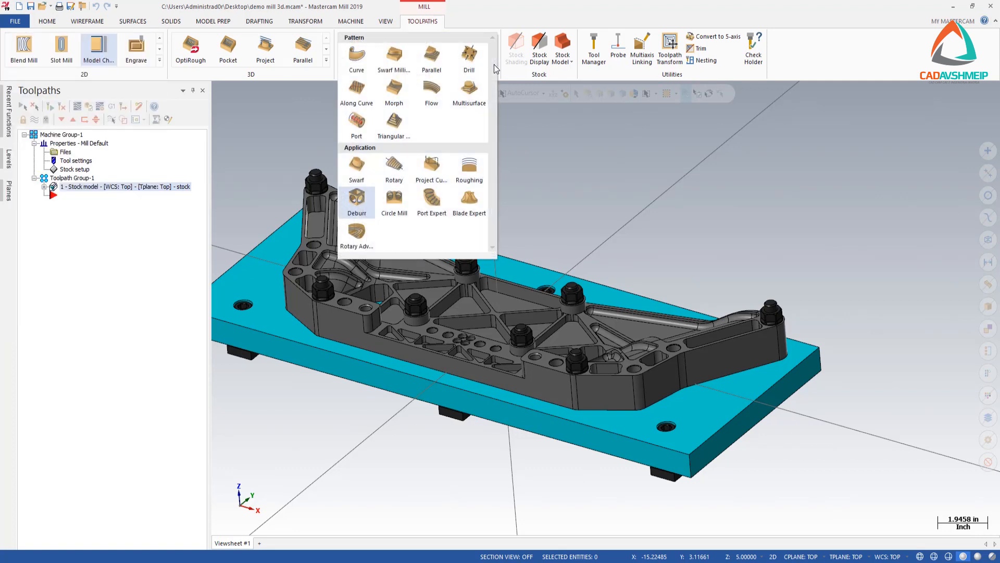
click(351, 218)
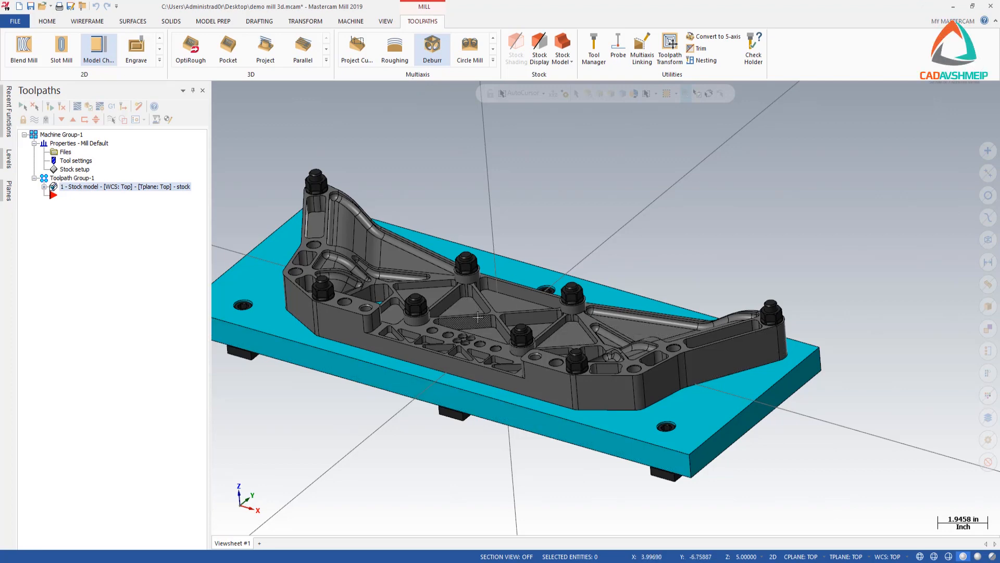
scroll(499, 291, up, 5)
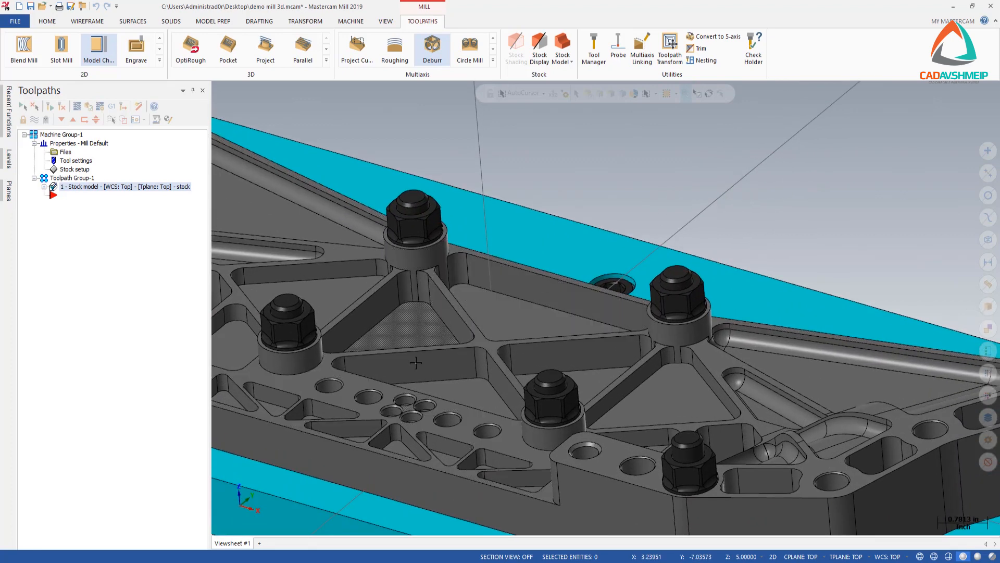
scroll(493, 305, down, 2)
scroll(493, 305, down, 2)
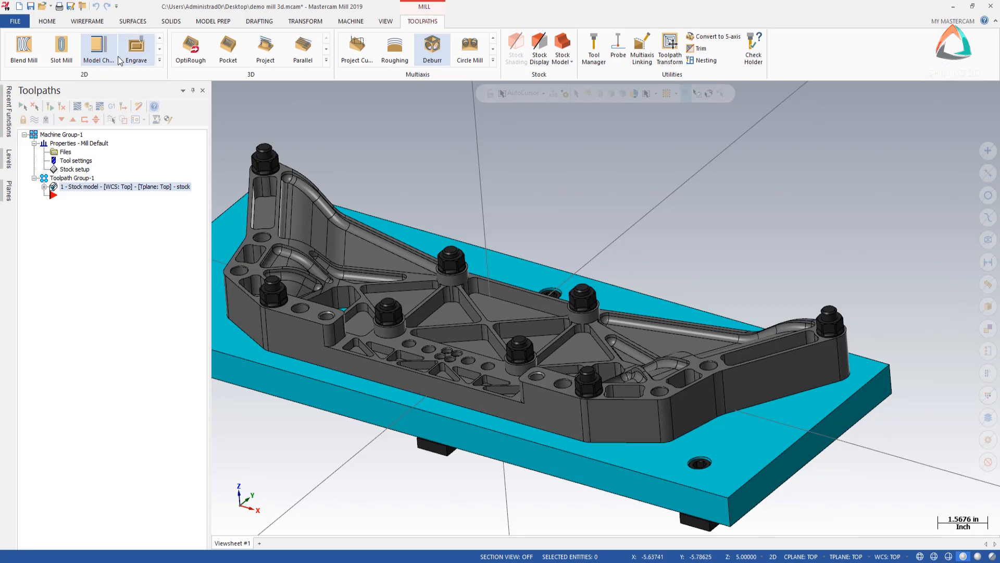
Create a Model Chamfer toolpath and open the chain selection for its geometry
click(101, 55)
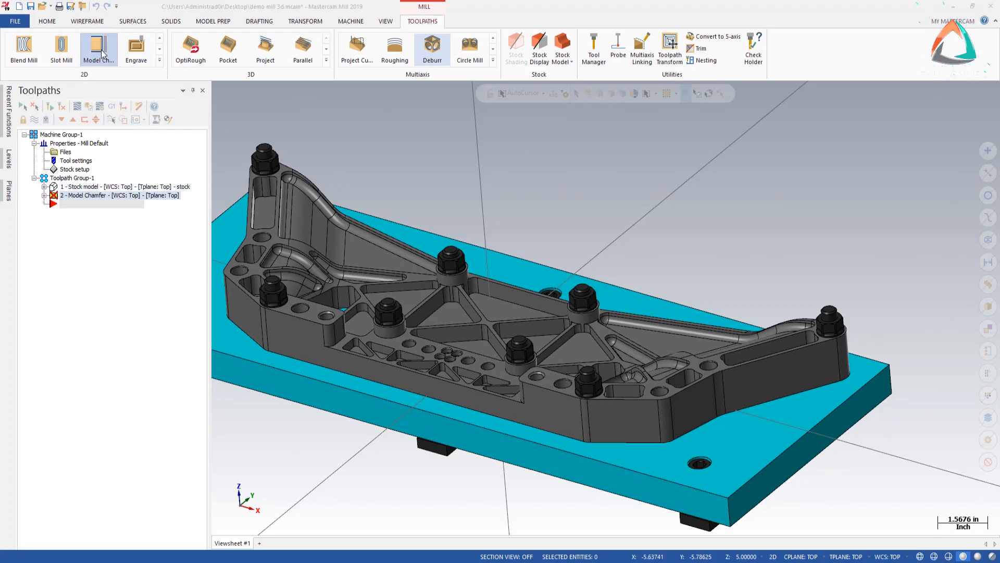
drag(377, 29, 255, 29)
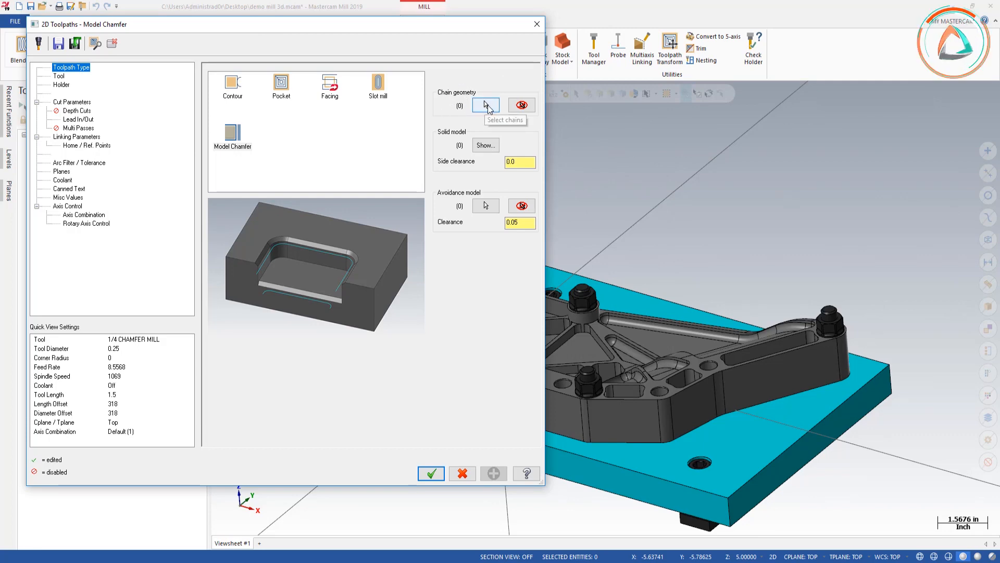
click(486, 105)
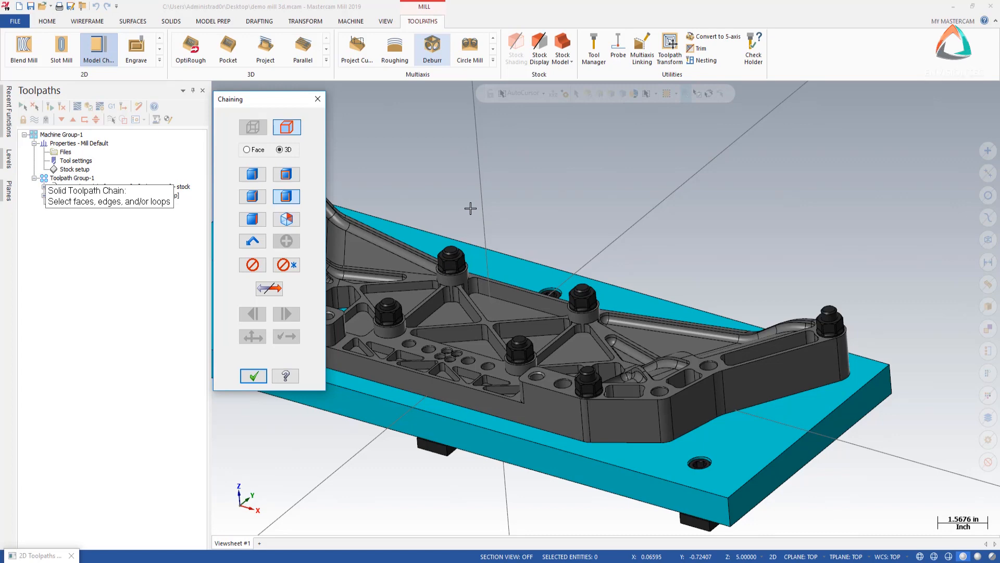
Start a partial-loop chain at the rounded edge of the central back pocket beside the right boss, accepting the highlighted top reference face
middle_drag(480, 318, 383, 308)
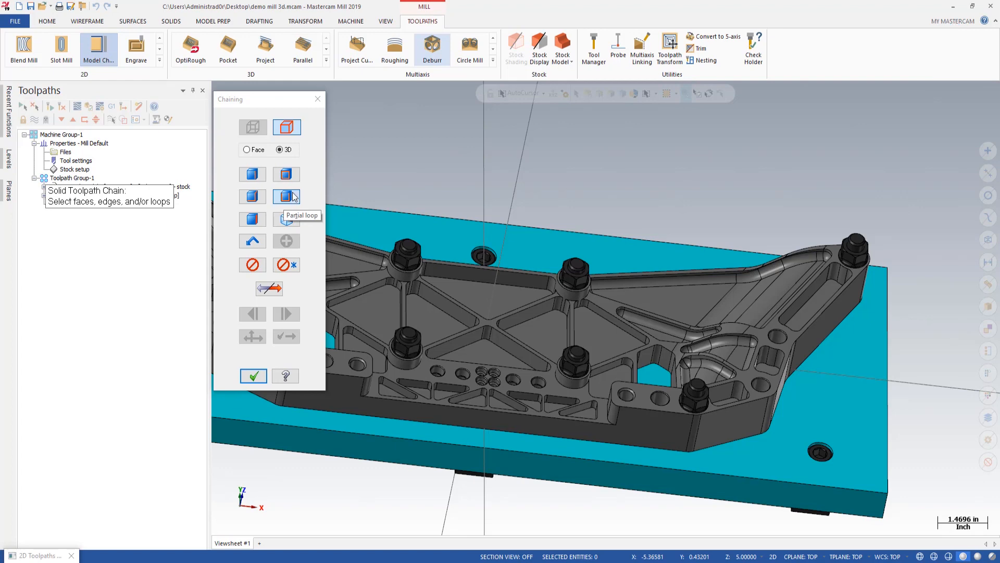
scroll(467, 288, up, 1)
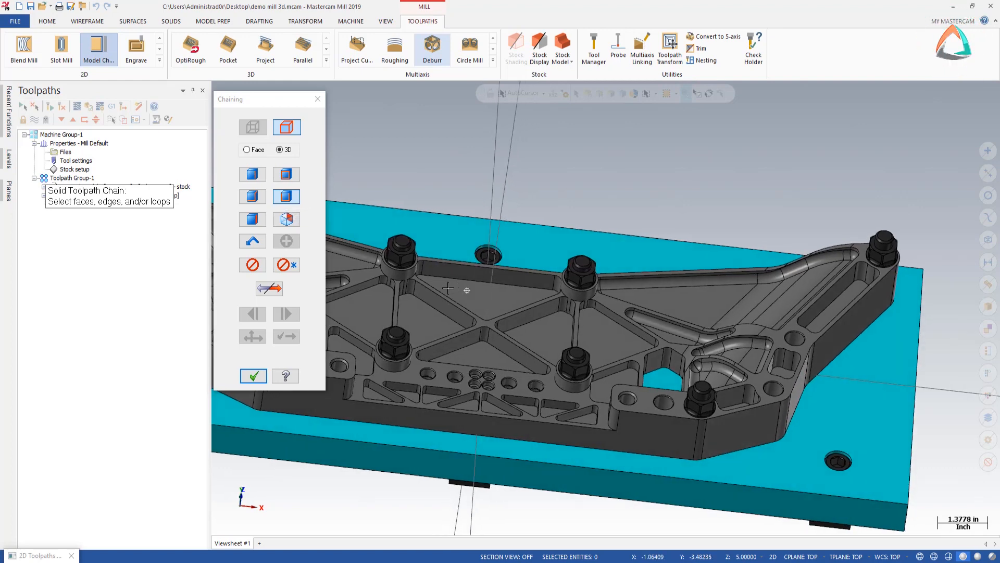
middle_drag(466, 288, 434, 286)
scroll(430, 271, up, 2)
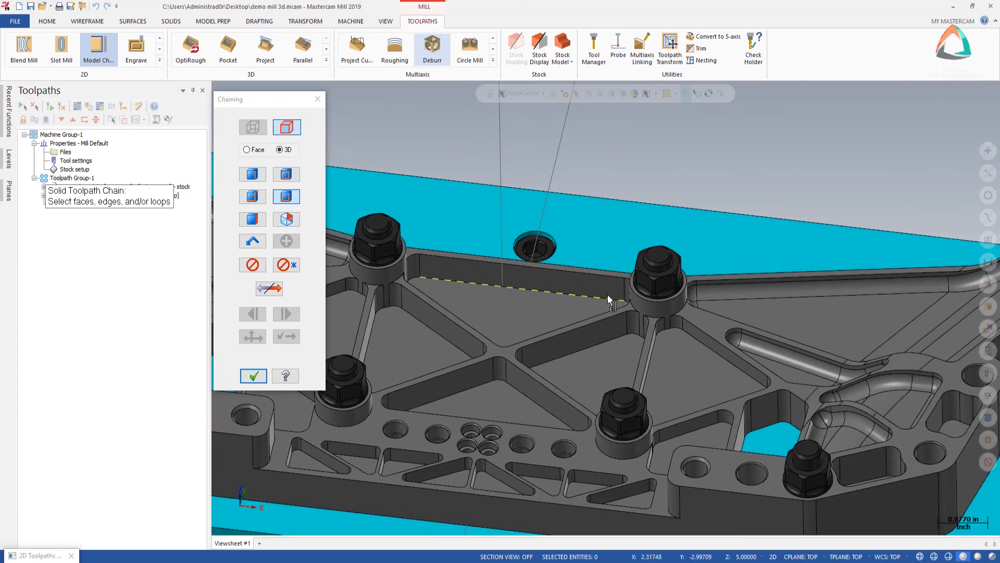
middle_drag(542, 315, 599, 304)
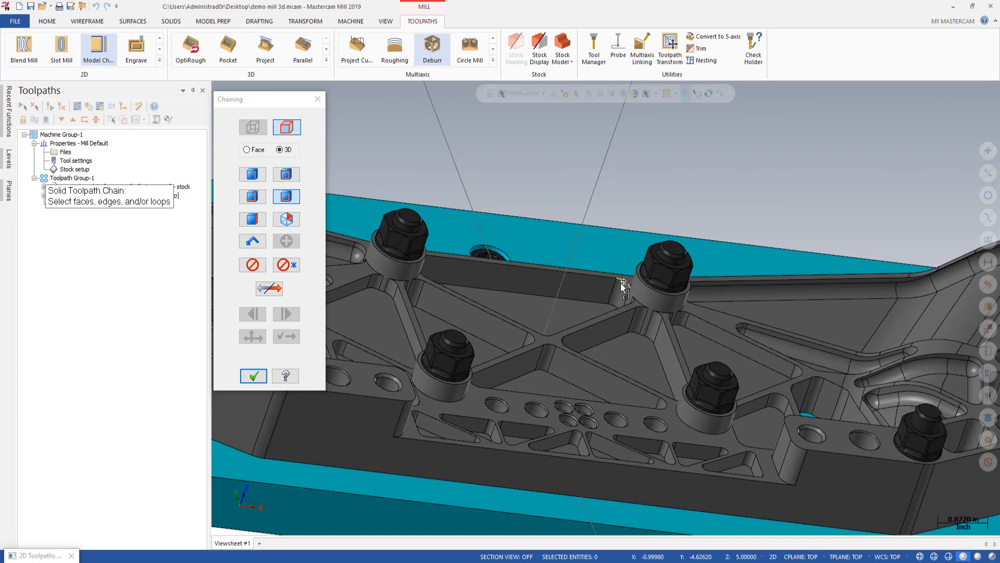
middle_drag(620, 282, 513, 326)
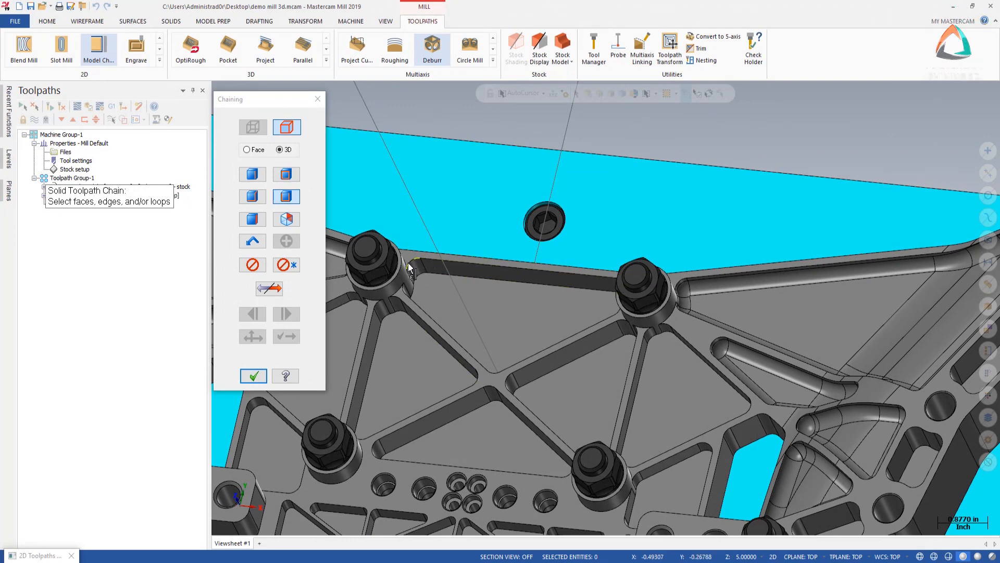
middle_drag(552, 311, 638, 273)
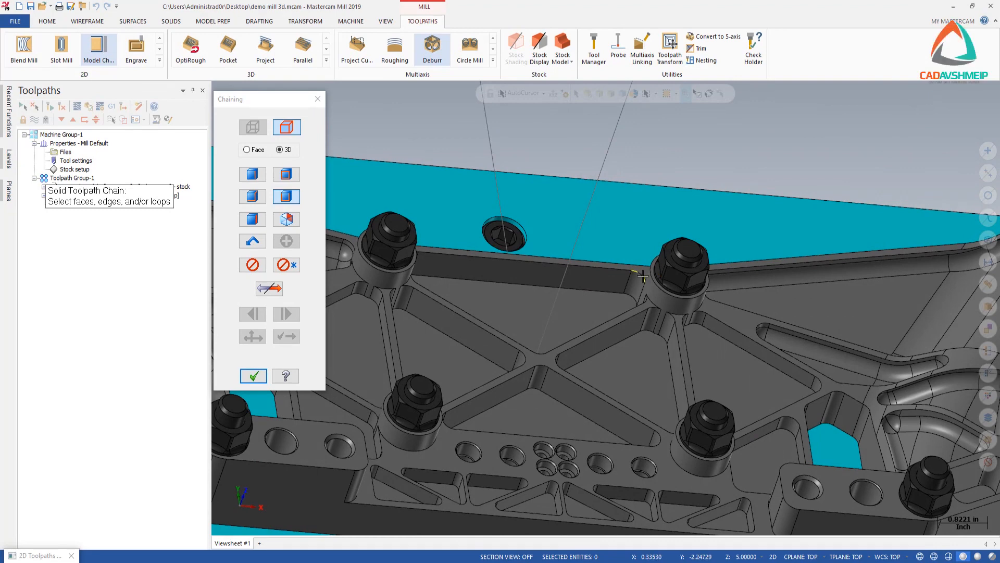
scroll(643, 281, up, 2)
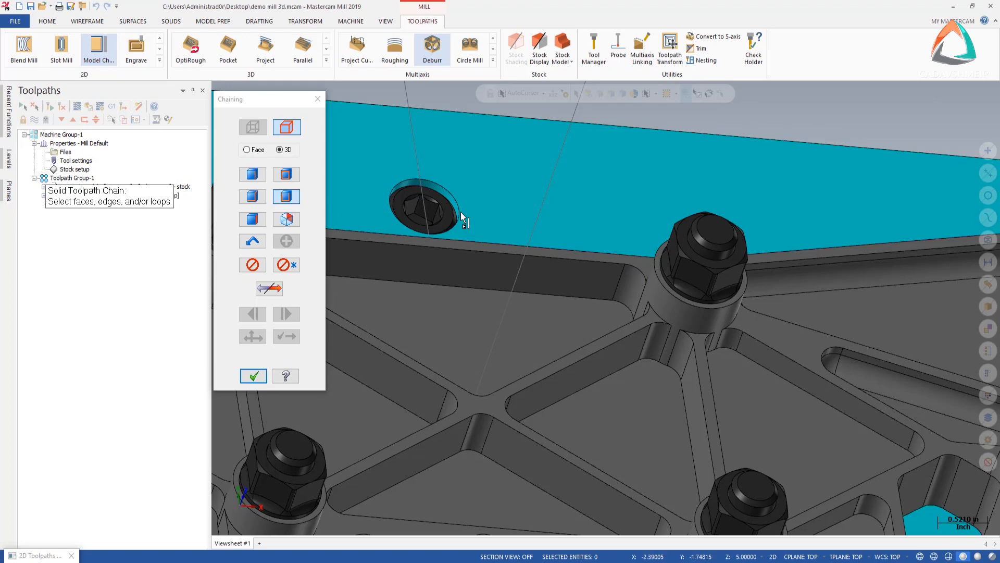
scroll(654, 274, up, 2)
scroll(657, 275, up, 1)
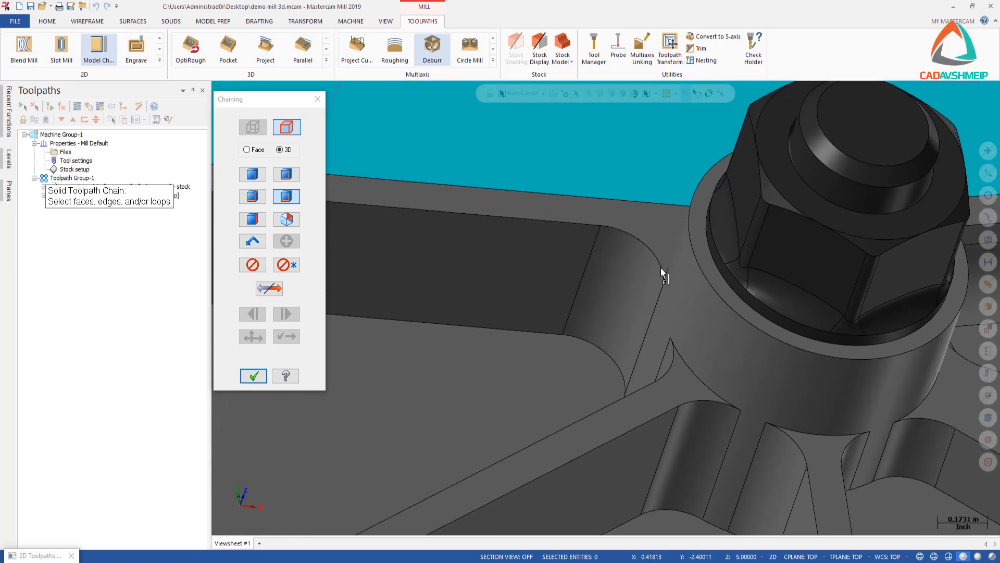
click(659, 265)
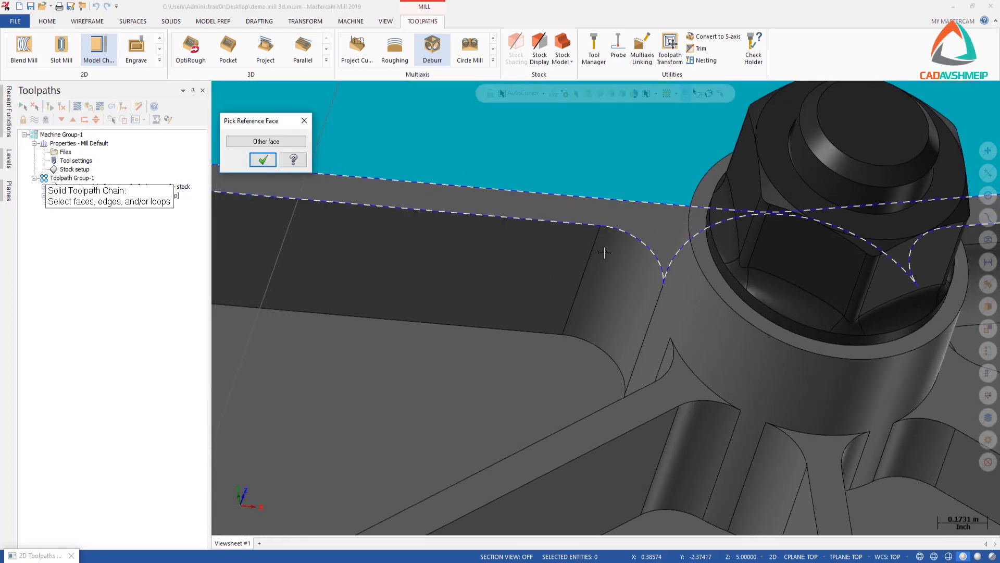
click(269, 164)
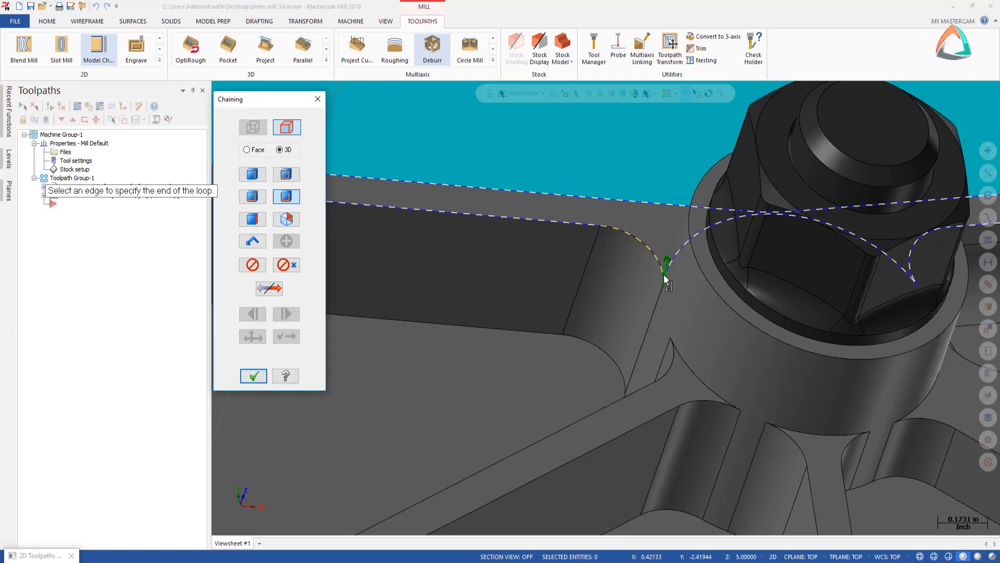
End the partial loop at the rounded edge in the same pocket's opposite corner, beside the left boss
scroll(664, 274, down, 5)
scroll(665, 268, down, 1)
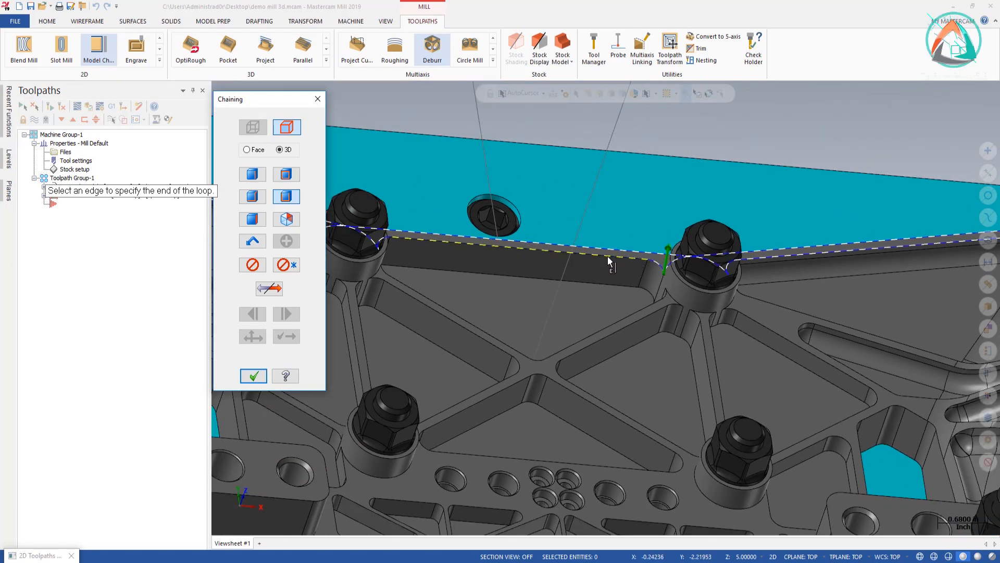
scroll(462, 261, up, 5)
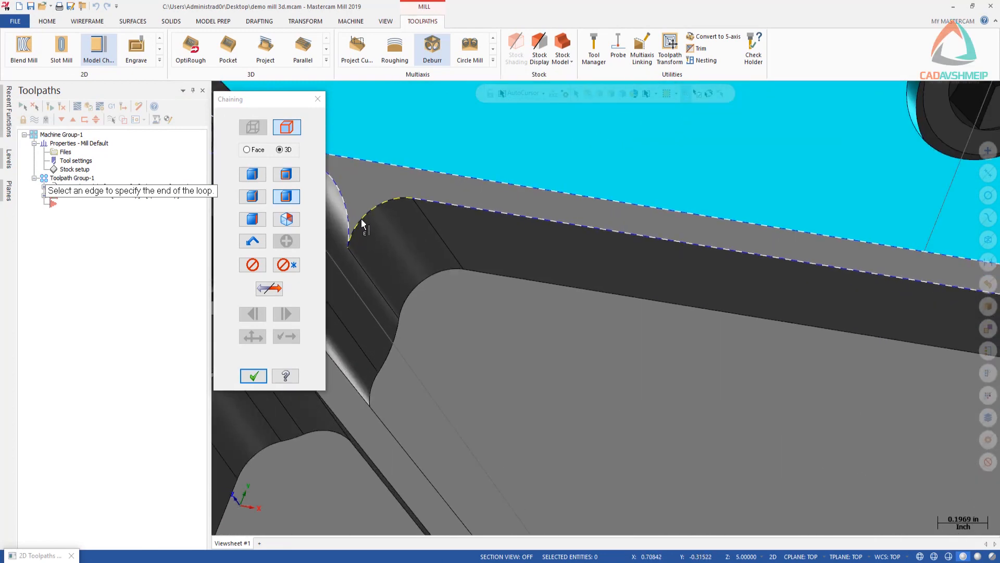
click(360, 220)
Start a second partial loop at the pocket's lower edge beside the left boss, accepting the highlighted rib face as reference
scroll(375, 240, down, 4)
middle_drag(435, 243, 539, 237)
scroll(364, 224, up, 5)
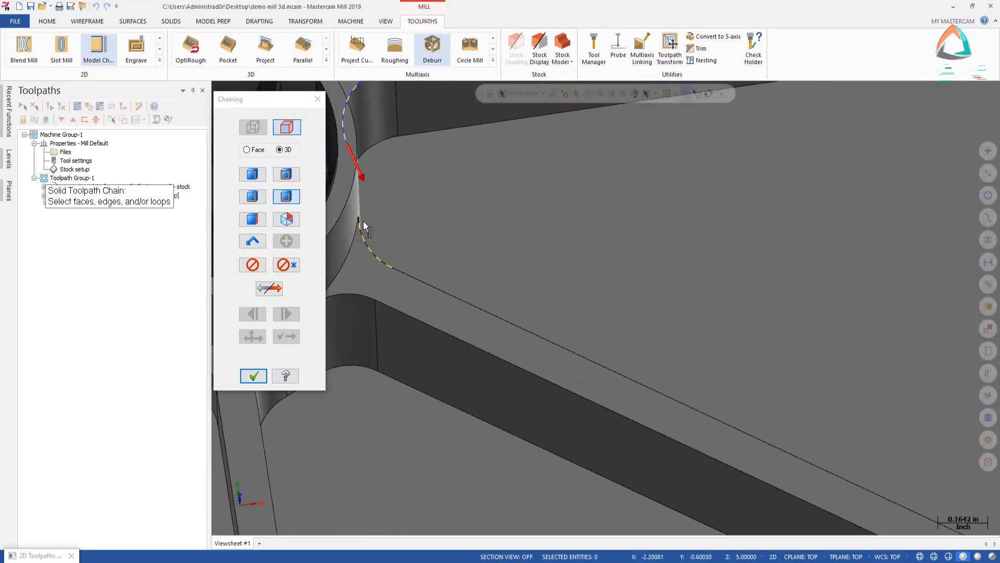
key(Return)
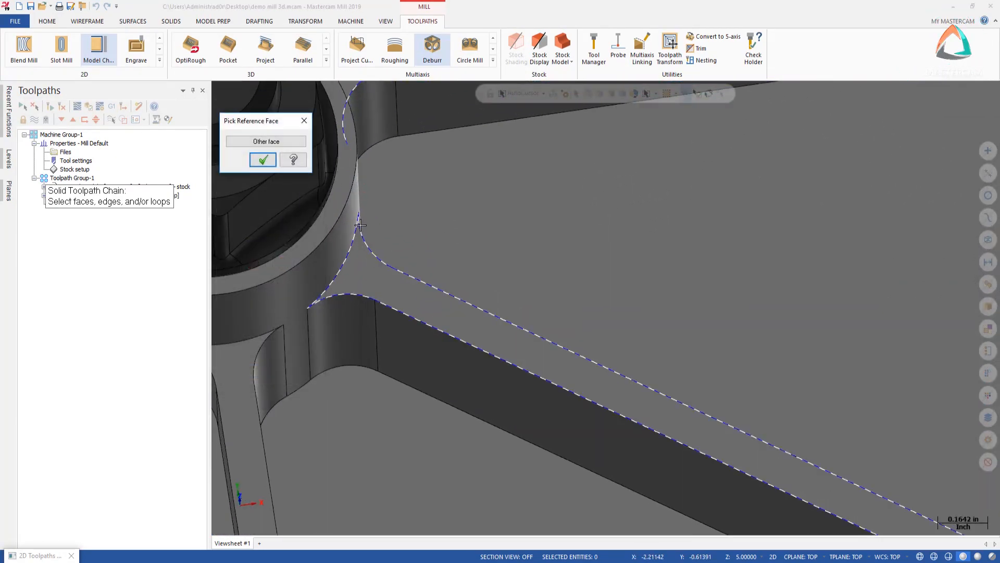
click(264, 161)
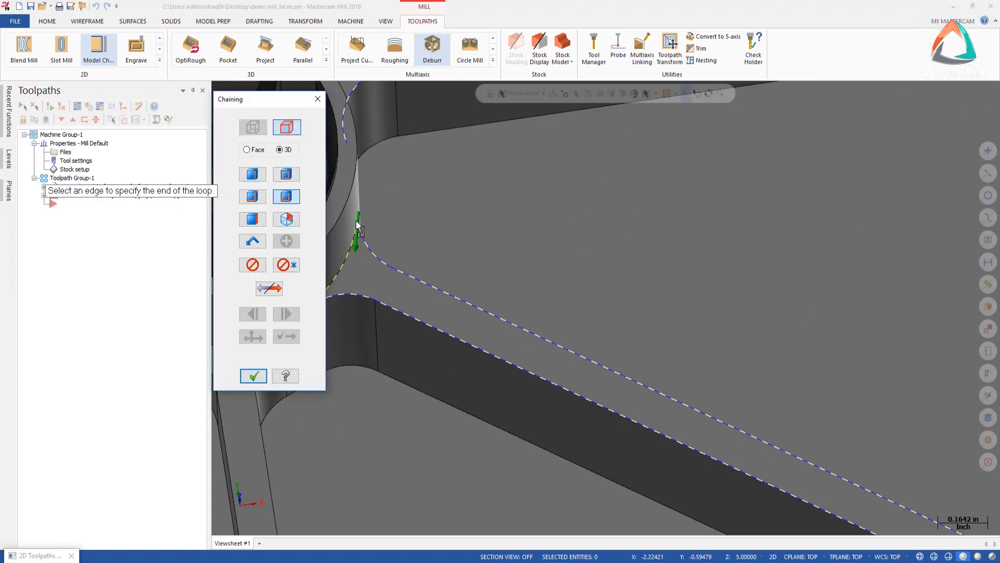
End the second partial loop at the pocket's lower corner edge beside the right boss and accept the chains
scroll(420, 279, down, 5)
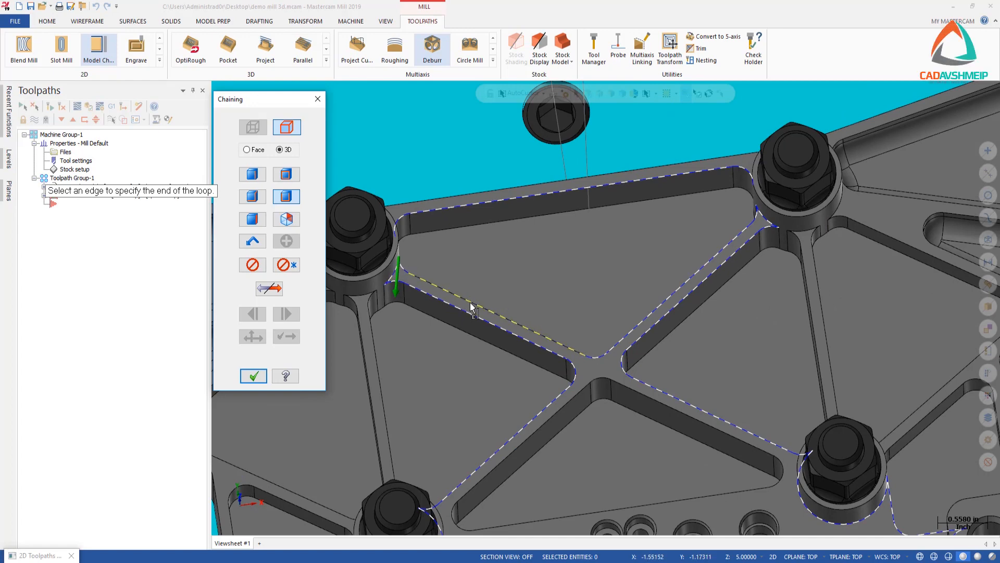
scroll(771, 211, up, 5)
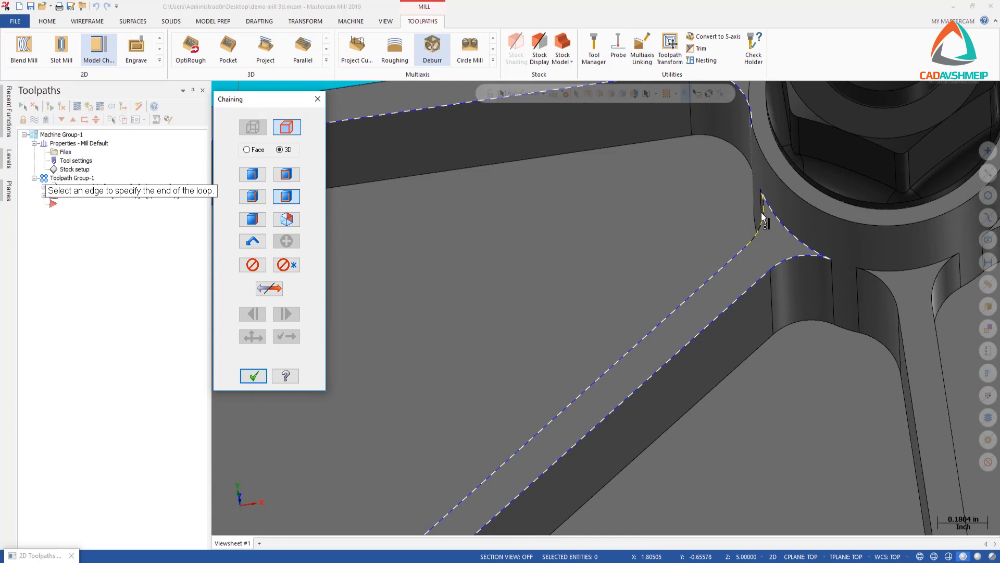
click(763, 217)
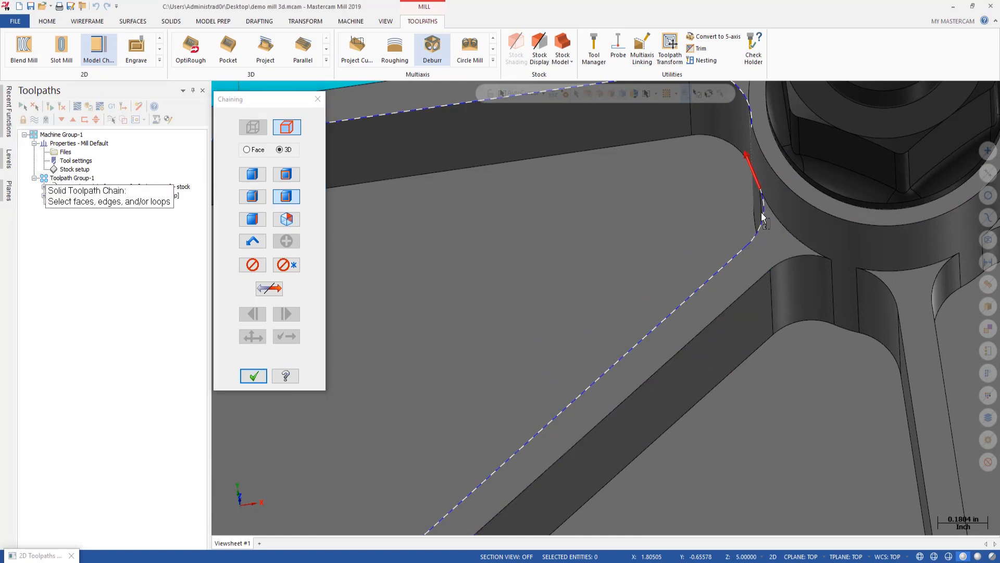
click(253, 376)
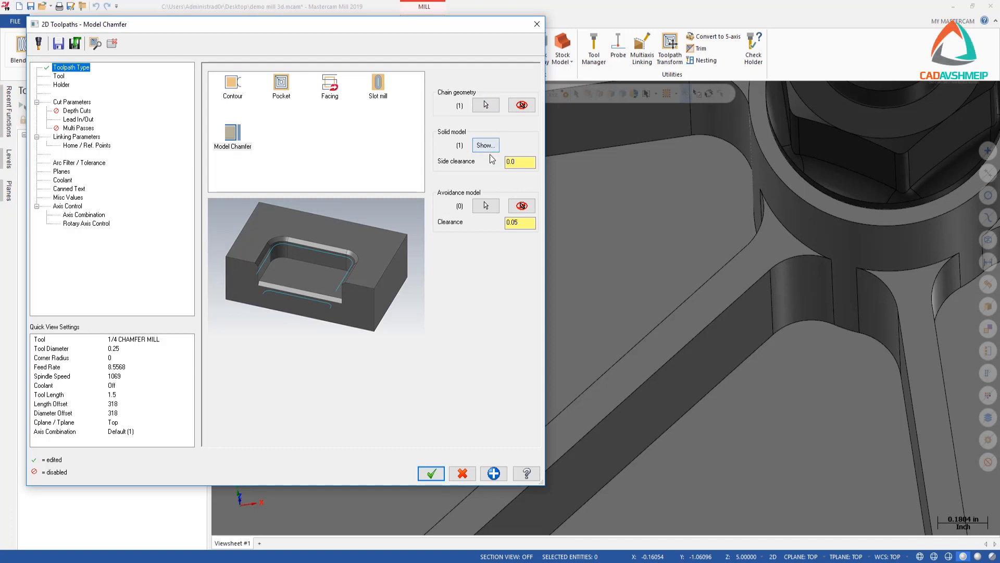
Check the 1/4 chamfer mill settings and select the B2E4-0125 holder for the toolpath
click(60, 76)
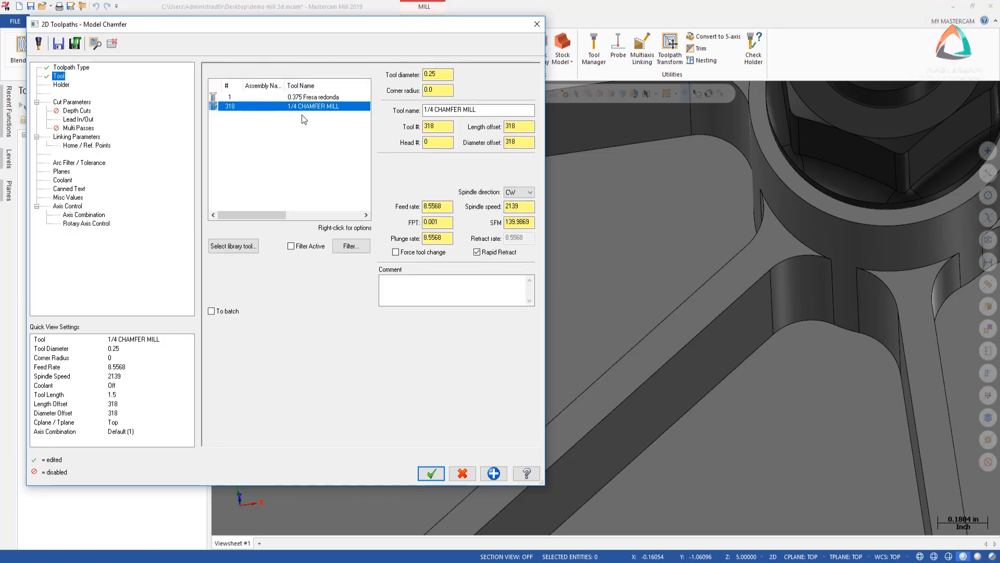
click(58, 85)
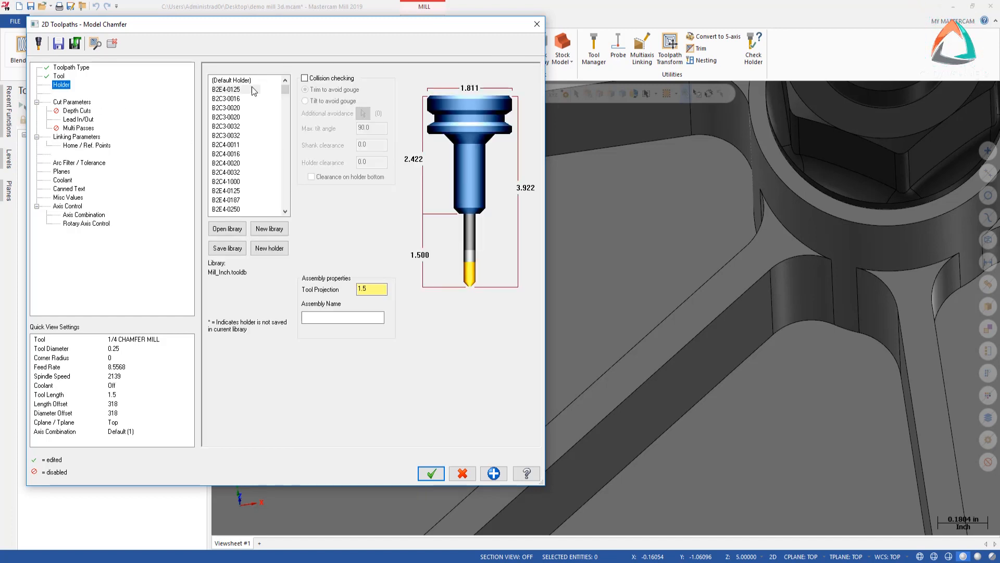
click(225, 90)
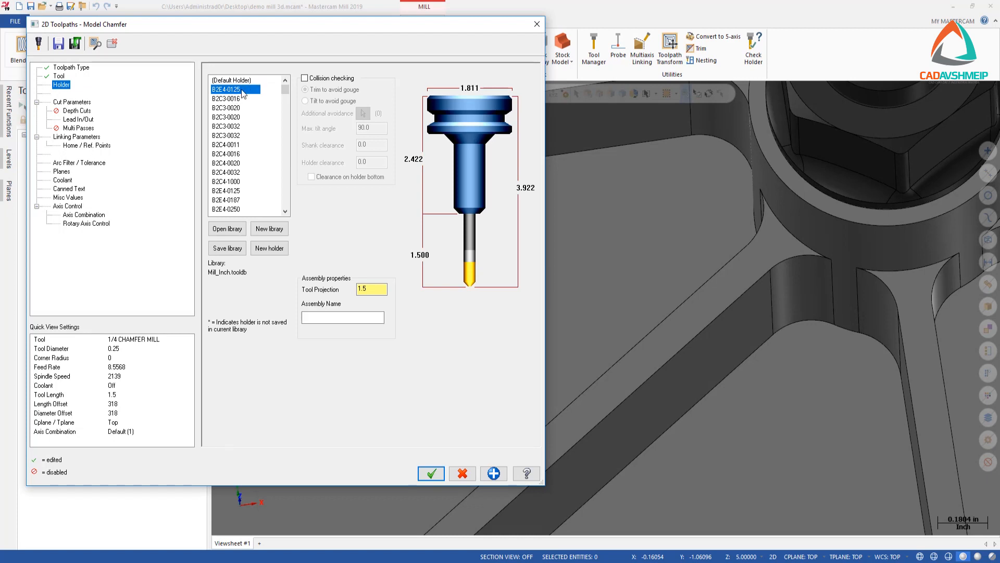
Set the chamfer width to .032 in the toolpath's cut parameters
click(76, 103)
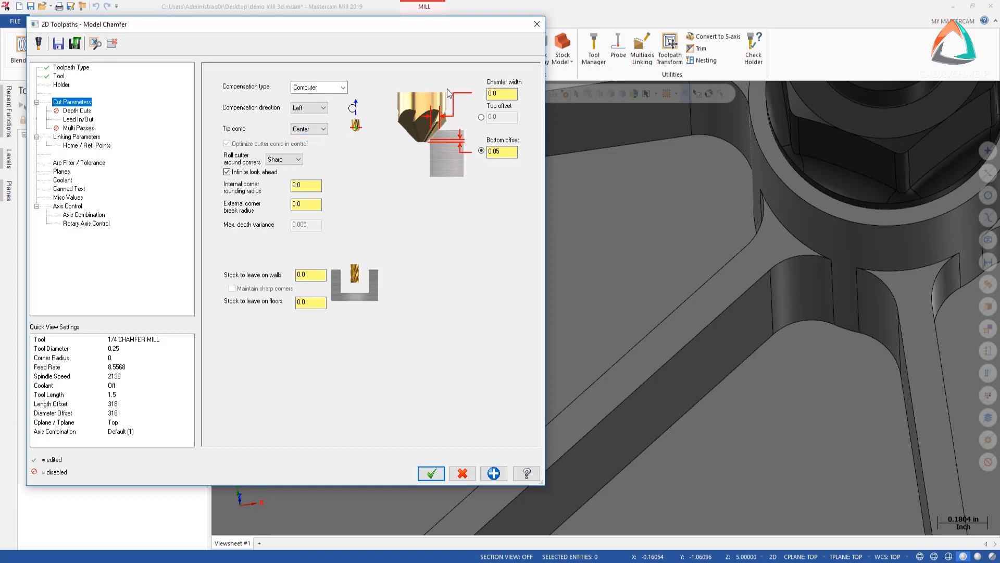
click(497, 93)
double_click(496, 93)
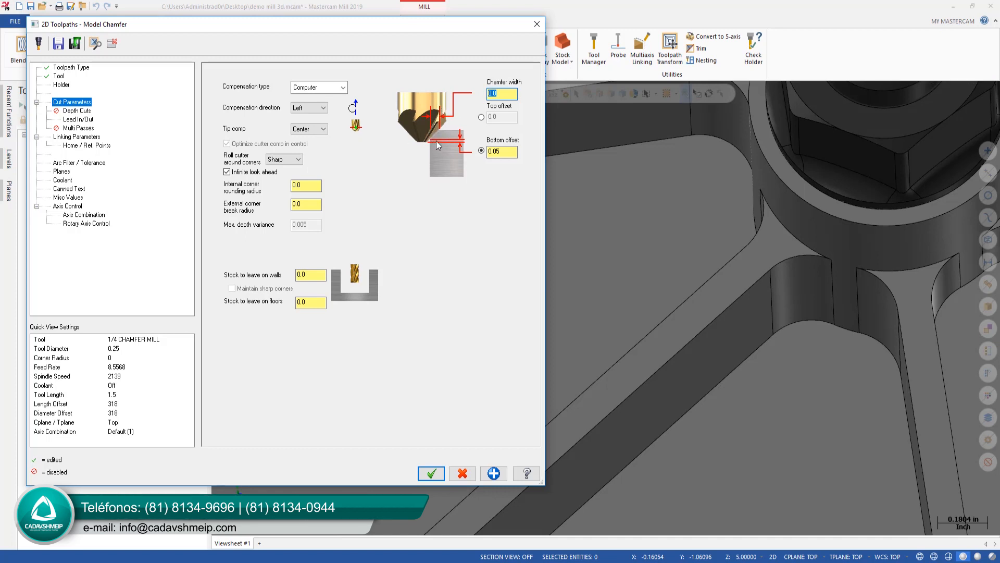
click(506, 93)
drag(506, 92, 451, 103)
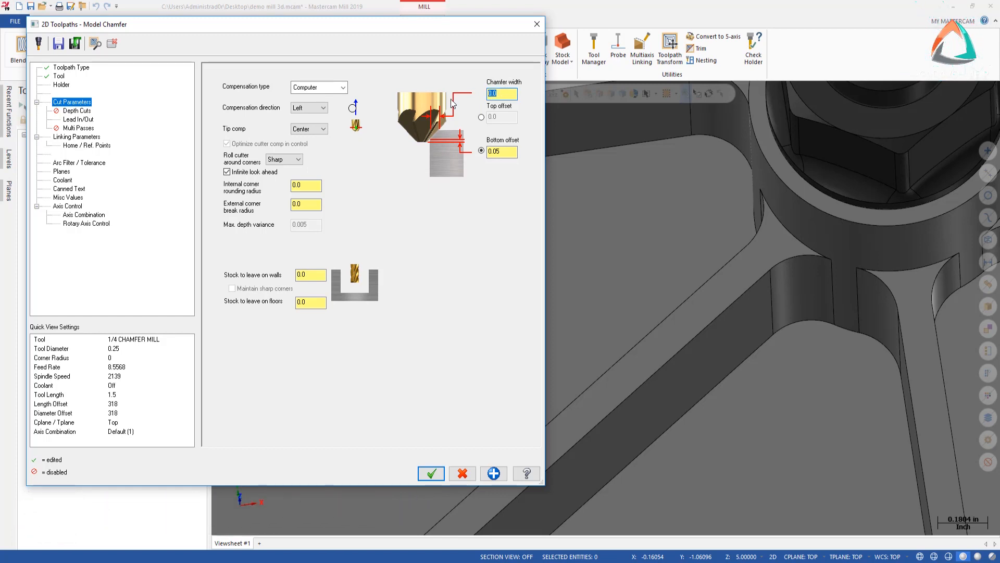
key(BackSpace)
text(.032)
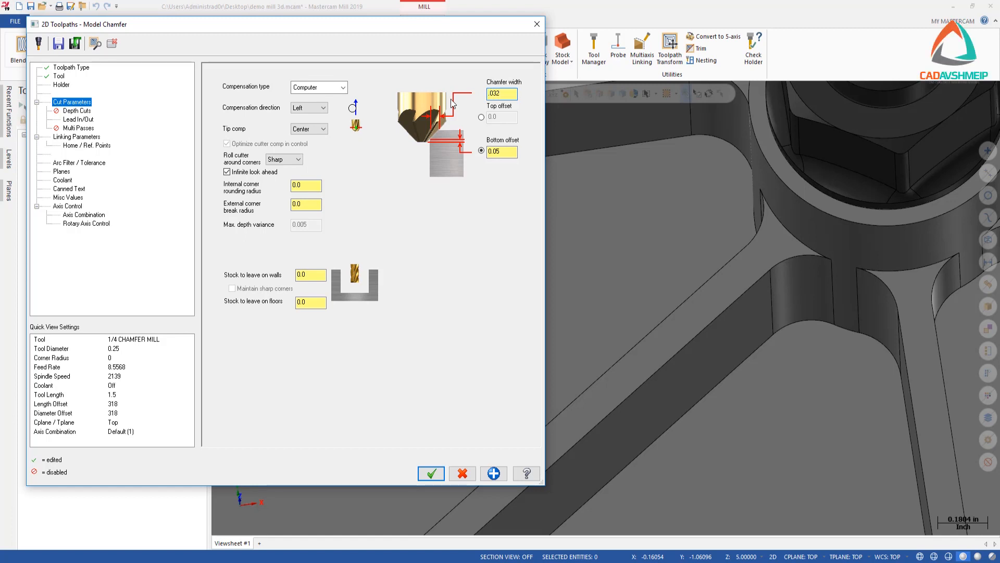
Check the bottom offset in the cut parameters and review the depth cut settings of the chamfer toolpath
click(507, 151)
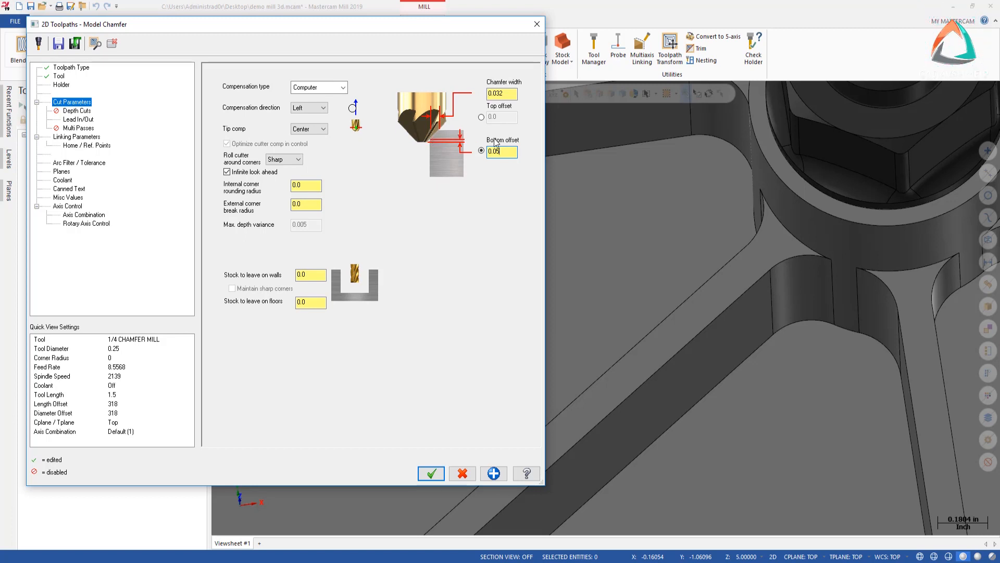
drag(510, 152, 484, 162)
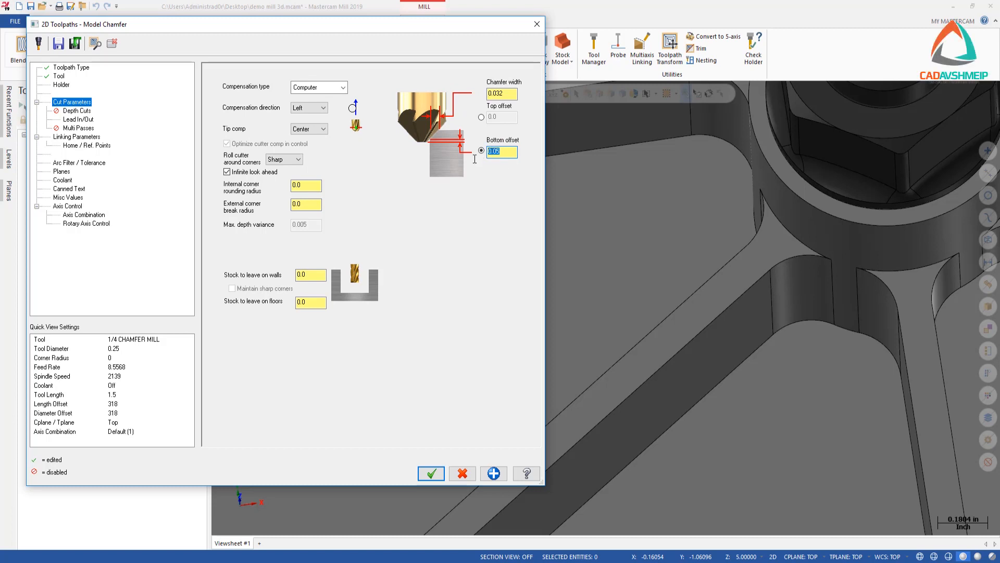
click(81, 112)
click(78, 120)
click(82, 111)
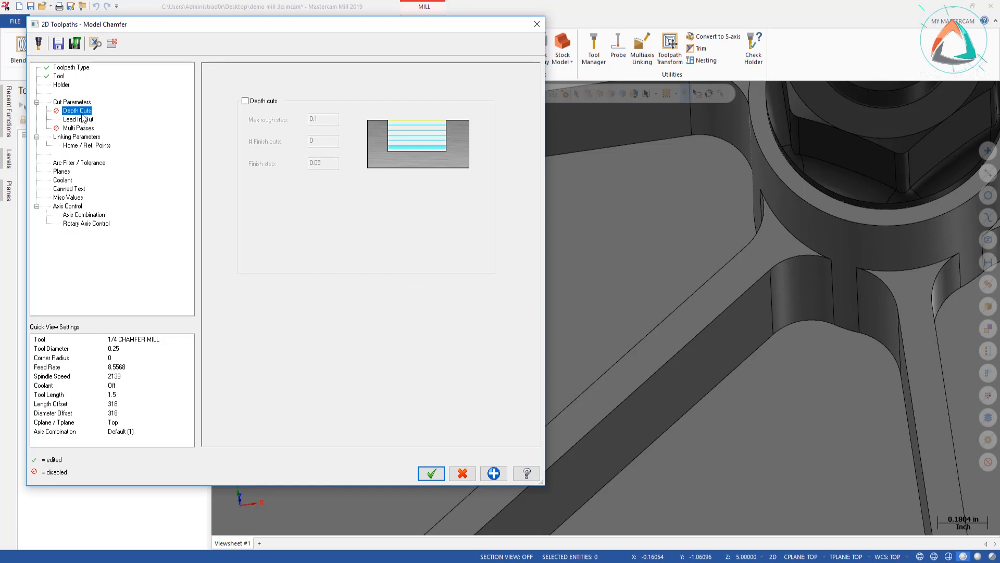
Set the lead-in to perpendicular with a 50% length and copy the length to the perpendicular lead-out
click(81, 120)
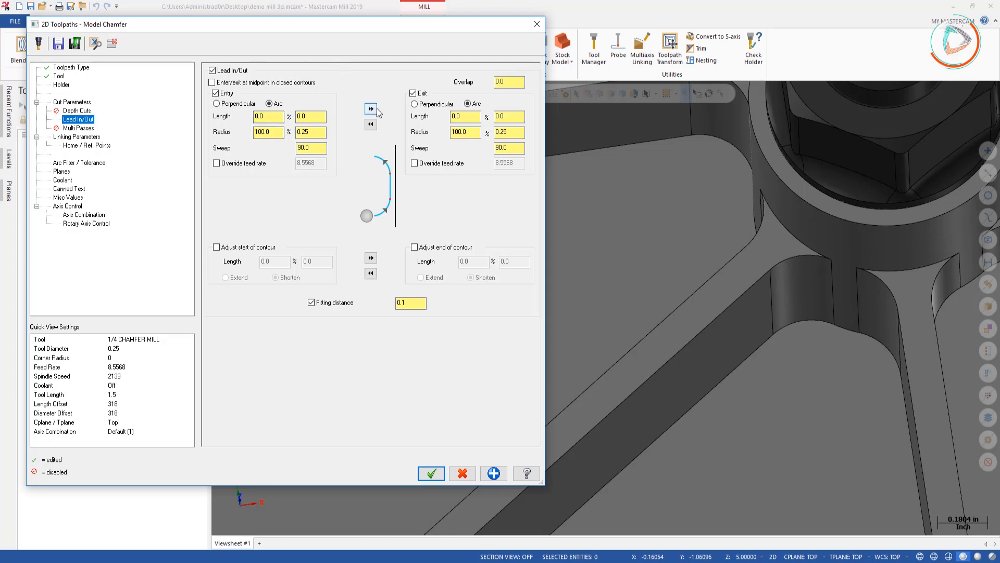
click(240, 103)
click(421, 107)
drag(277, 117, 211, 139)
text(50)
click(371, 109)
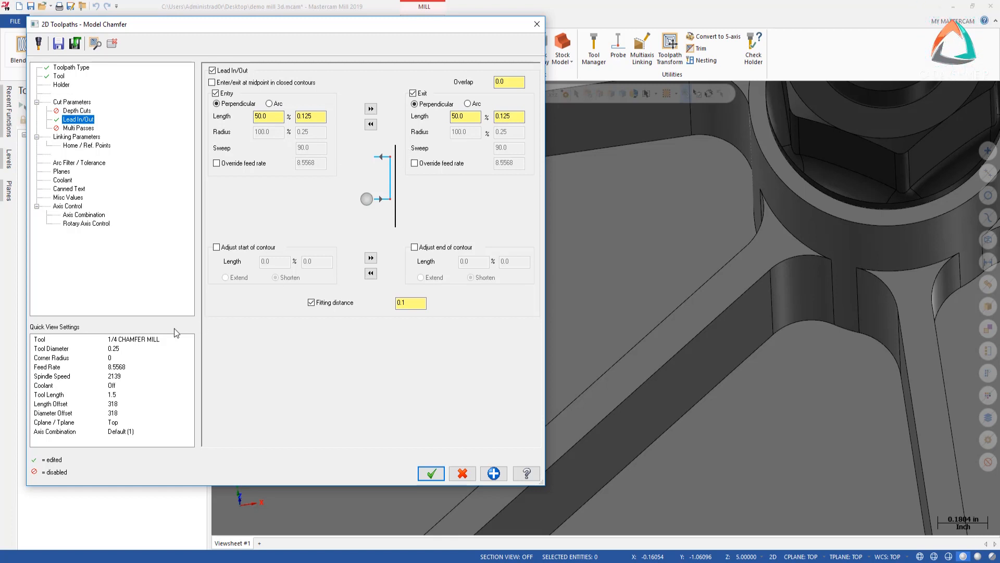
Enable adjustment of the contour start and end, shortening both by 50% of the tool diameter
click(217, 249)
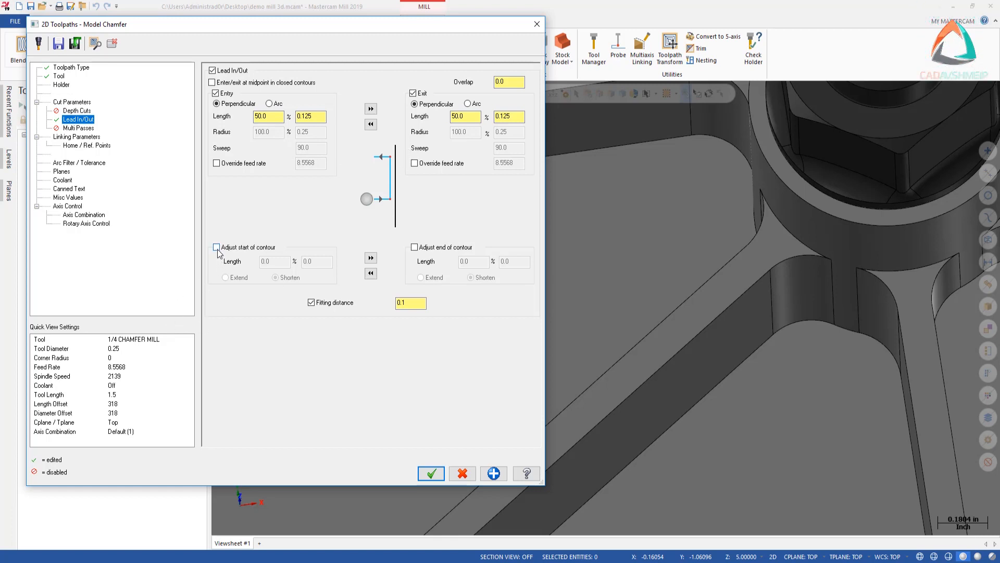
click(414, 248)
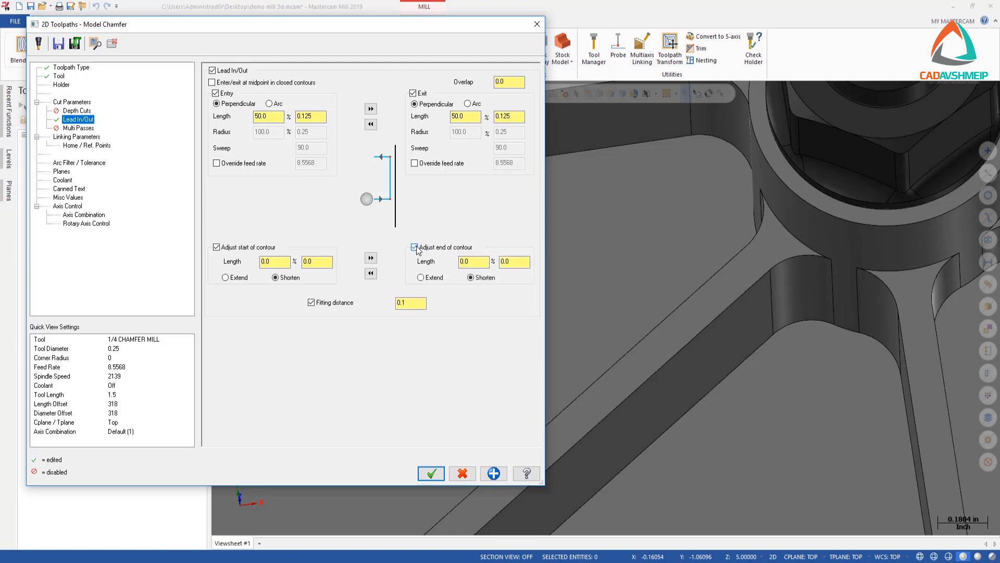
drag(436, 17, 150, 132)
drag(234, 136, 27, 164)
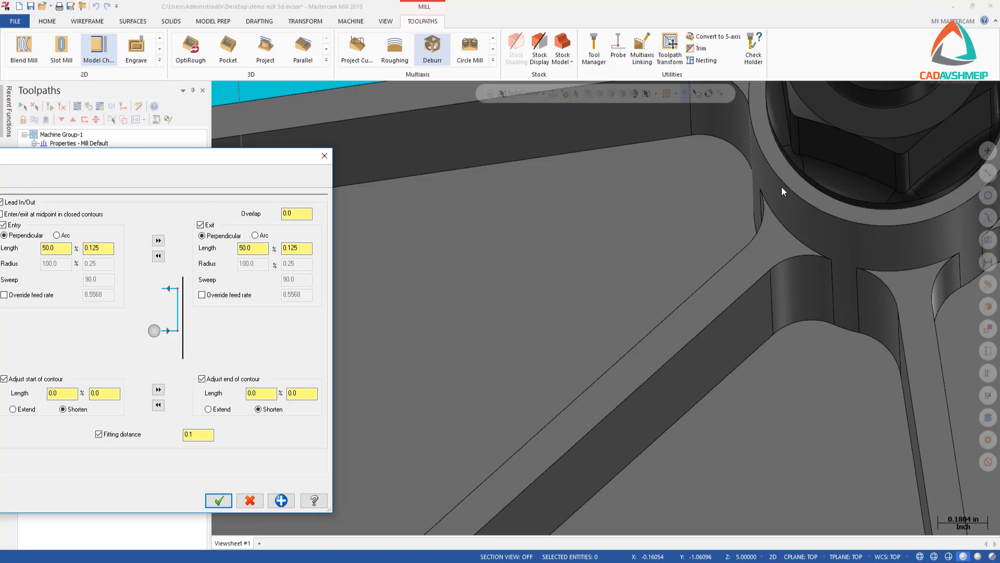
drag(51, 161, 370, 16)
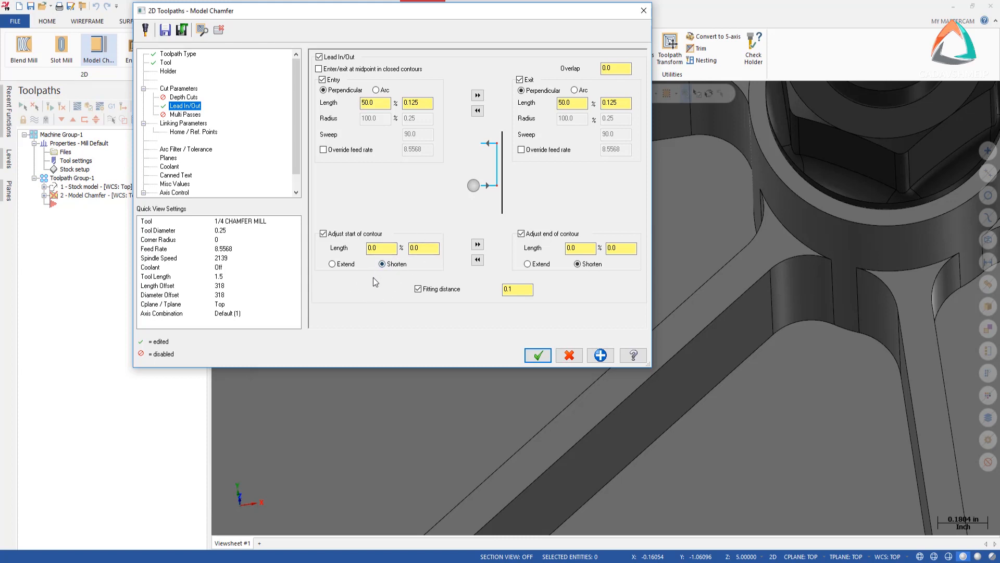
drag(386, 249, 328, 277)
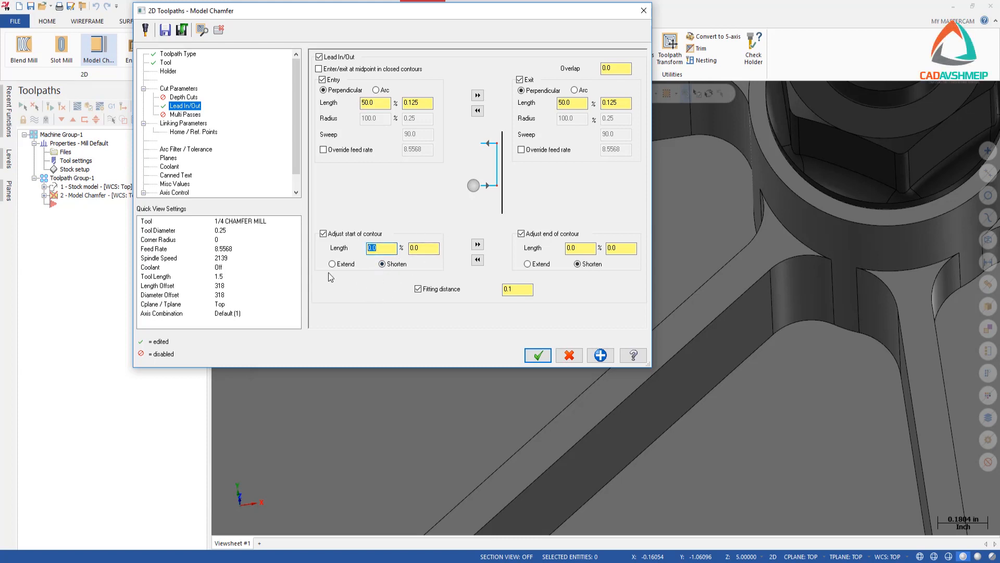
click(477, 244)
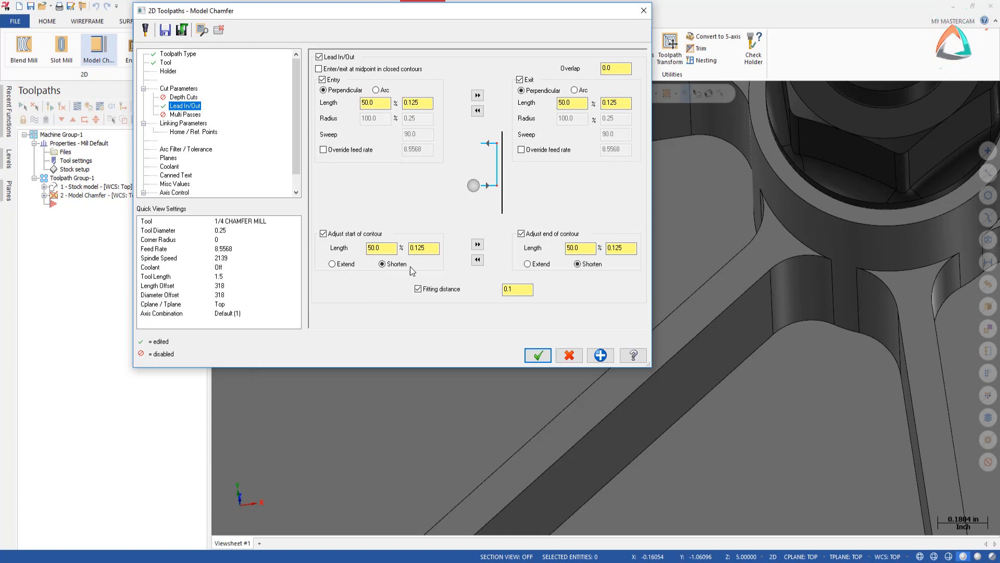
Set the clearance height to 2.0 in the toolpath's linking parameters
click(190, 124)
double_click(480, 65)
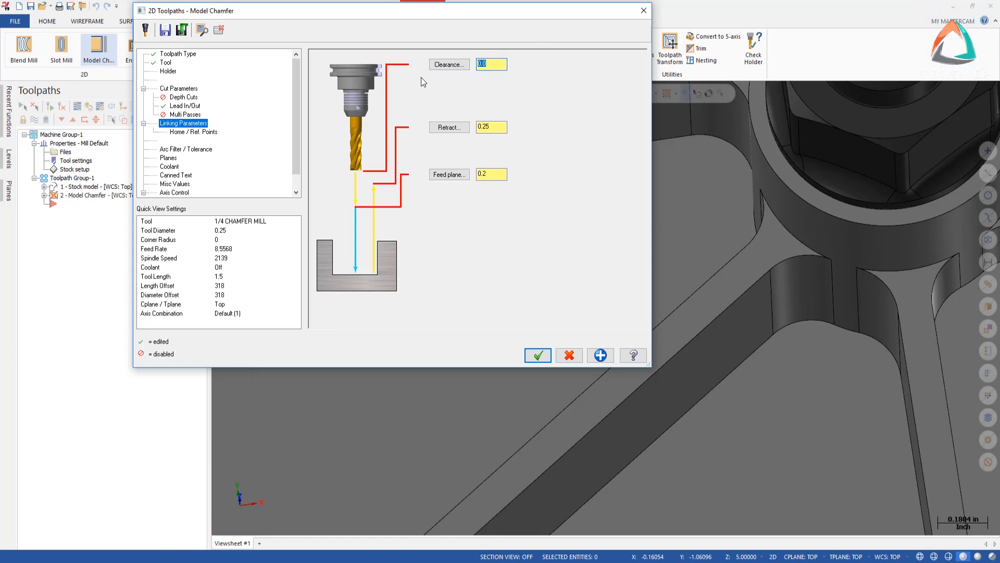
text(2)
key(BackSpace)
click(506, 64)
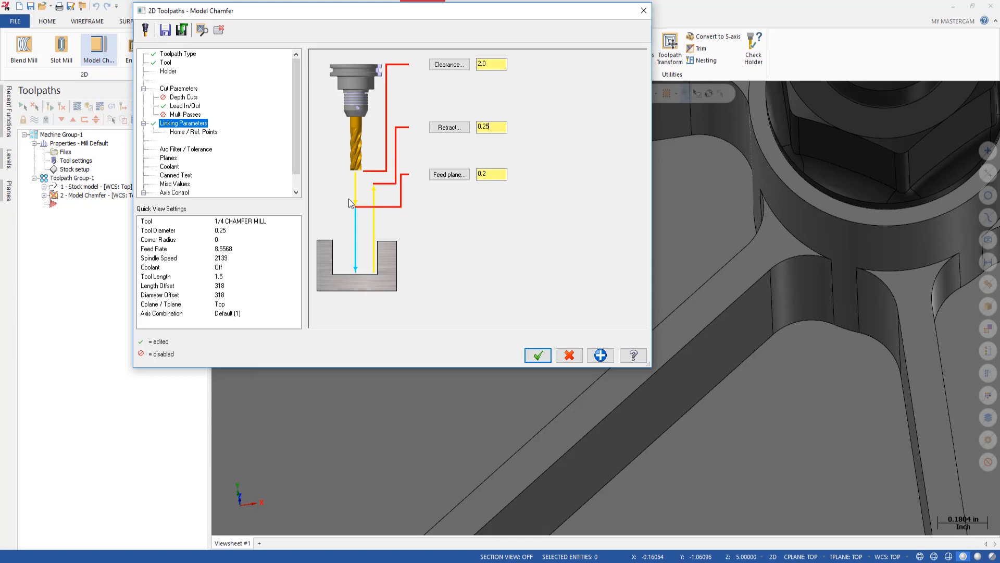
Turn flood coolant on and accept the parameters to generate the Model Chamfer toolpath
click(172, 158)
click(170, 166)
click(475, 116)
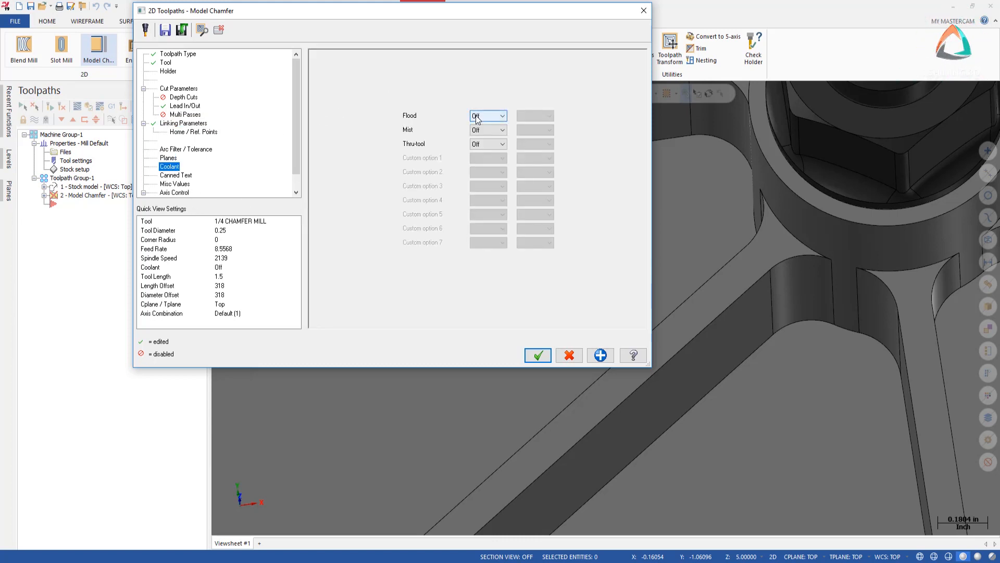
click(476, 130)
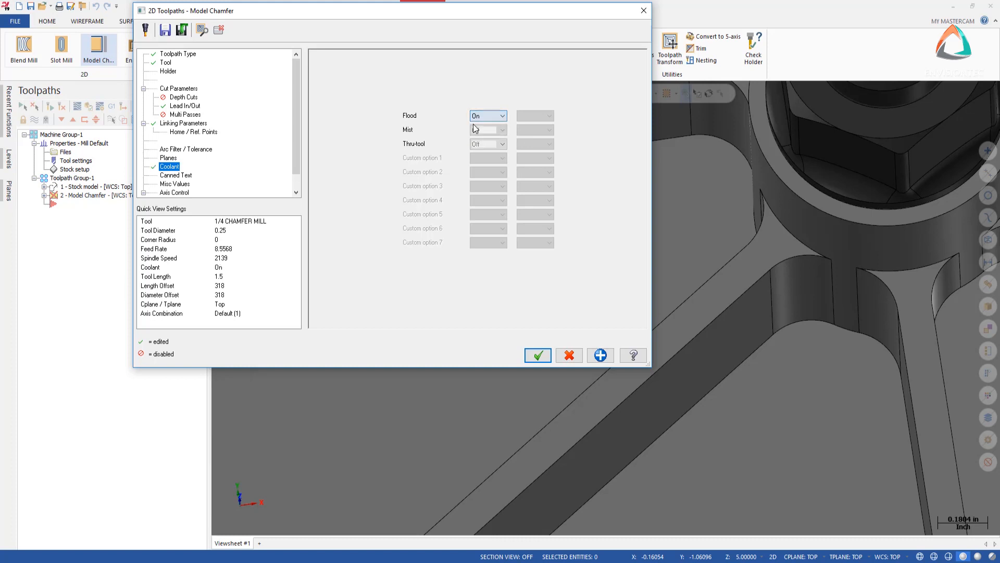
click(536, 354)
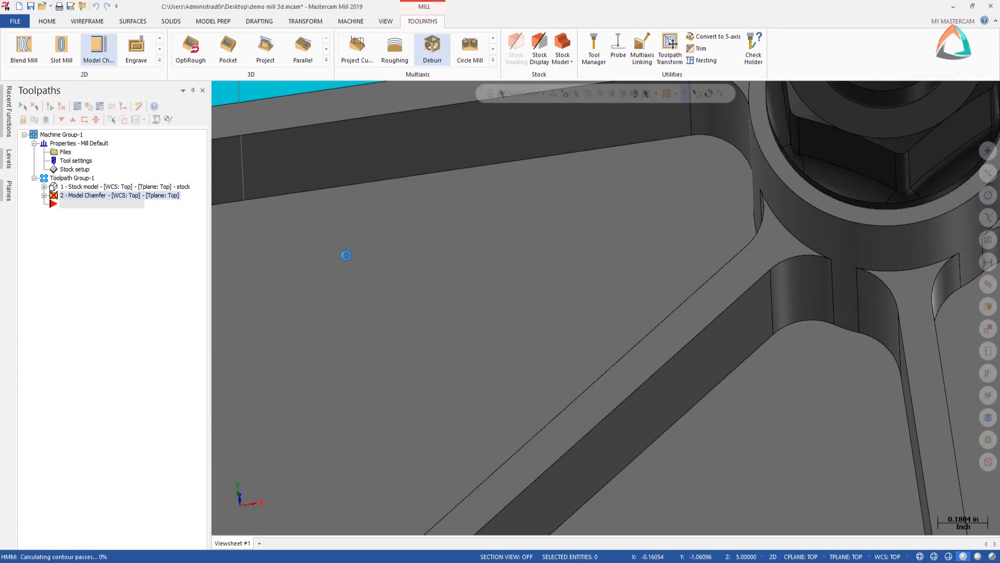
Examine the generated chamfer path around the pocket and backplot it at a faster speed
scroll(346, 255, down, 2)
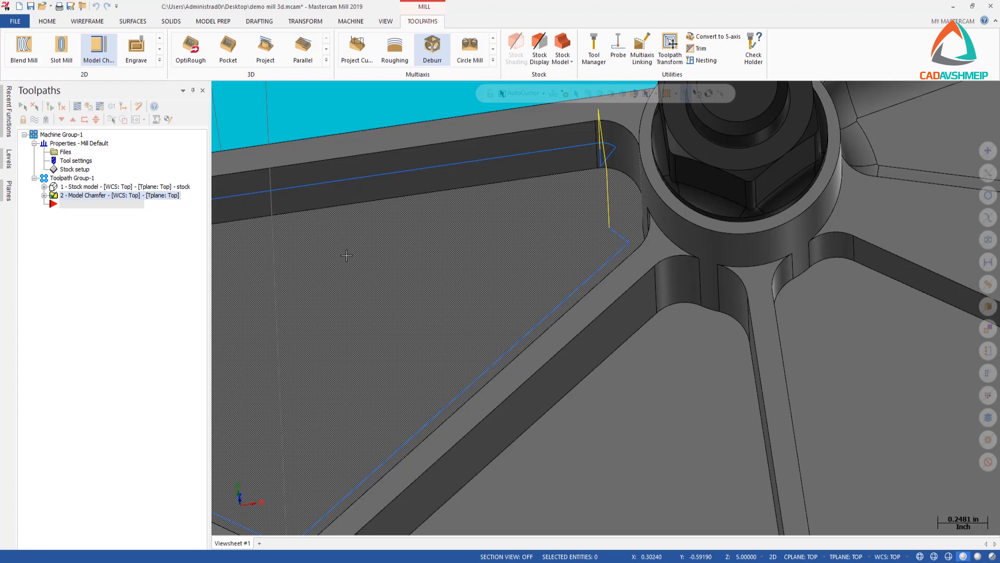
scroll(361, 252, down, 4)
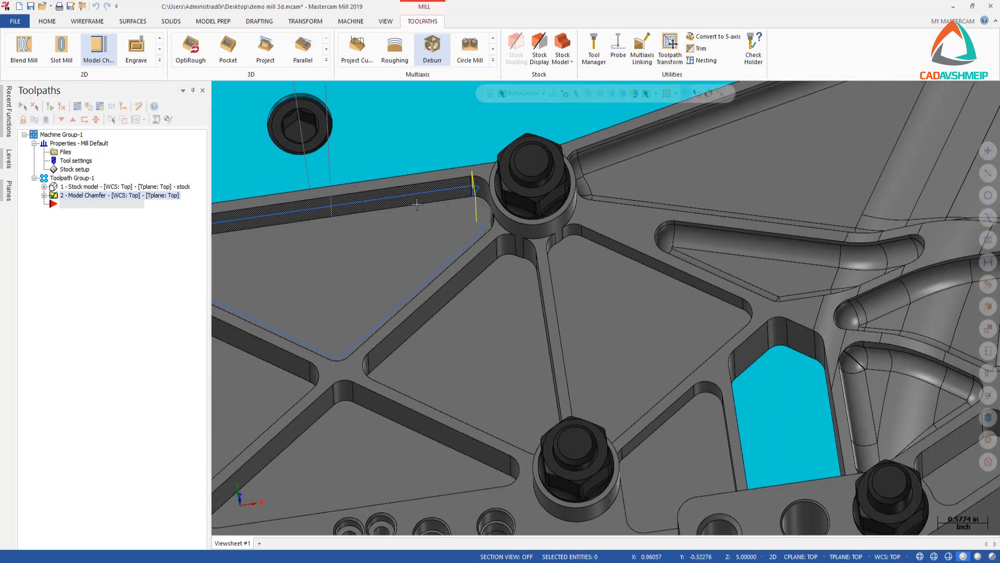
scroll(417, 204, down, 3)
middle_drag(351, 308, 320, 282)
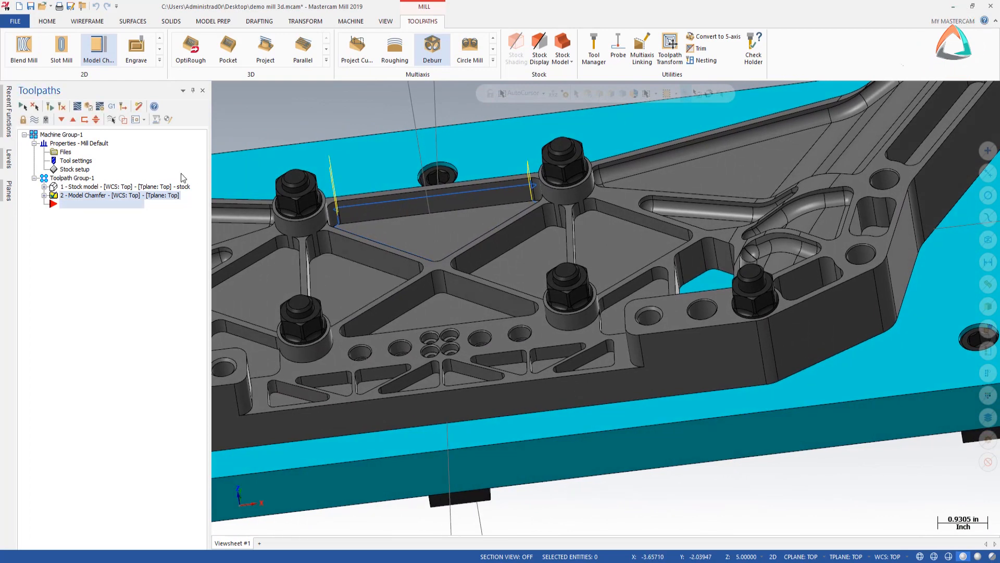
click(44, 196)
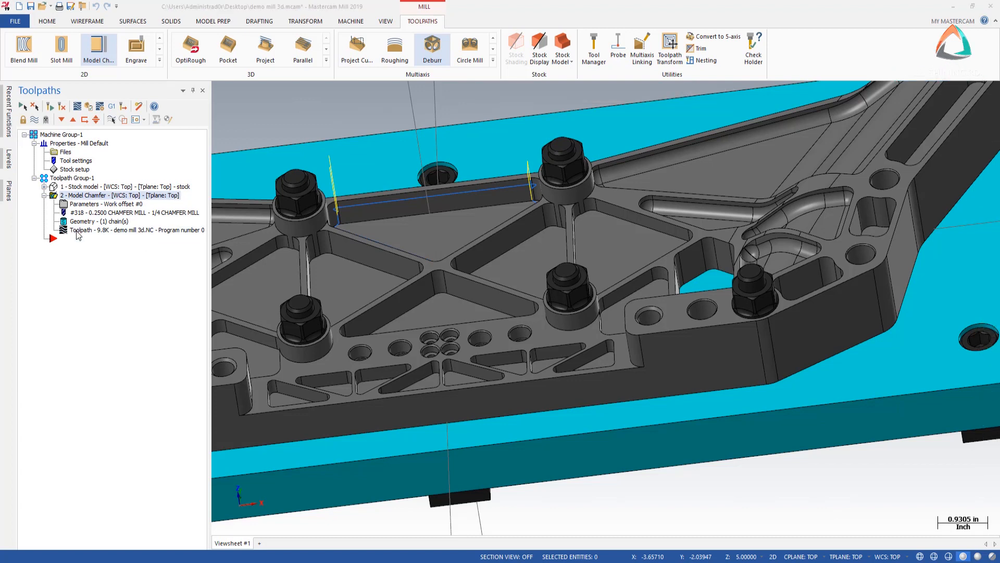
click(77, 105)
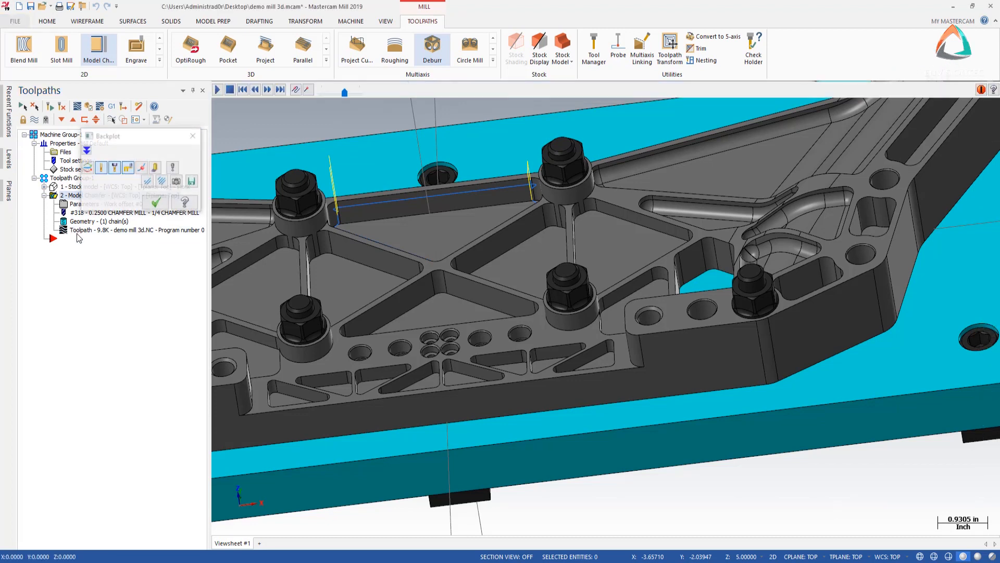
click(218, 91)
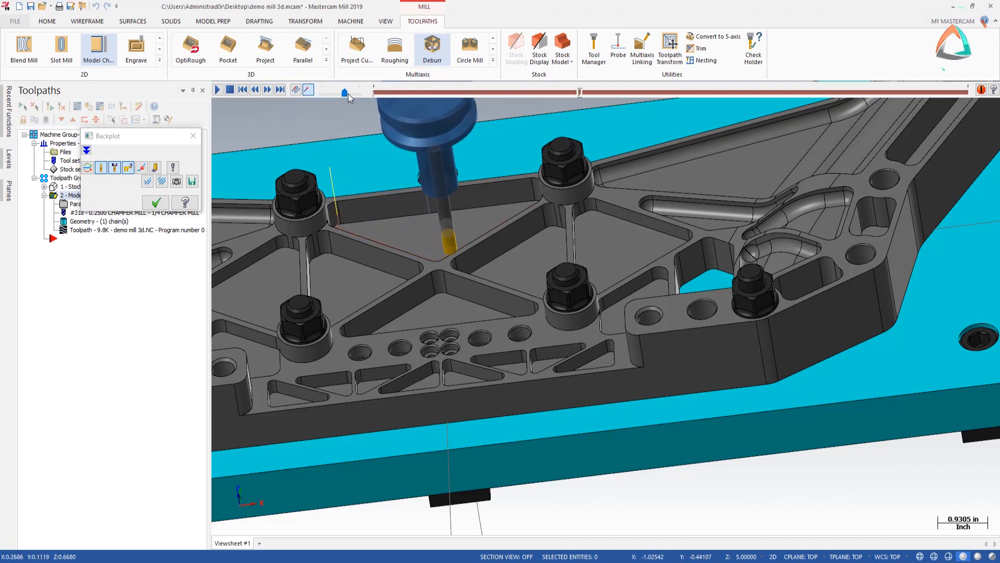
drag(345, 92, 356, 92)
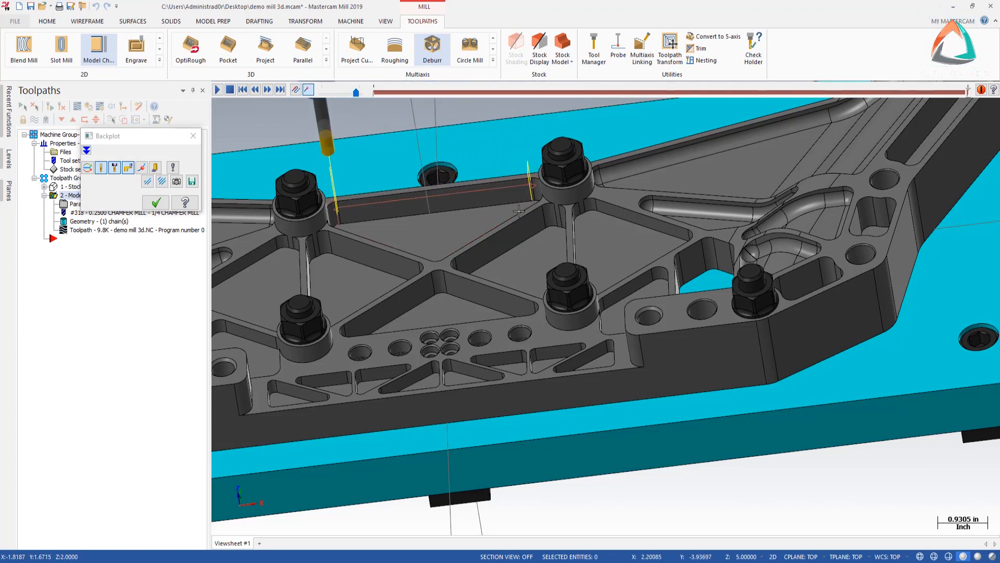
scroll(541, 179, up, 2)
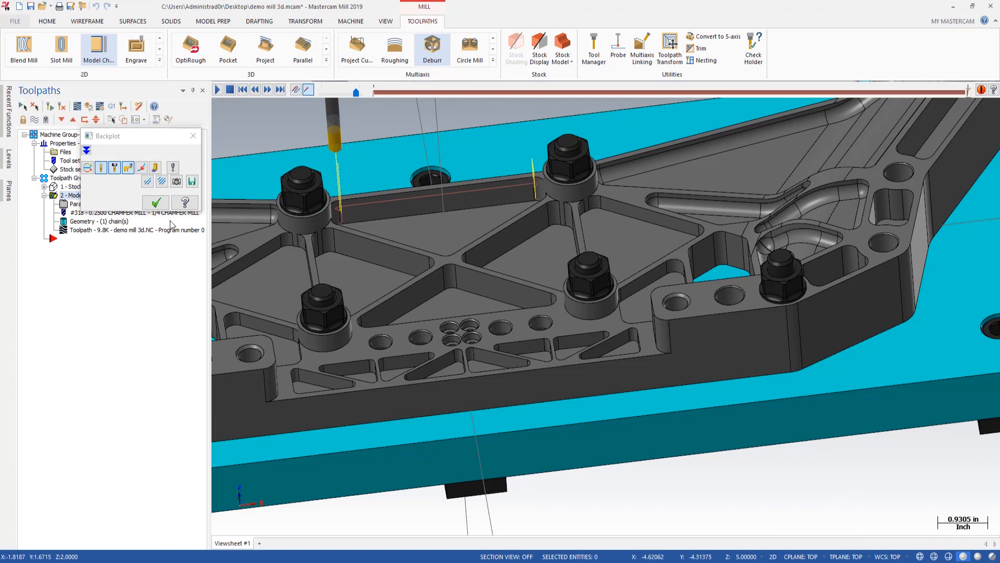
click(156, 202)
Open the toolpath in Mastercam Simulator to simulate it with the part, fixture and machine
middle_drag(343, 239, 318, 280)
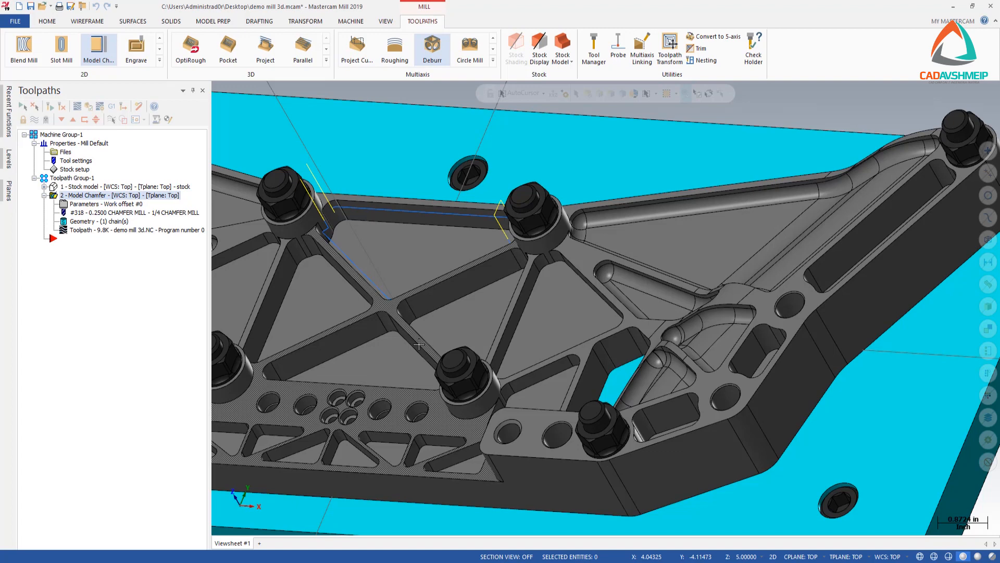
middle_drag(419, 344, 459, 276)
scroll(464, 297, down, 3)
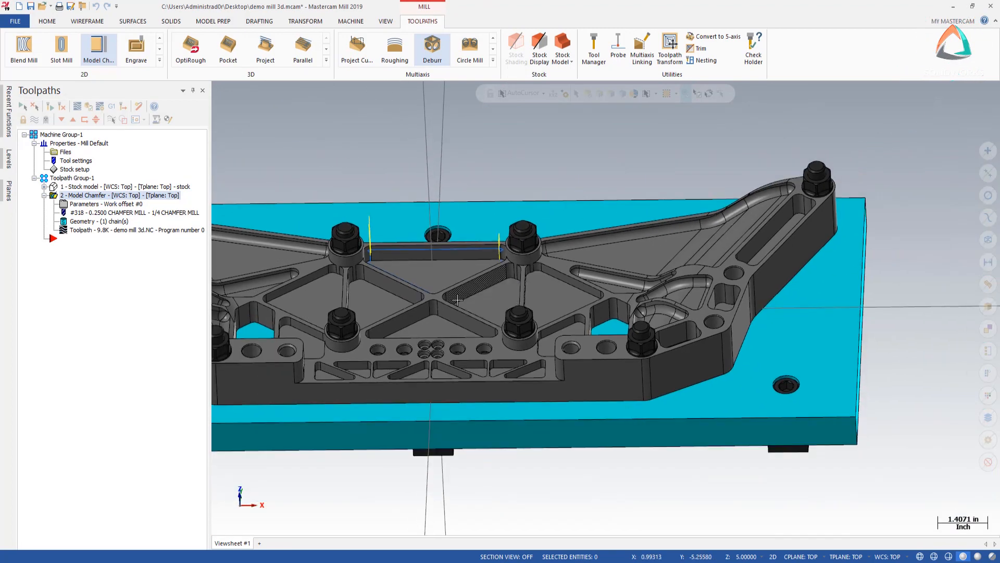
middle_drag(461, 388, 417, 142)
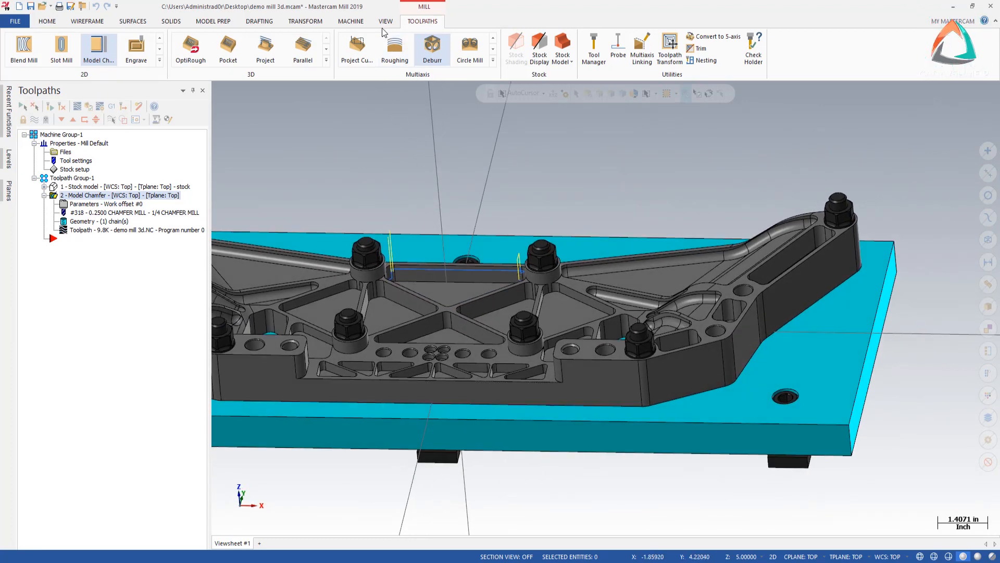
click(356, 24)
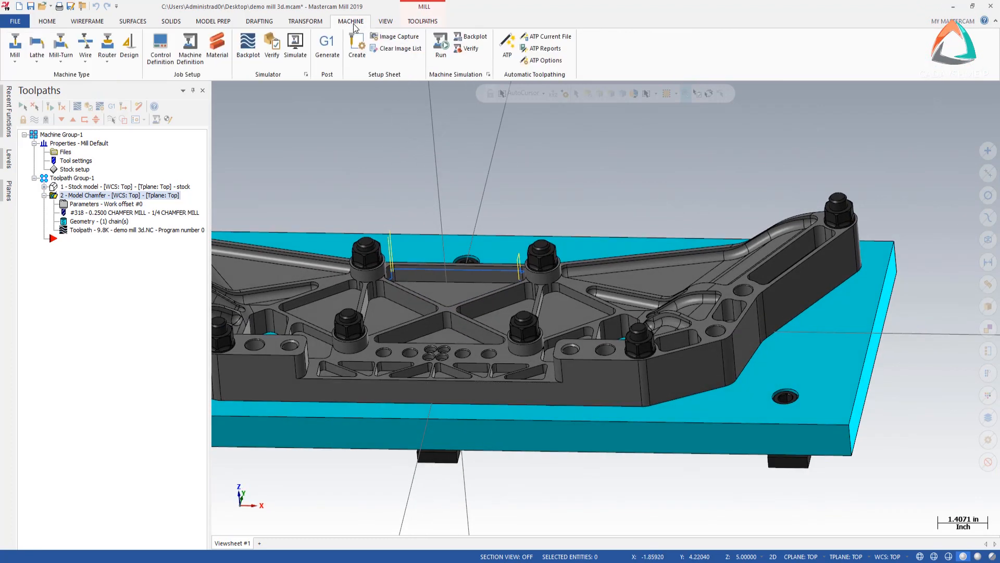
click(295, 49)
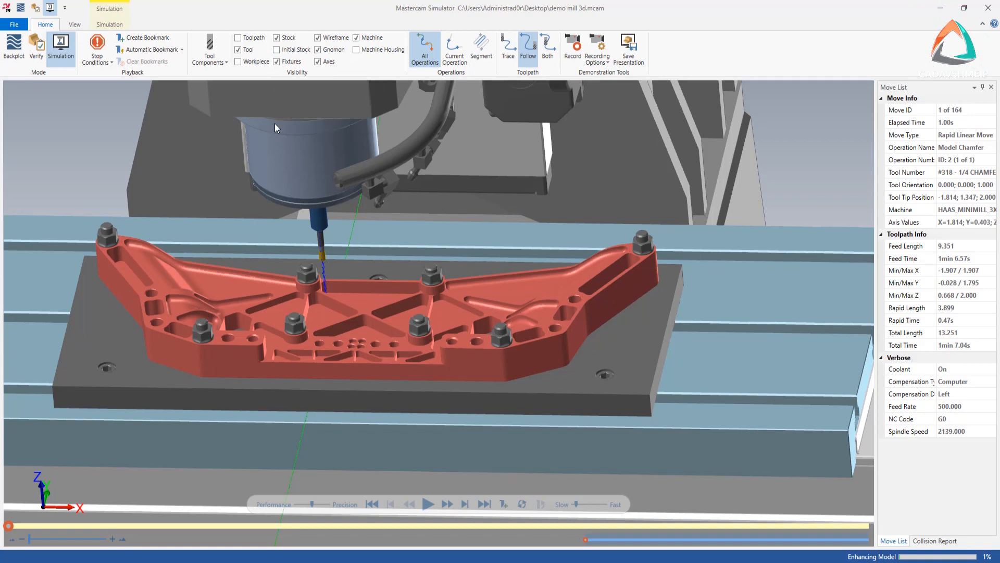
Set the simulation to stop when a collision occurs
click(111, 63)
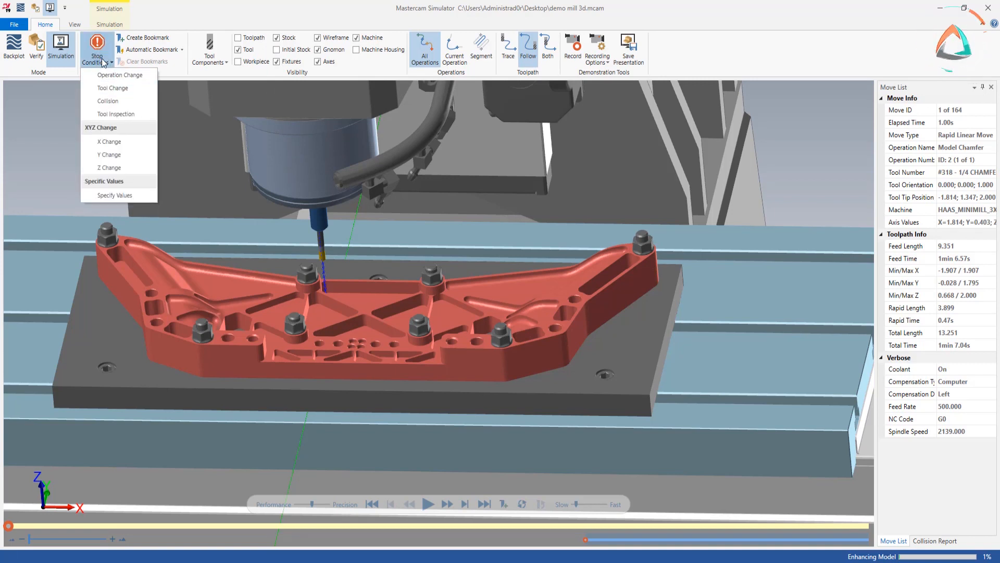
click(107, 102)
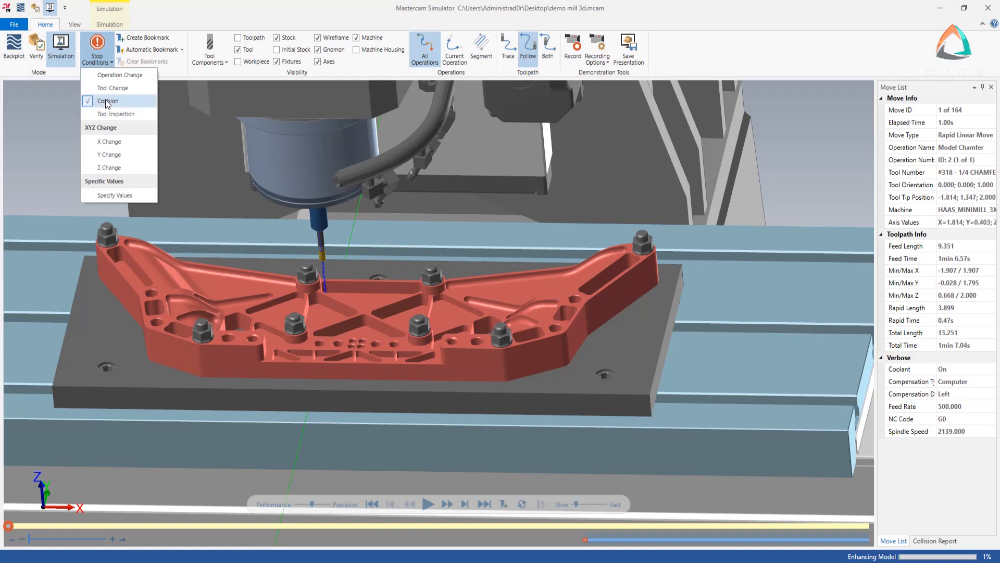
click(495, 245)
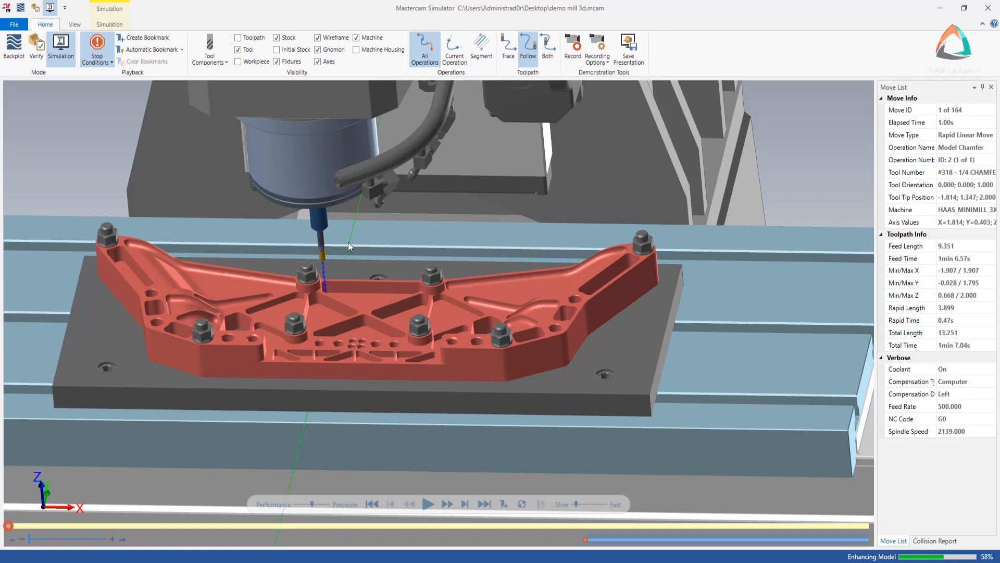
Run the simulation of the chamfer operation with the whole machine in view
scroll(363, 191, down, 5)
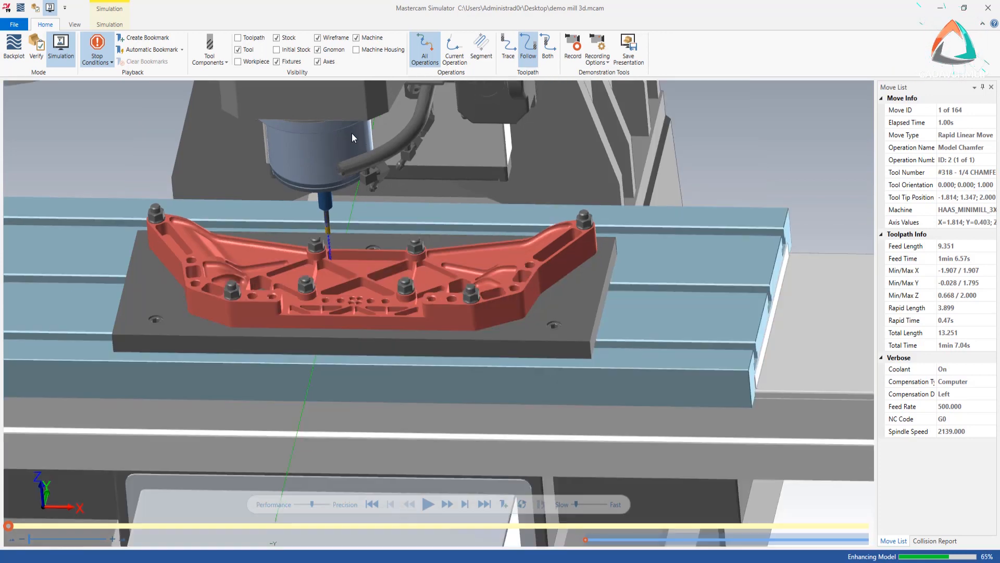
middle_drag(360, 210, 358, 207)
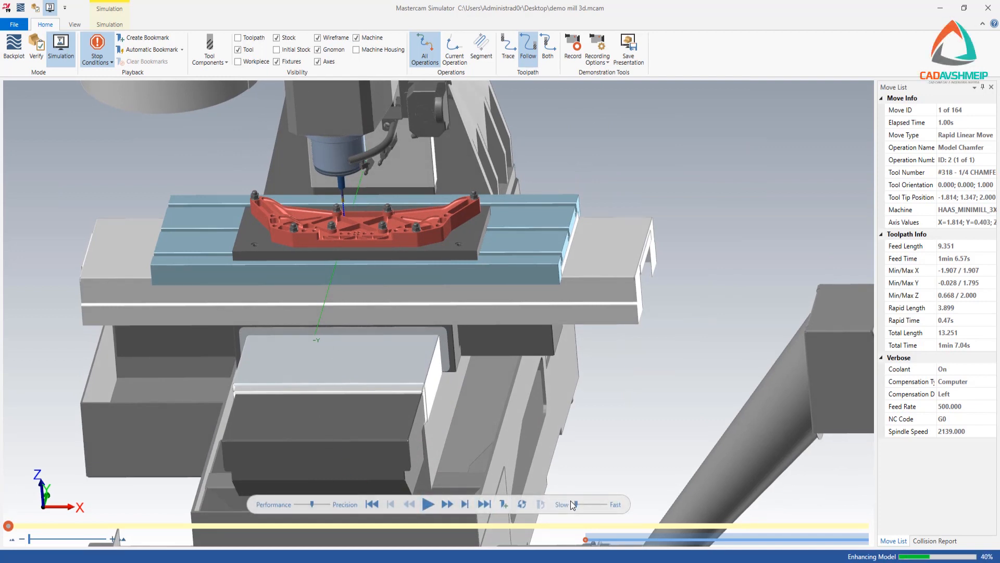
click(426, 503)
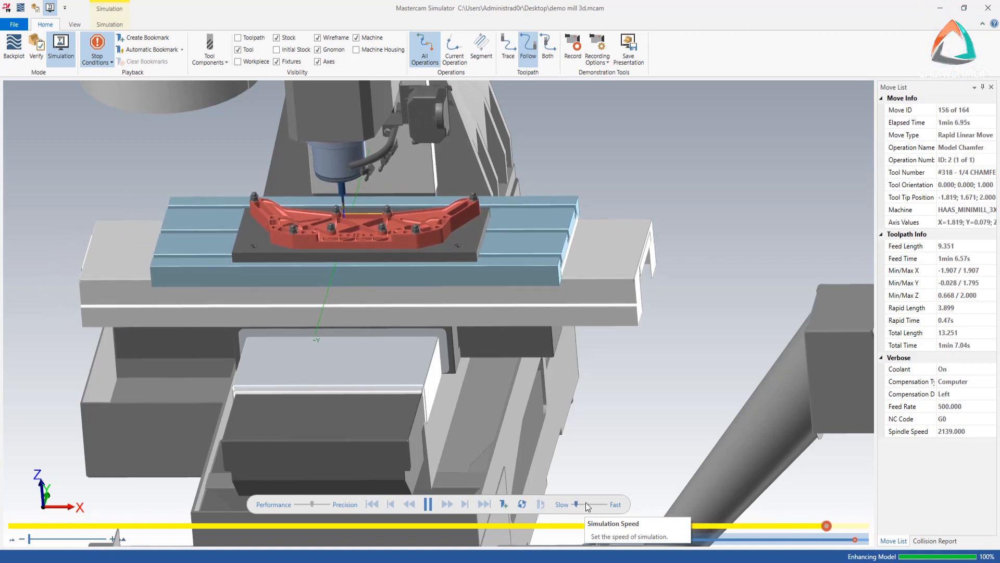
Finish the simulation at a faster speed and examine the chamfered pocket edges beside the clamping nuts
click(594, 504)
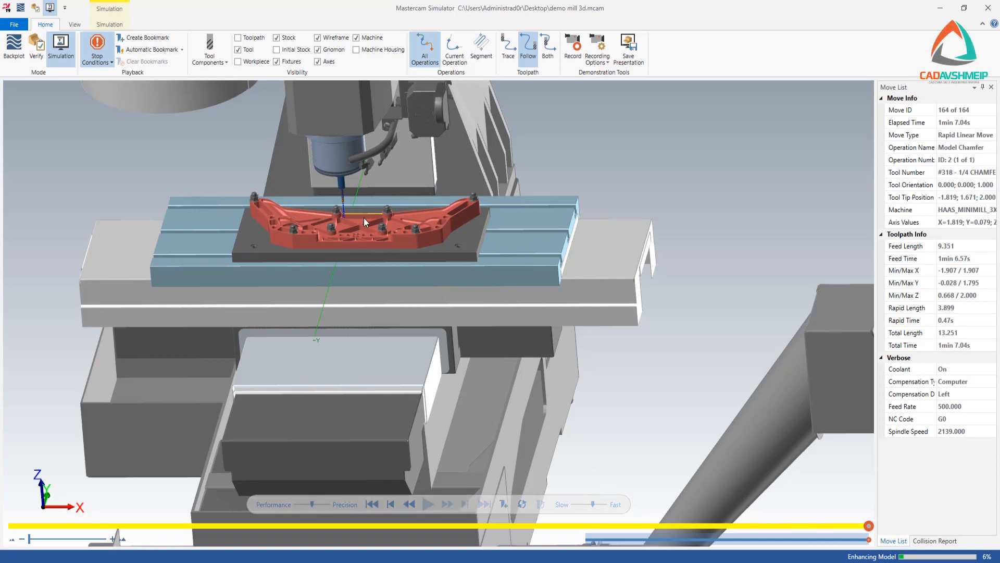
scroll(364, 218, up, 10)
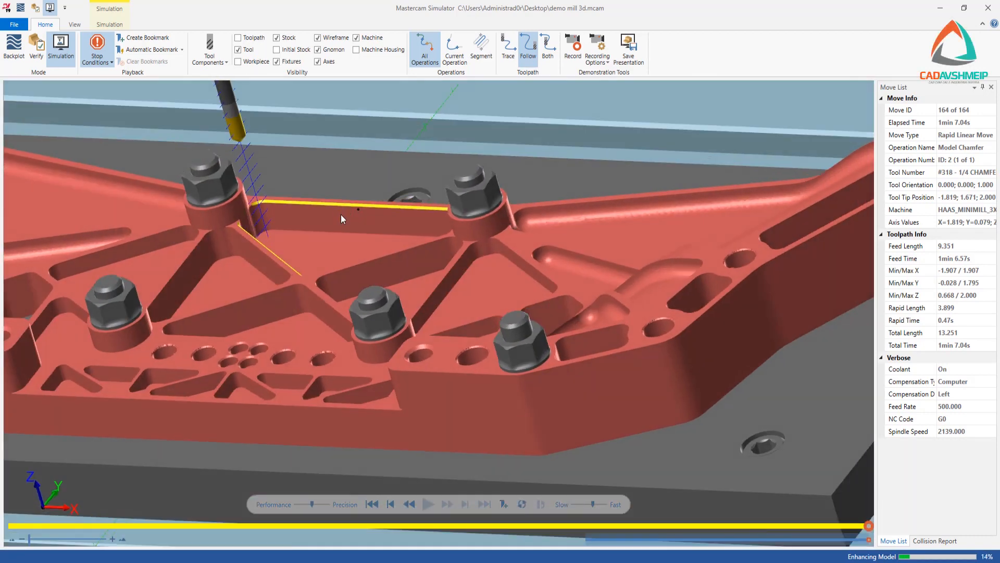
middle_drag(341, 218, 365, 226)
middle_drag(310, 245, 300, 279)
scroll(300, 279, down, 1)
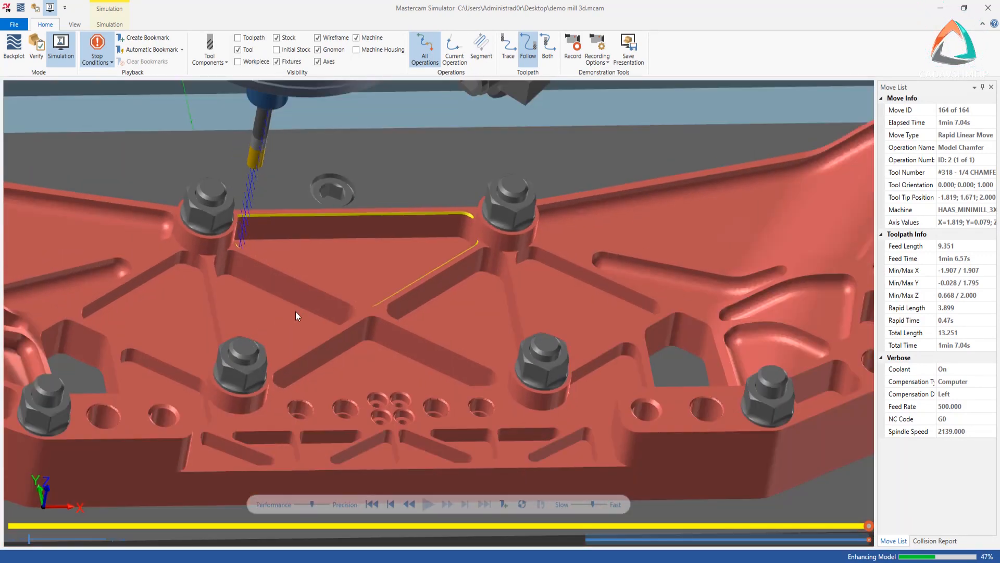
scroll(466, 215, up, 2)
middle_drag(467, 216, 488, 200)
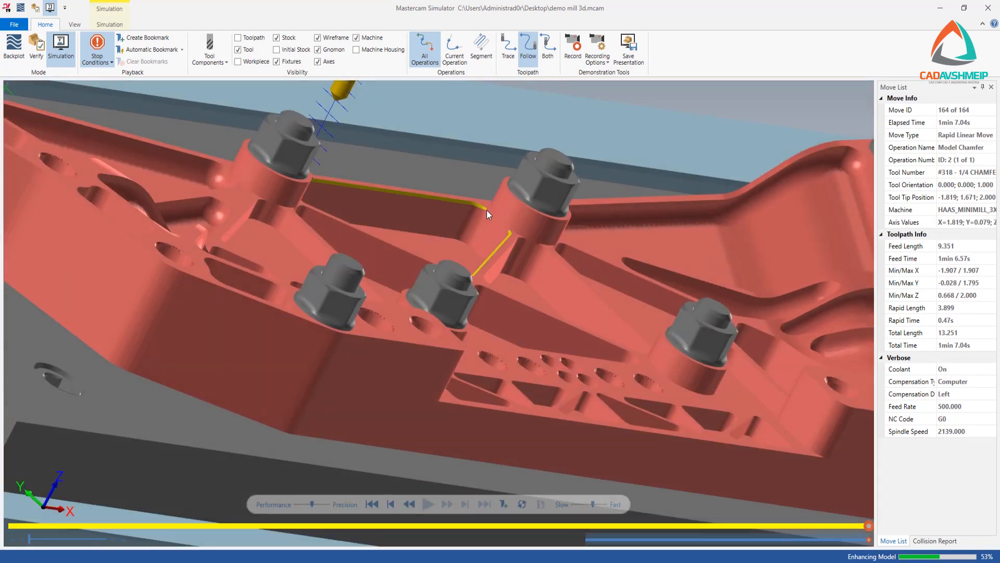
middle_drag(420, 235, 173, 180)
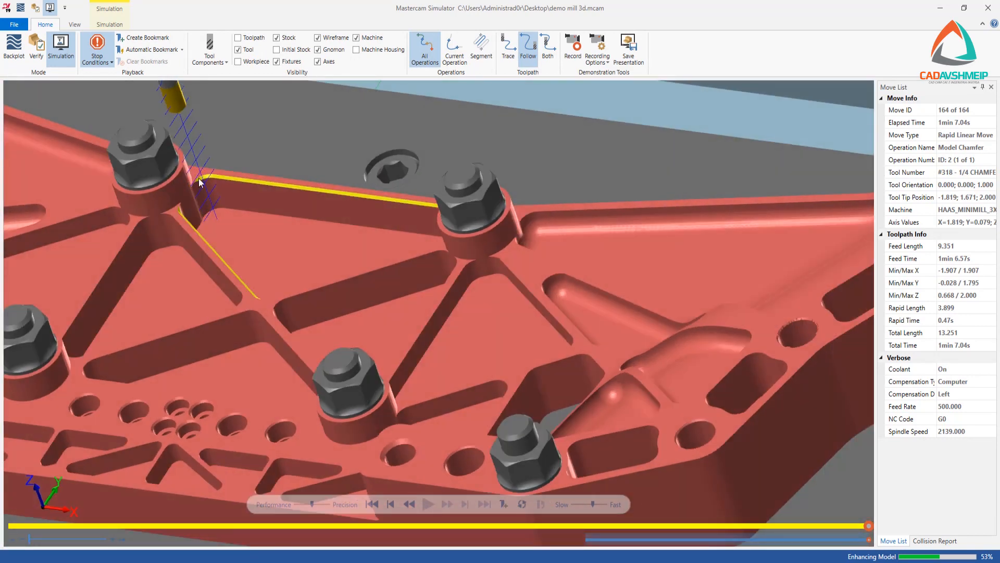
scroll(269, 227, down, 3)
middle_drag(238, 269, 132, 207)
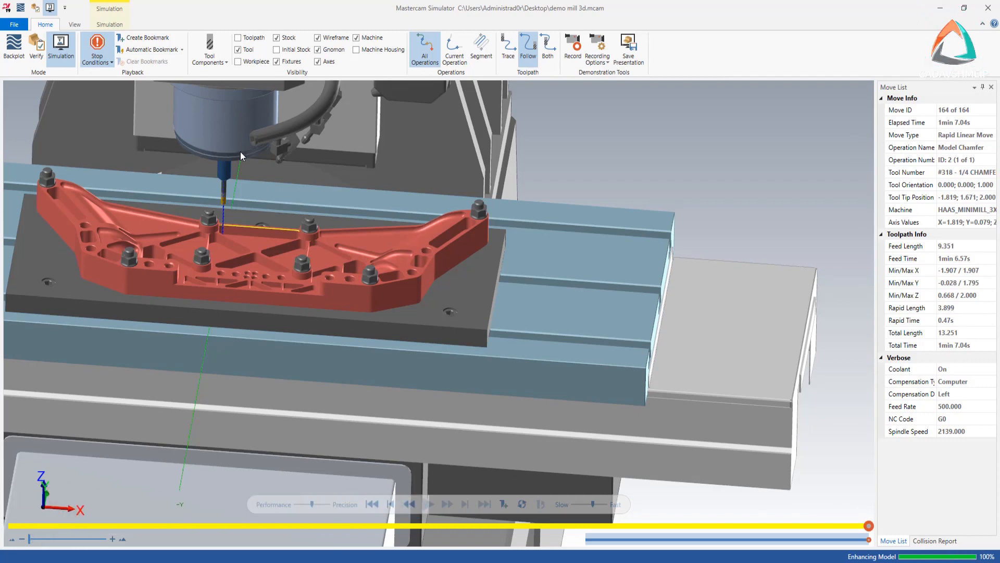
Inspect the tool, fixture and remaining curved pockets of the simulated part, and close the simulator
scroll(138, 162, up, 3)
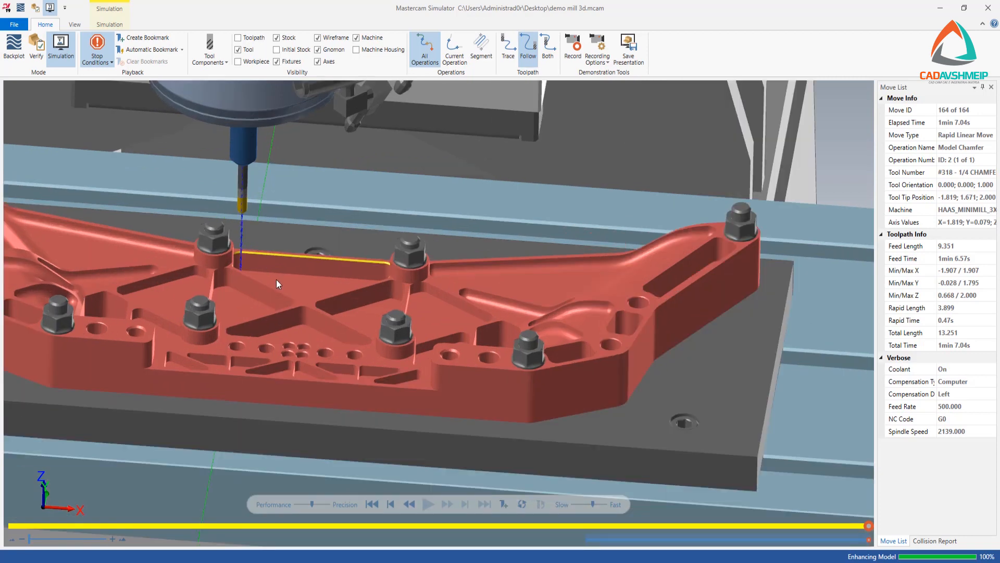
scroll(265, 279, up, 3)
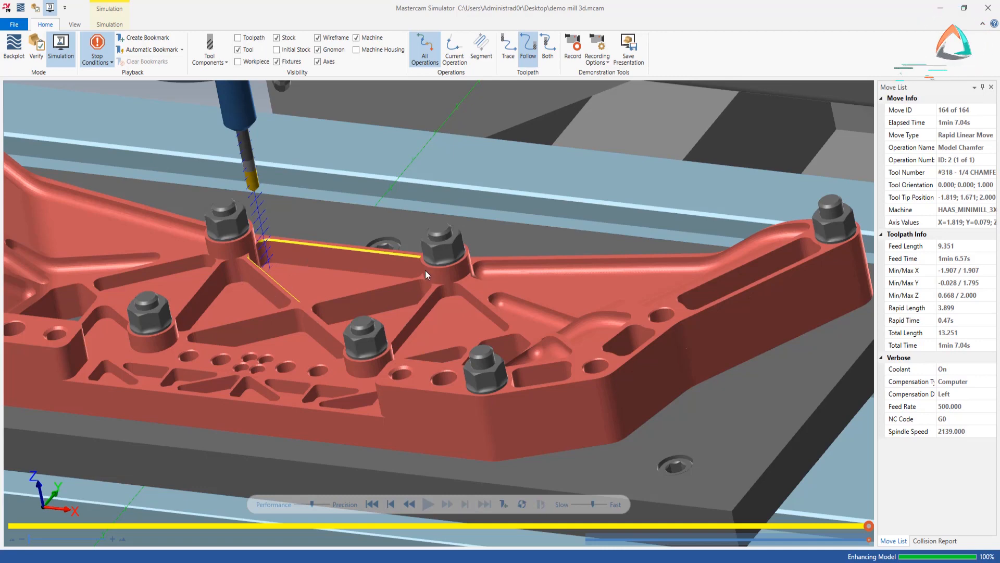
scroll(348, 328, down, 5)
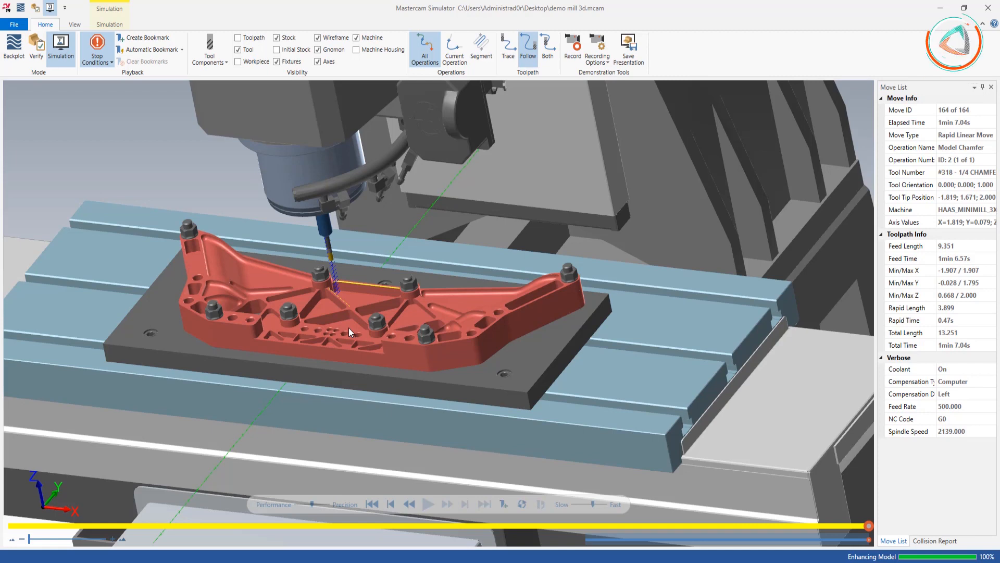
scroll(250, 293, up, 5)
middle_drag(251, 295, 274, 301)
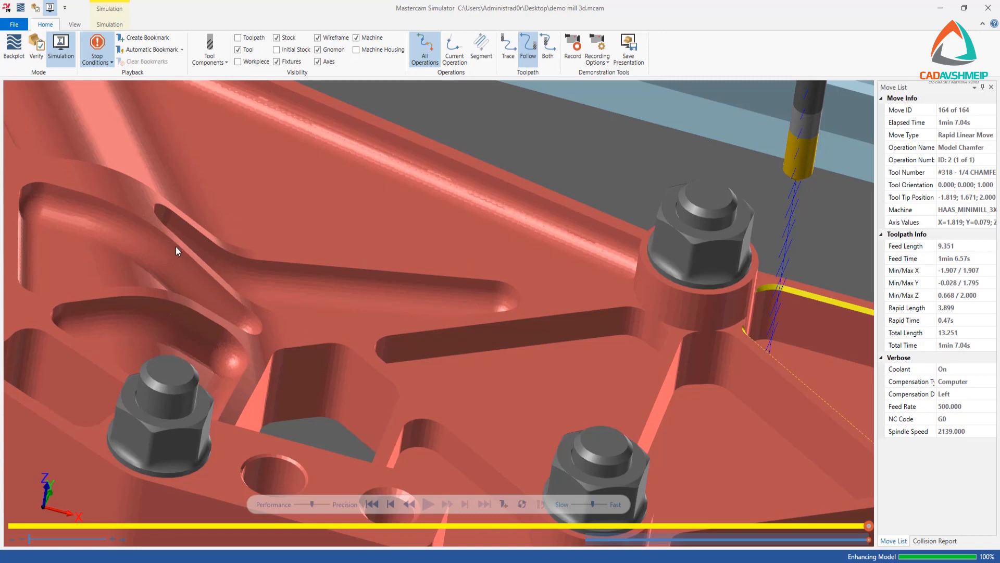
scroll(274, 232, down, 5)
middle_drag(344, 262, 317, 251)
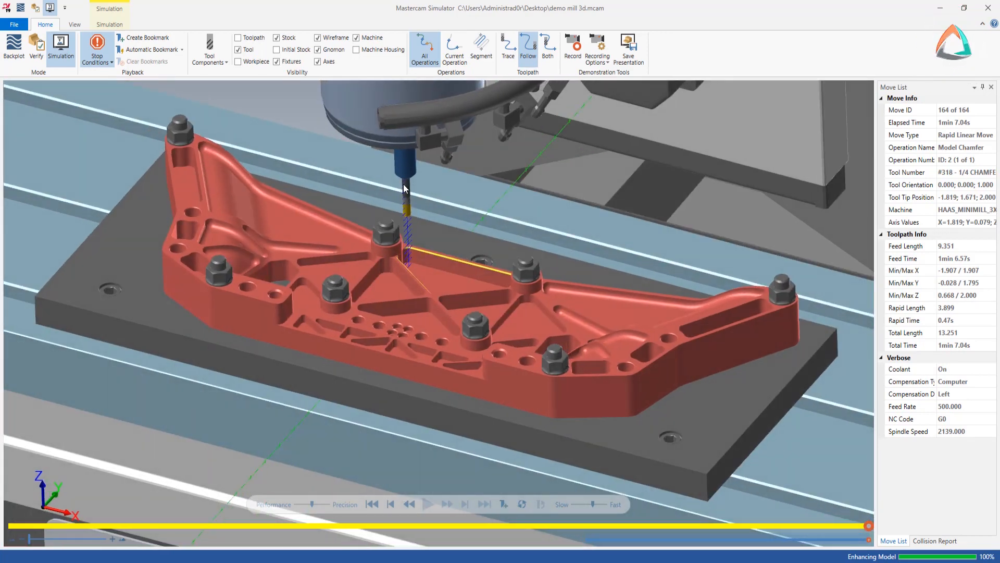
click(989, 9)
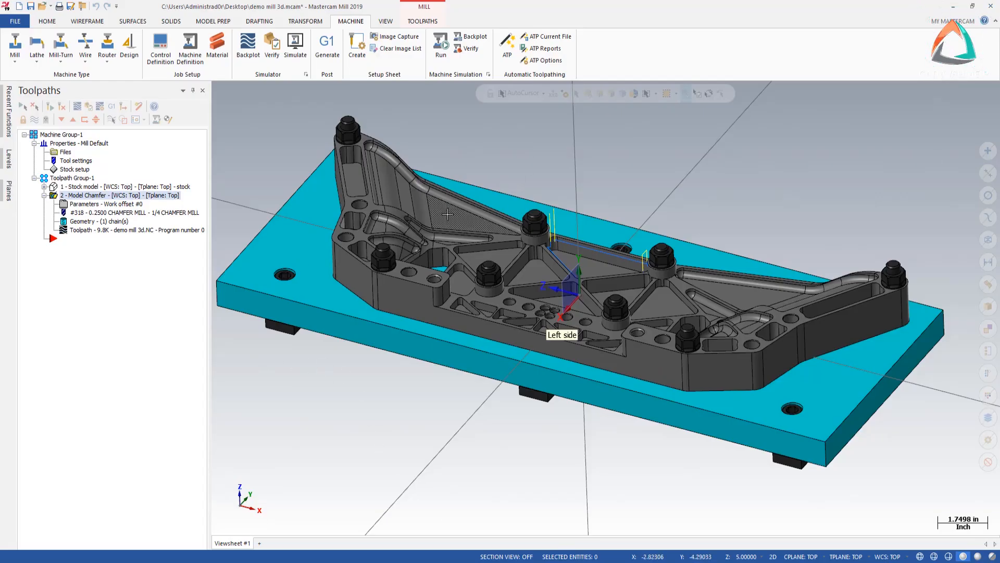
Start a multiaxis Deburr toolpath and choose tool 1, 0.375 Fresa redonda, for it
scroll(446, 234, up, 2)
click(422, 21)
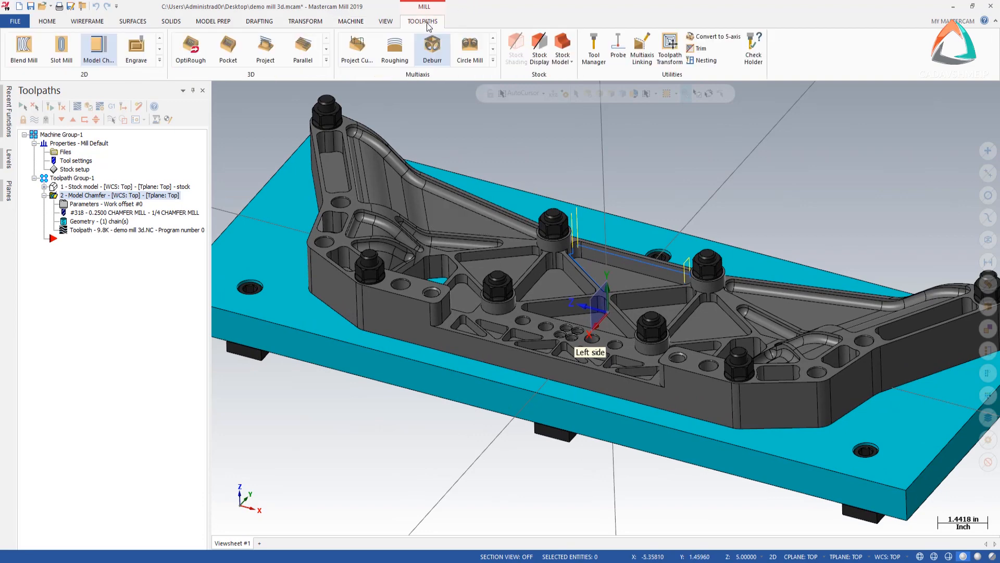
click(425, 56)
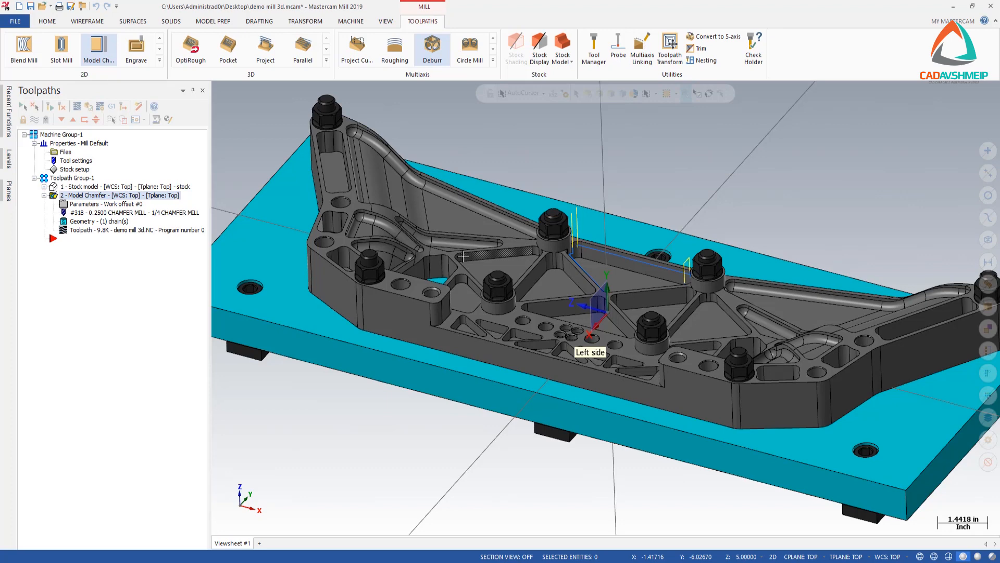
middle_drag(446, 258, 393, 272)
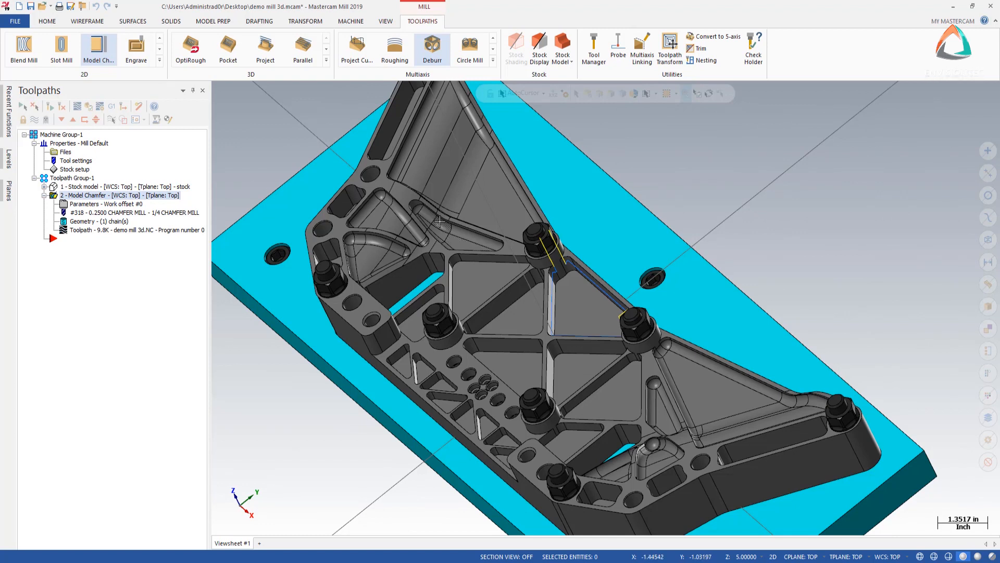
click(433, 50)
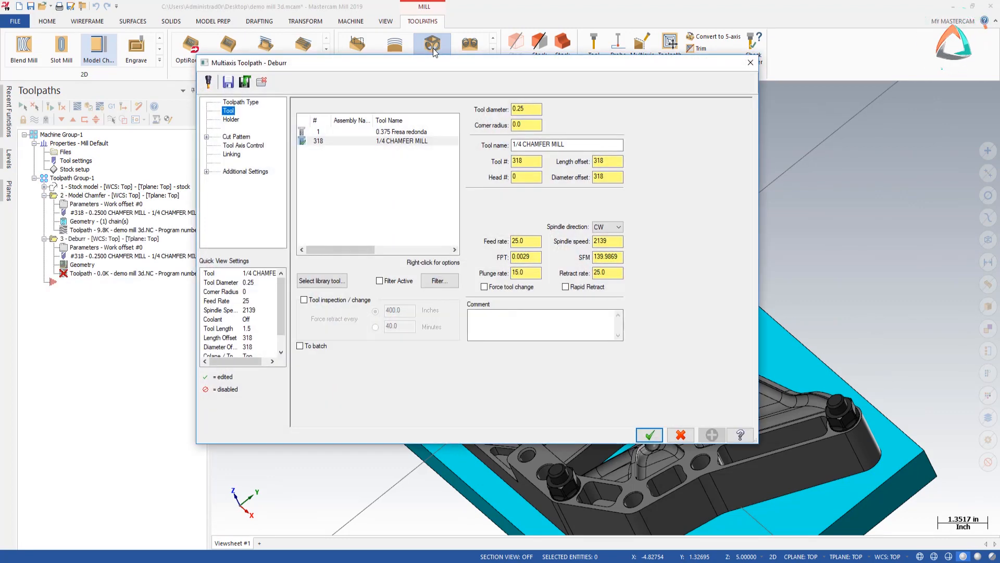
drag(426, 63, 329, 100)
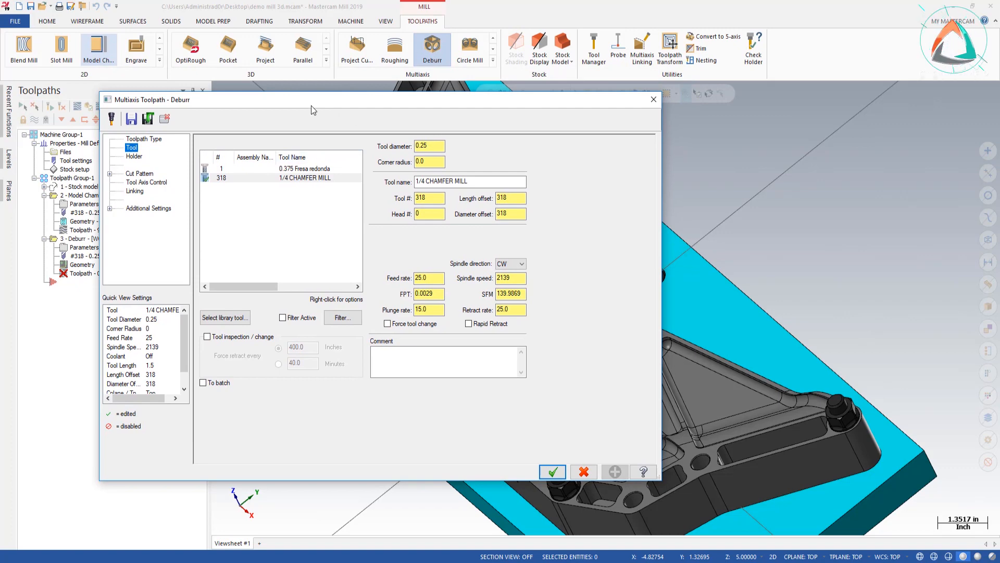
drag(308, 100, 311, 61)
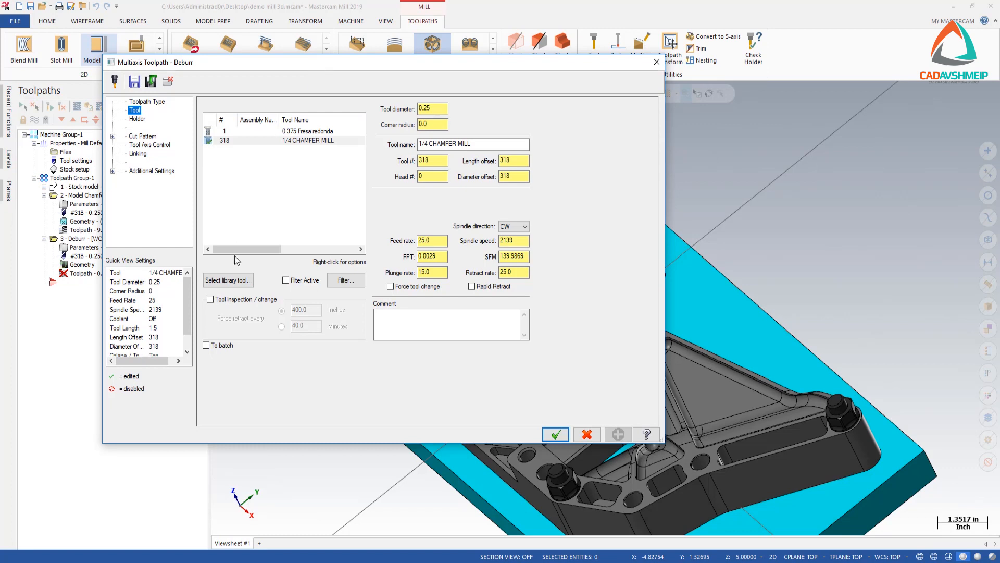
click(220, 133)
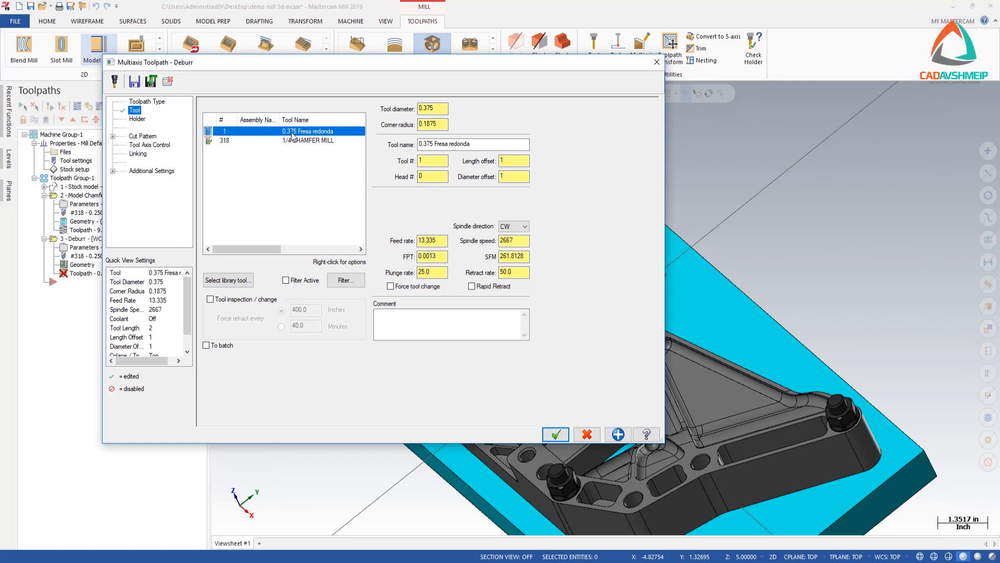
Select the narrow curved pocket's faces and the surrounding upper face as the part surfaces of the Deburr cut pattern
click(137, 137)
click(113, 137)
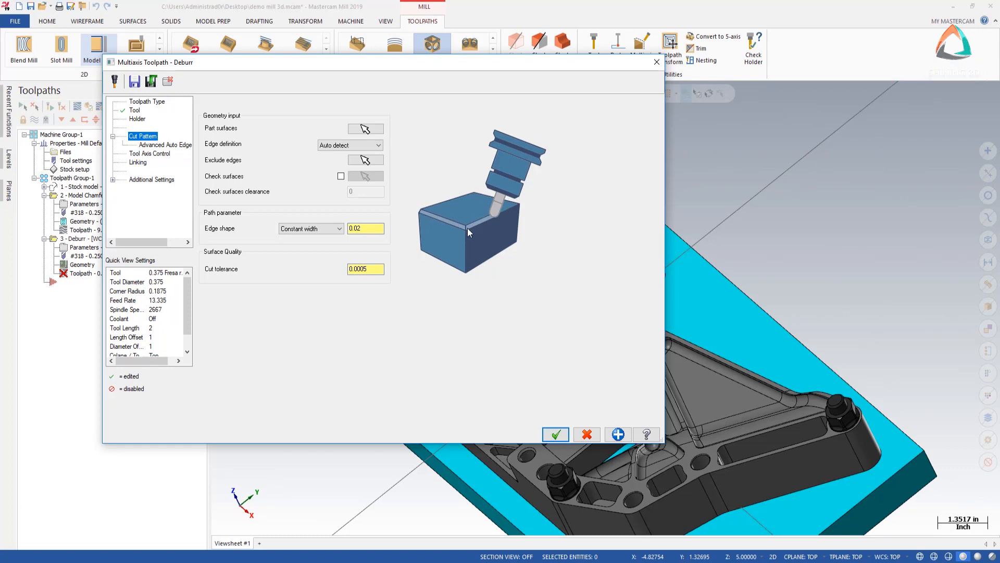
click(365, 128)
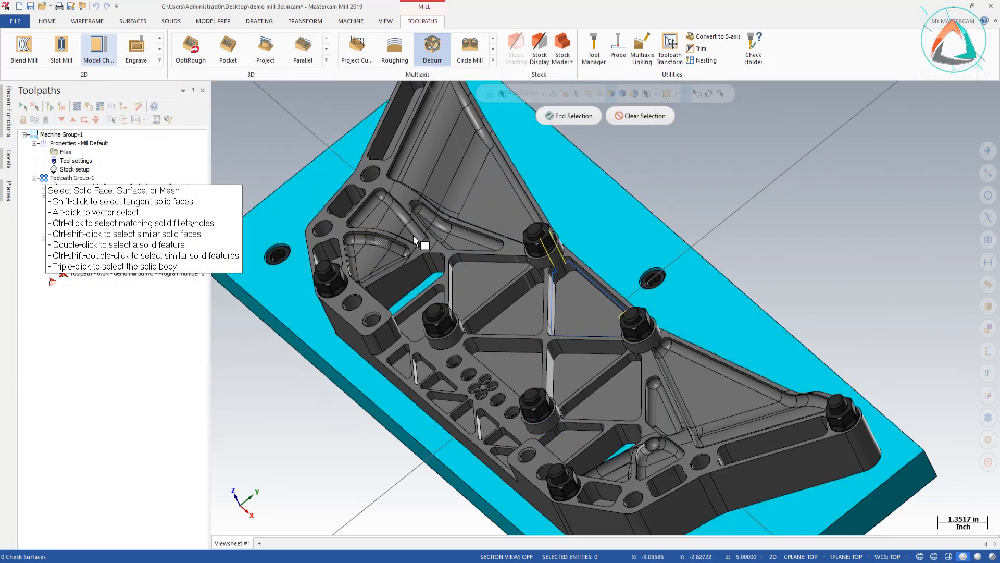
scroll(414, 236, down, 4)
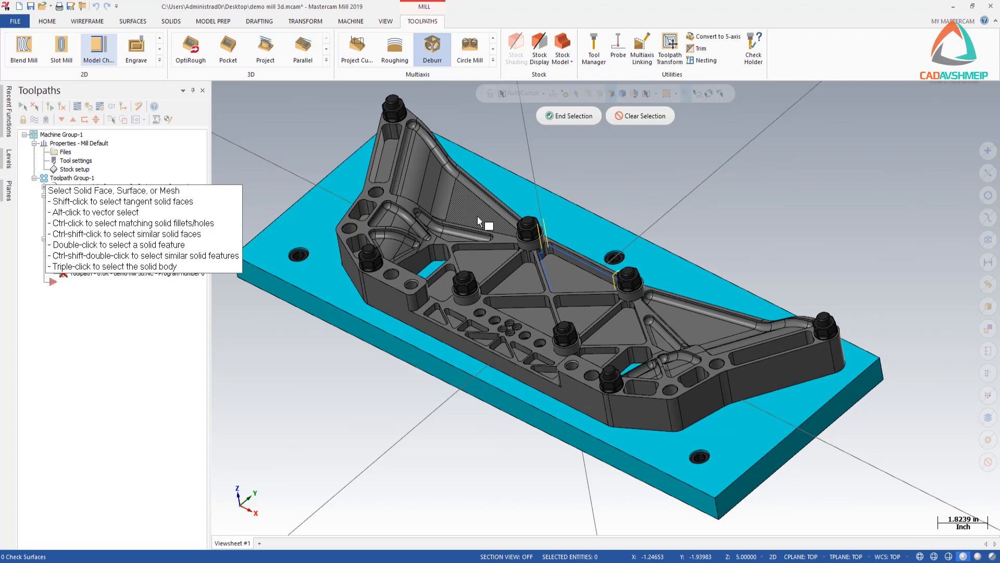
scroll(445, 239, up, 5)
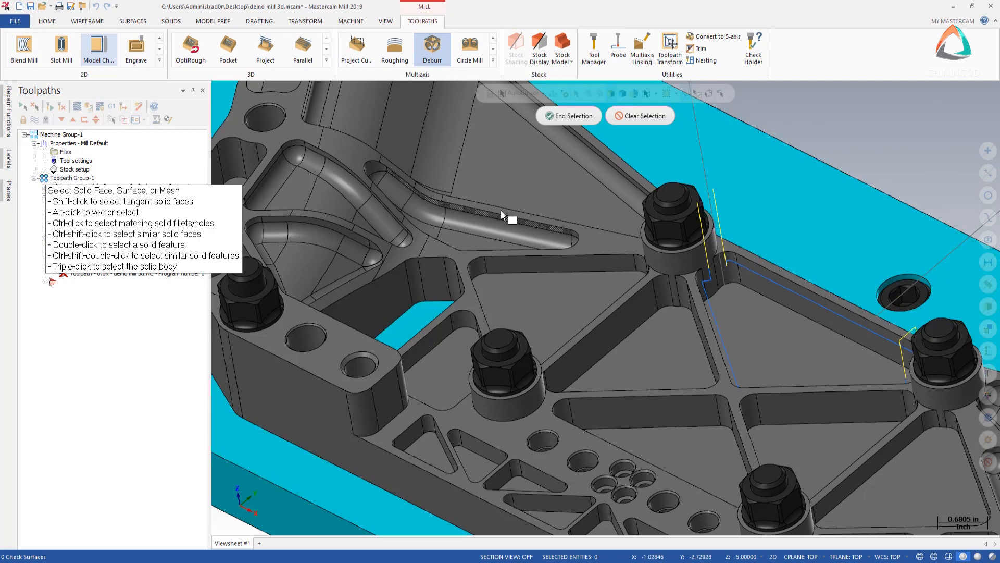
double_click(453, 224)
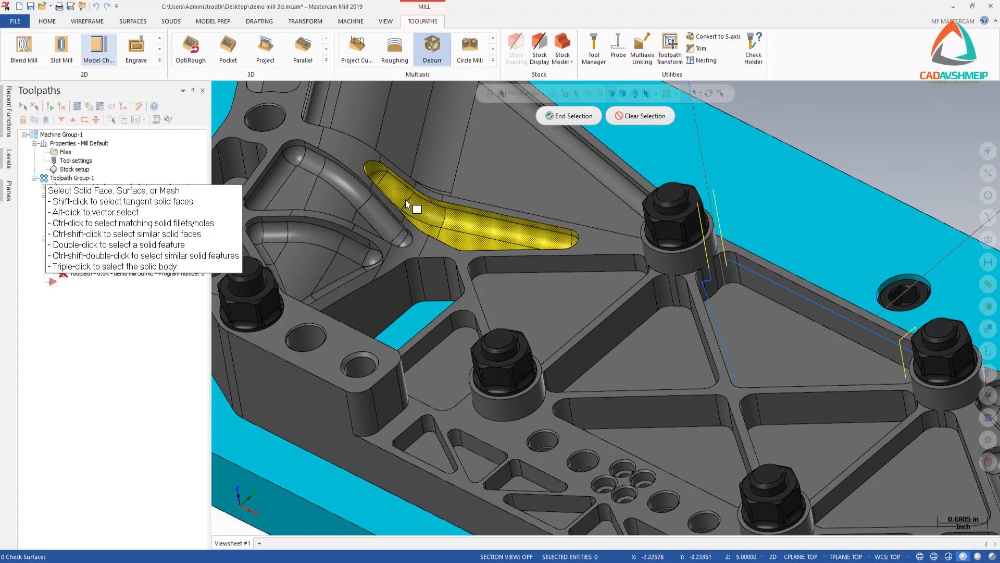
middle_drag(478, 226, 446, 258)
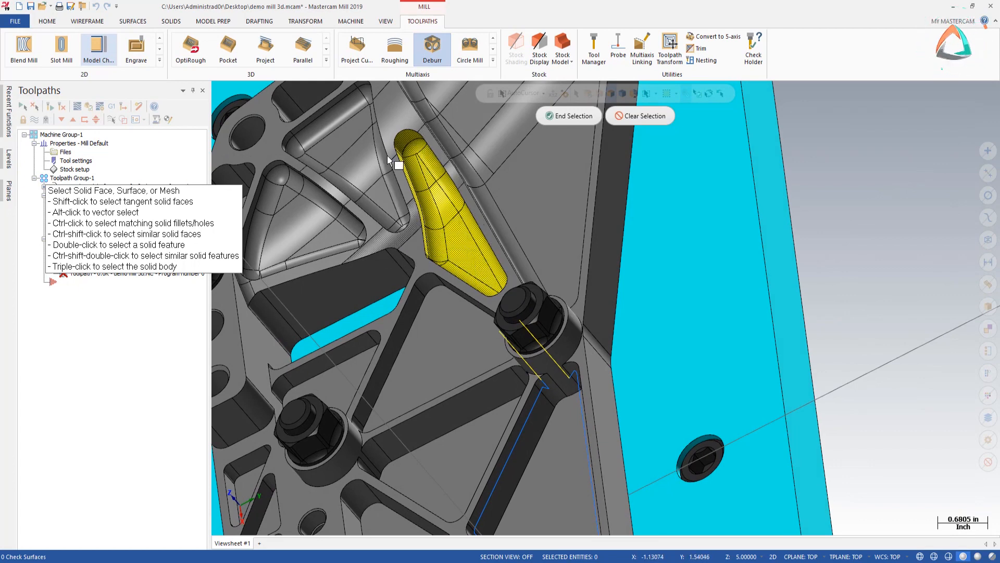
middle_drag(430, 150, 393, 124)
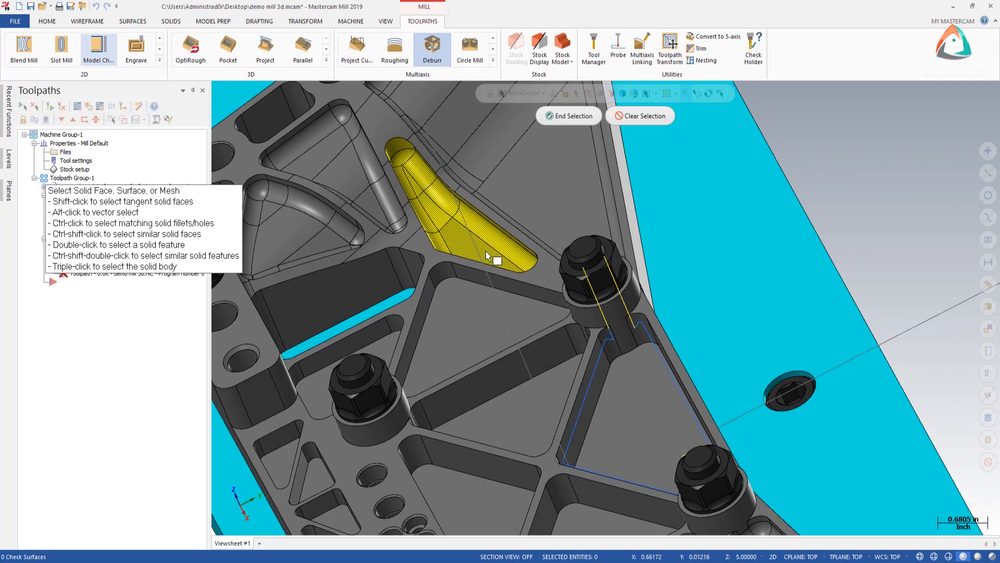
middle_drag(419, 179, 299, 183)
middle_drag(399, 195, 542, 172)
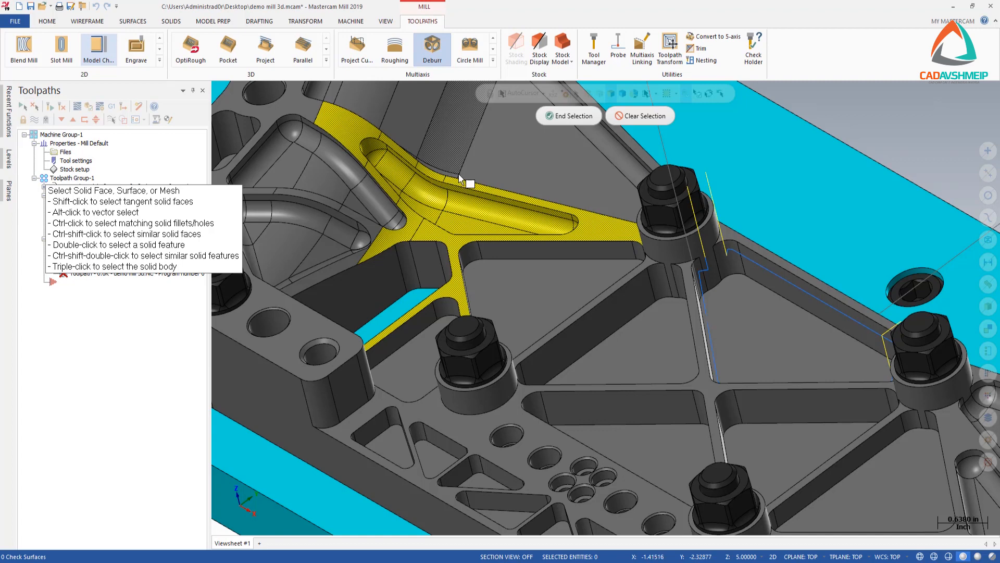
click(558, 116)
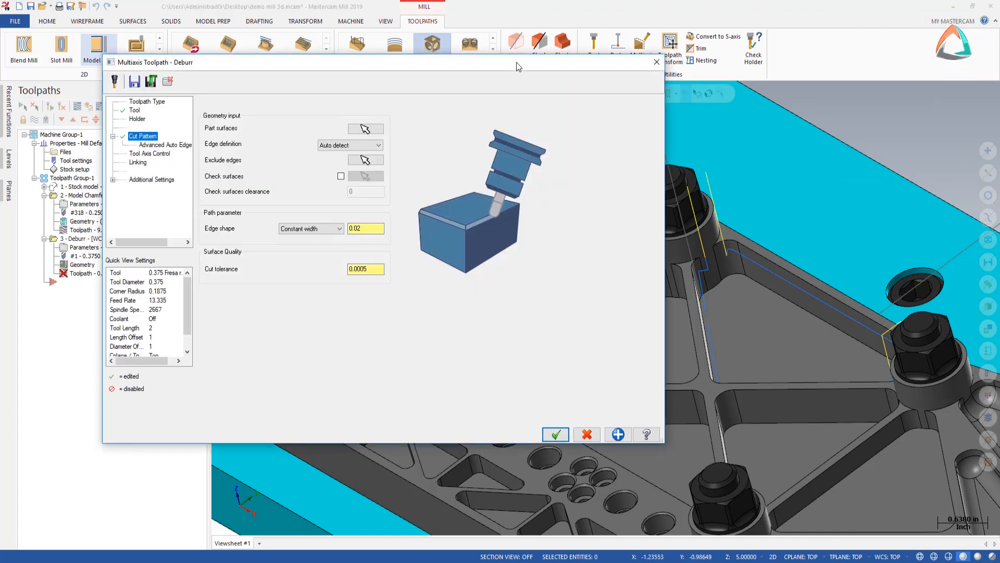
Review the machining types offered for the Deburr tool axis control, keeping 3 axis
drag(516, 62, 743, 4)
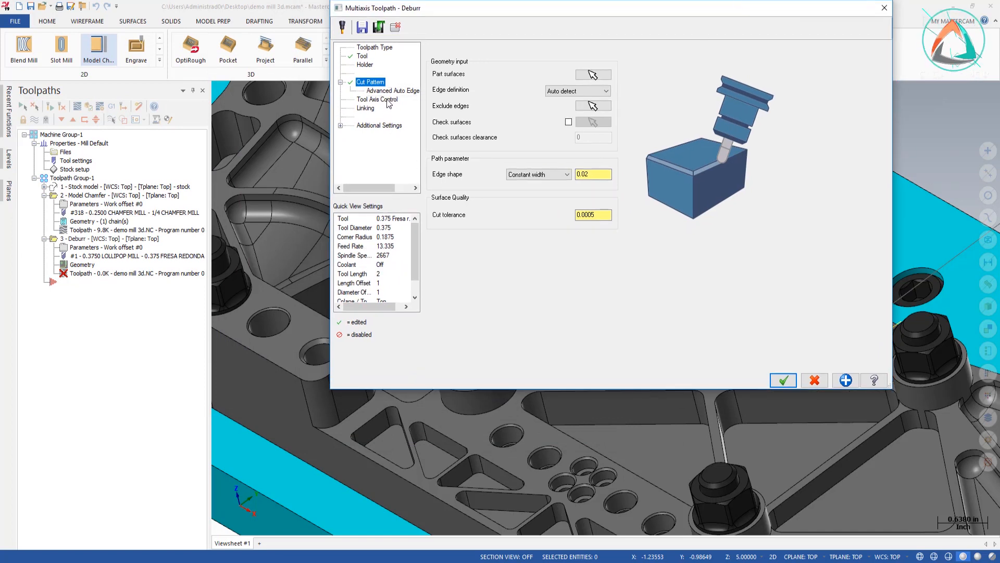
click(388, 102)
click(527, 60)
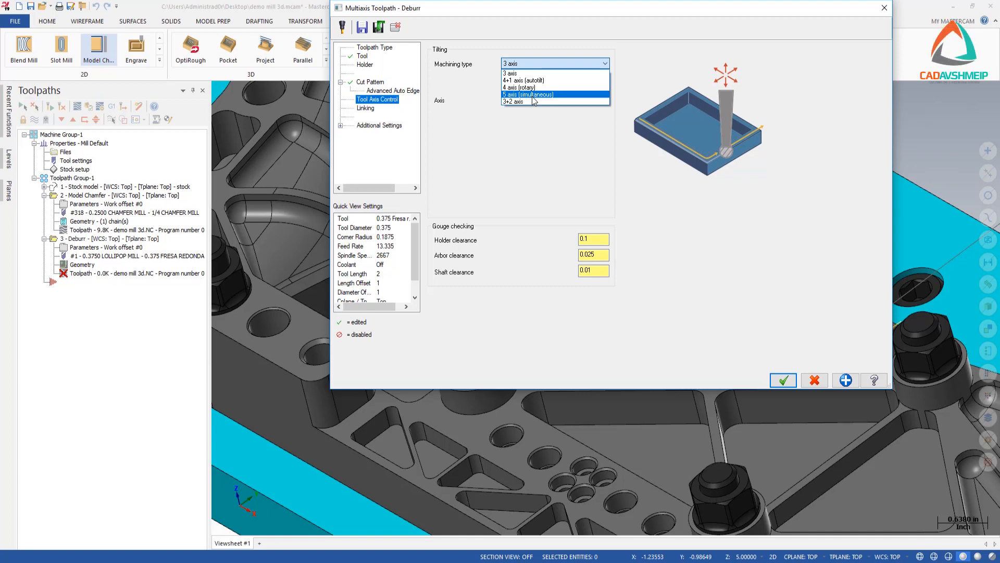
click(523, 126)
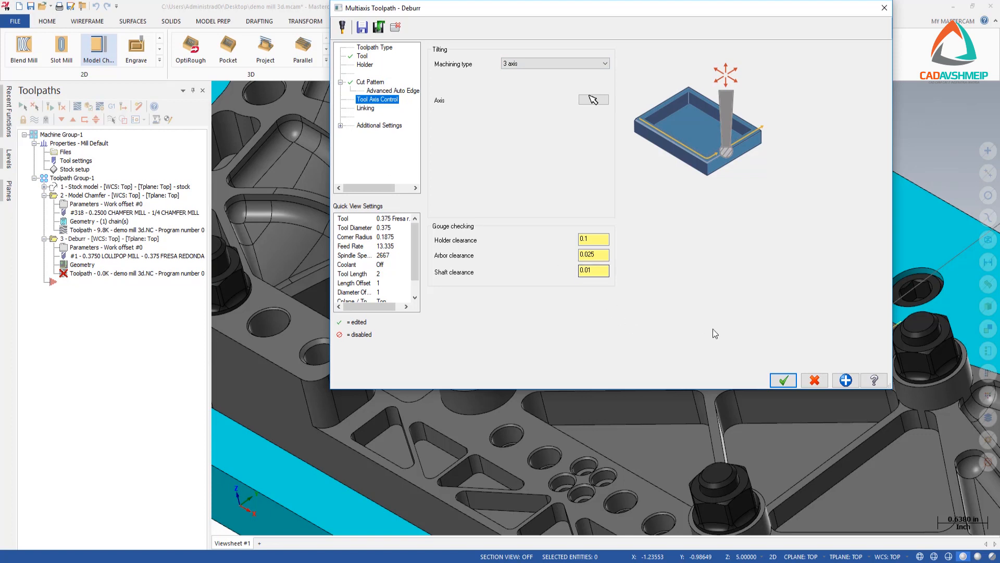
Set the linking clearance height to 6, review the feed distance and lead in/out radii, and generate the Deburr toolpath
click(366, 108)
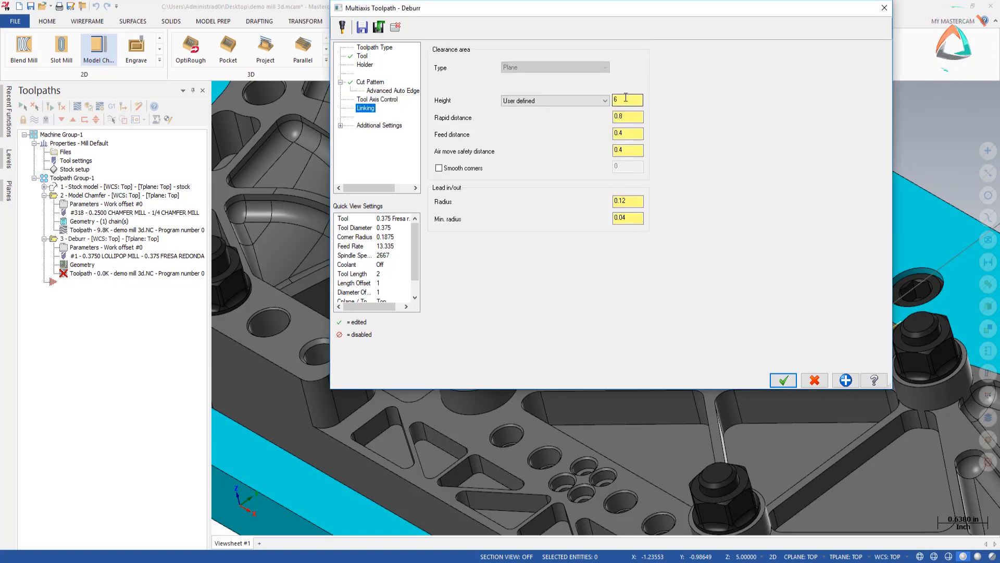
text(6)
key(Tab)
key(Tab)
key(Tab)
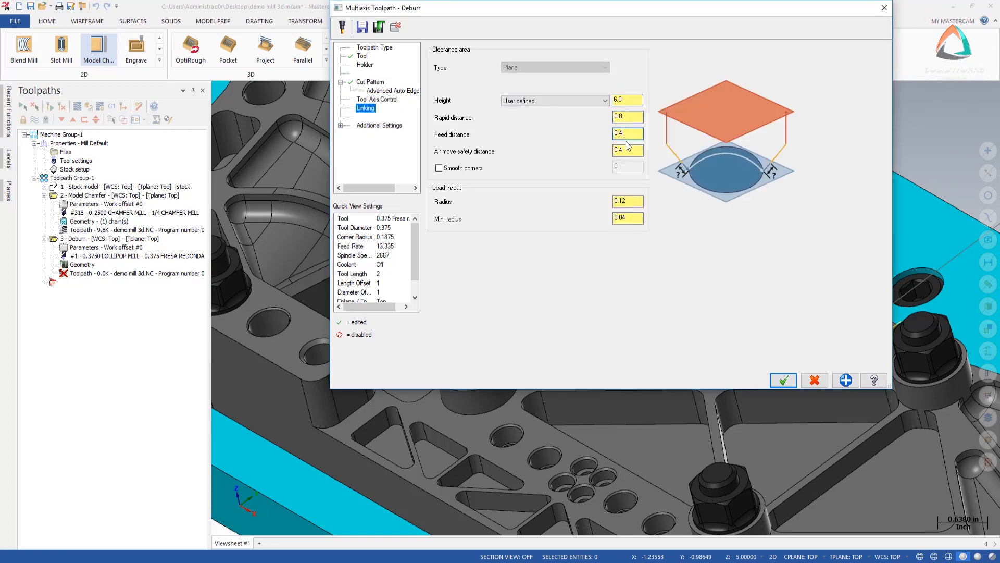
click(635, 200)
click(627, 218)
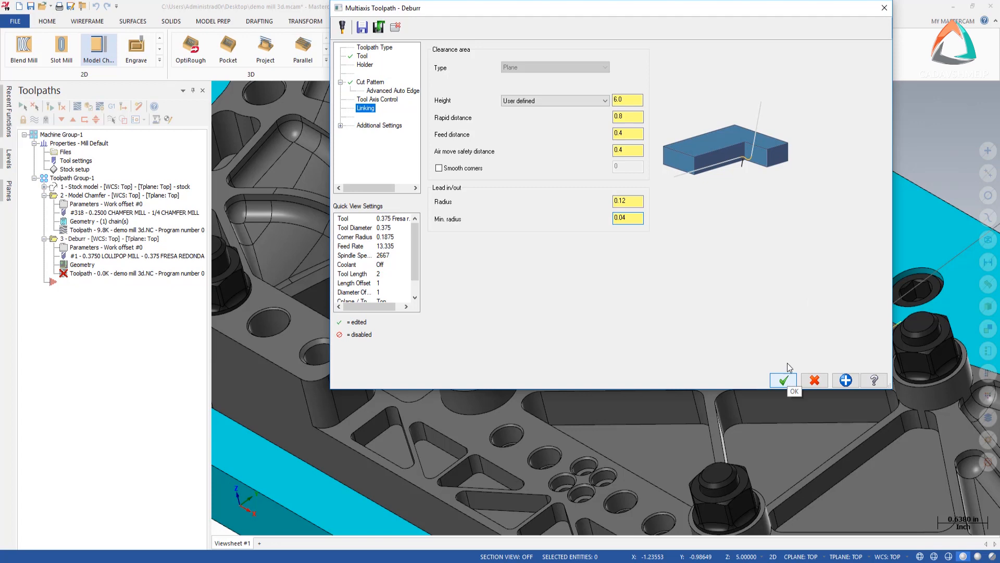
click(781, 385)
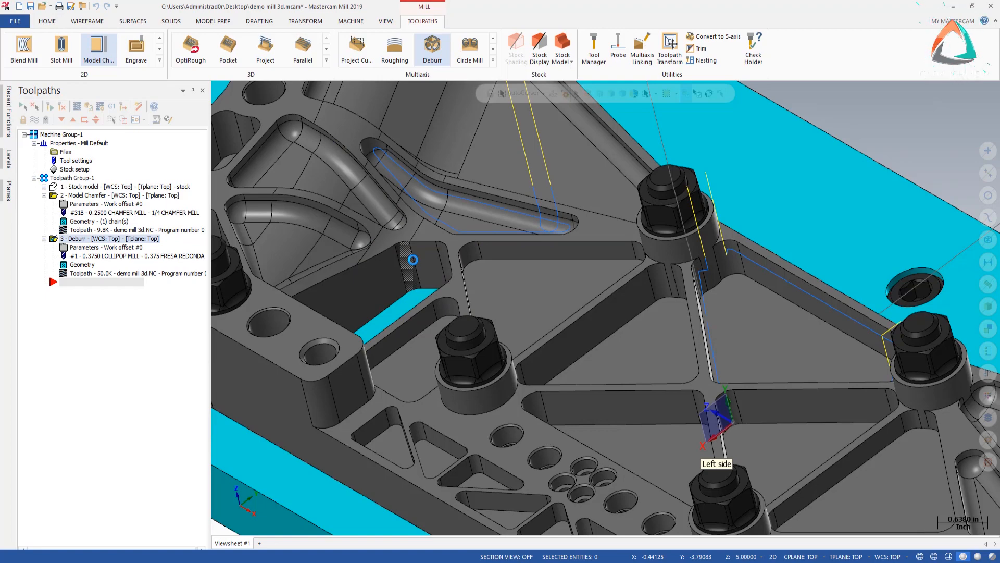
Examine the Deburr toolpath around the curved pocket, play its backplot, and close the backplot
mouse_move(416, 219)
middle_down()
mouse_move(440, 258)
mouse_move(582, 243)
middle_up()
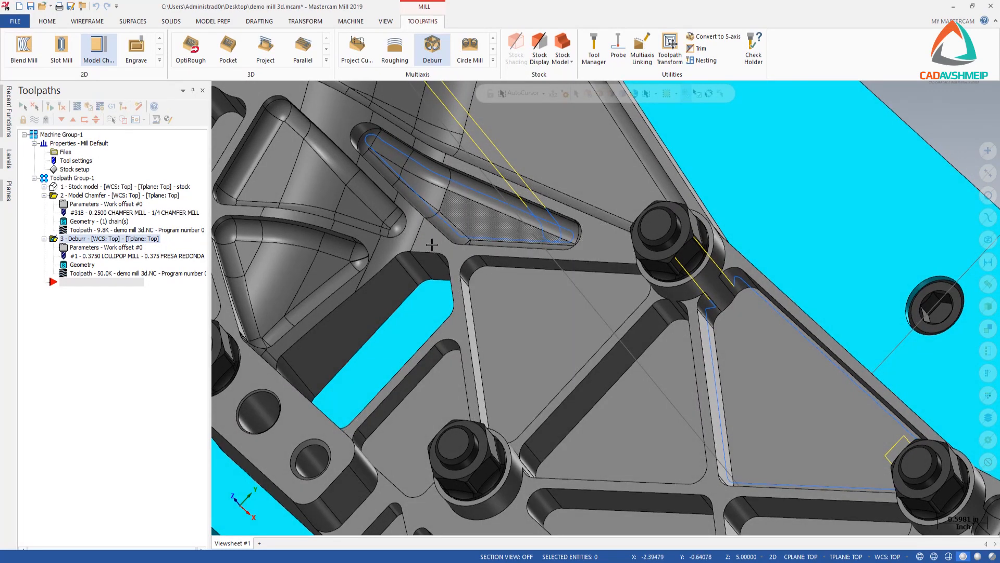
scroll(433, 236, down, 3)
scroll(434, 236, down, 1)
middle_drag(434, 235, 457, 227)
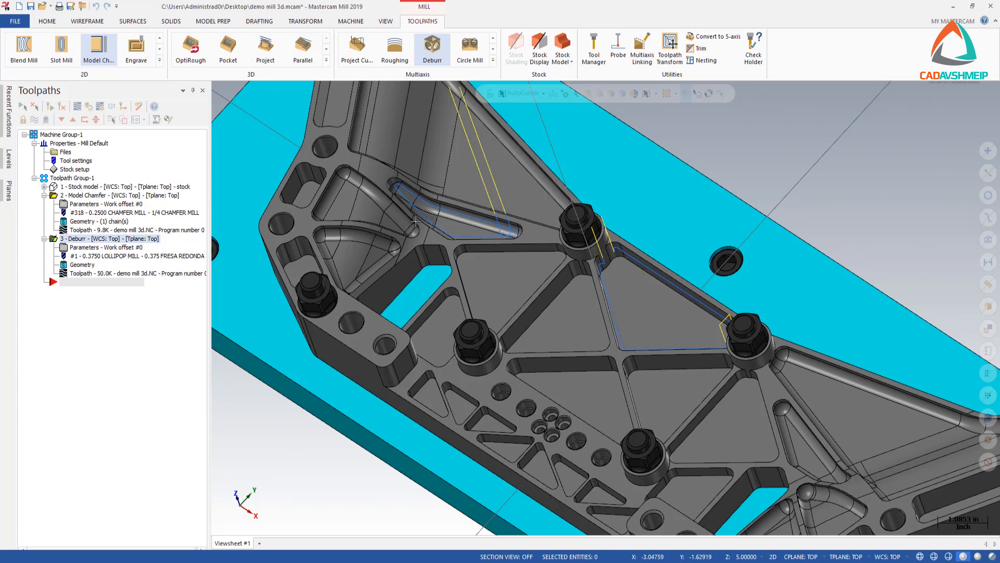
middle_drag(408, 237, 406, 225)
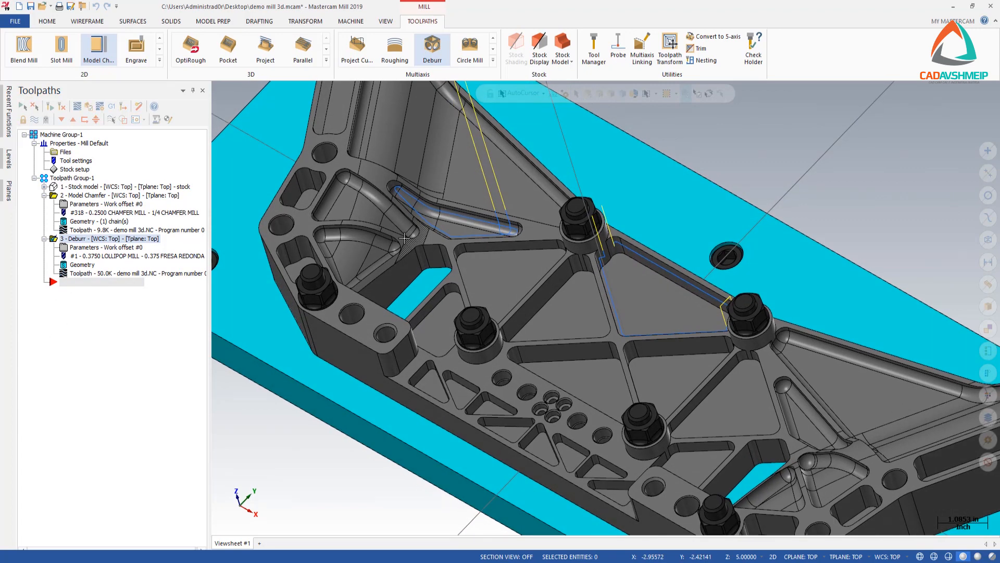
scroll(405, 228, up, 1)
click(103, 274)
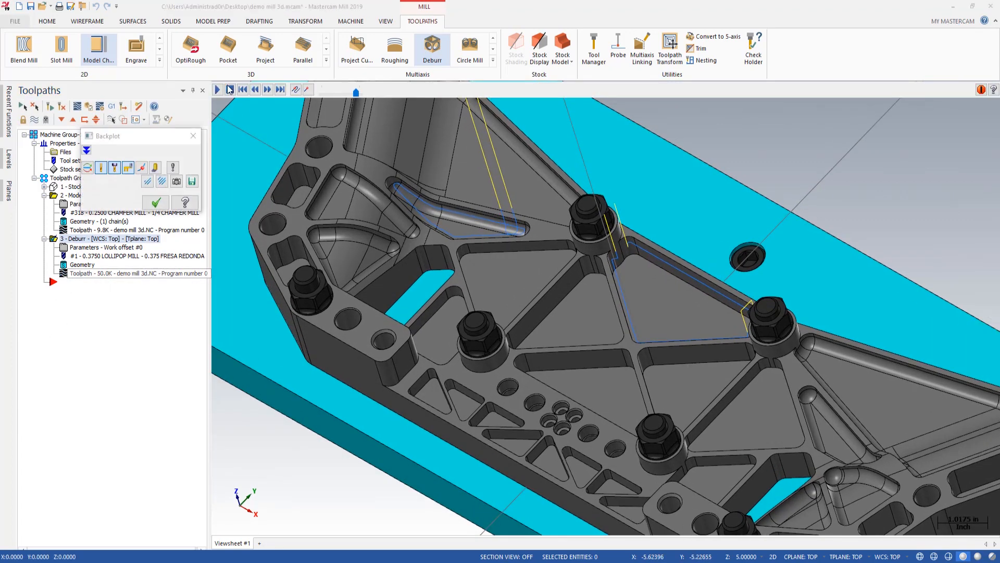
click(218, 89)
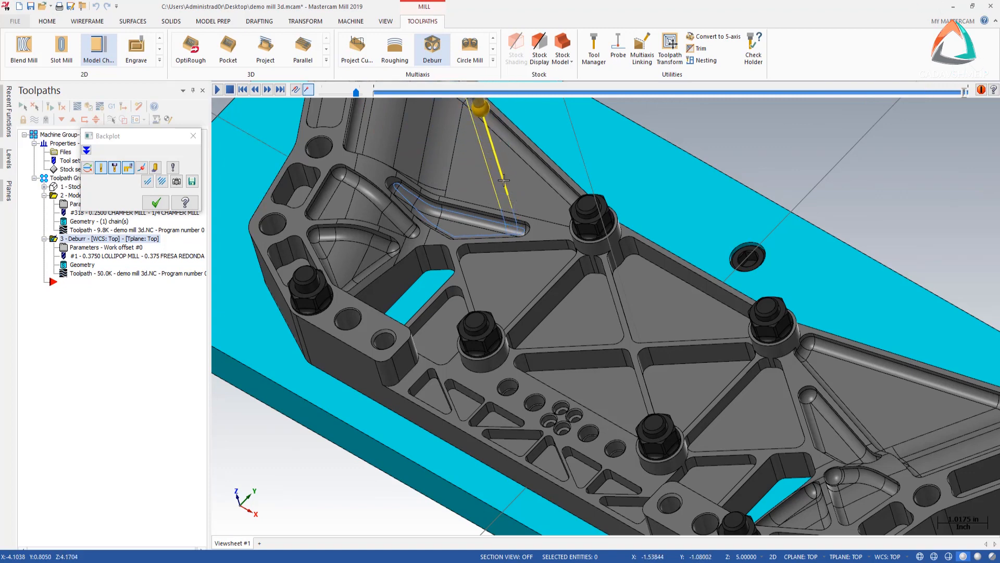
middle_drag(483, 183, 483, 183)
scroll(483, 193, down, 1)
click(156, 202)
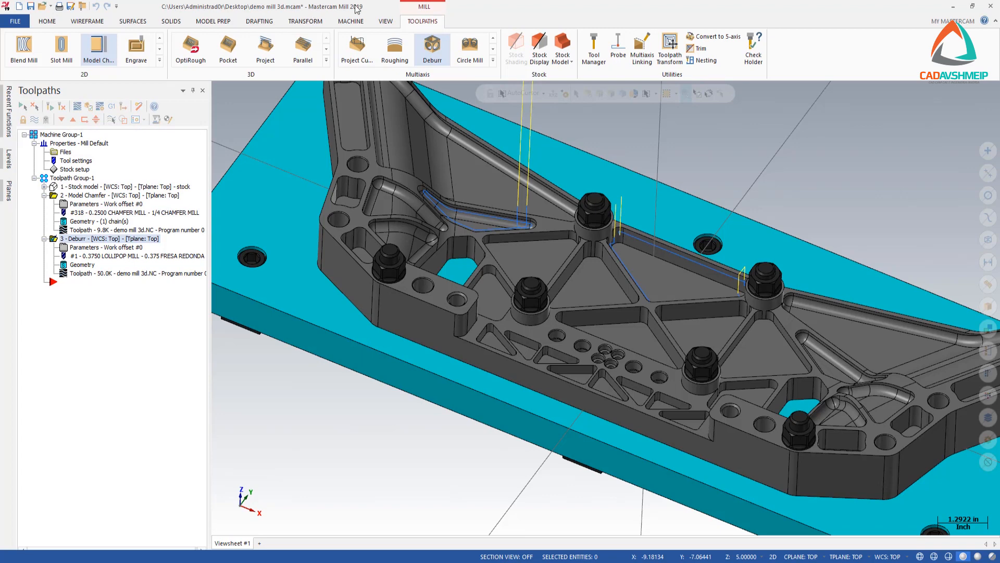
Simulate the Deburr operation on the machine in Mastercam Simulator and examine the cut along the curved pocket
click(355, 21)
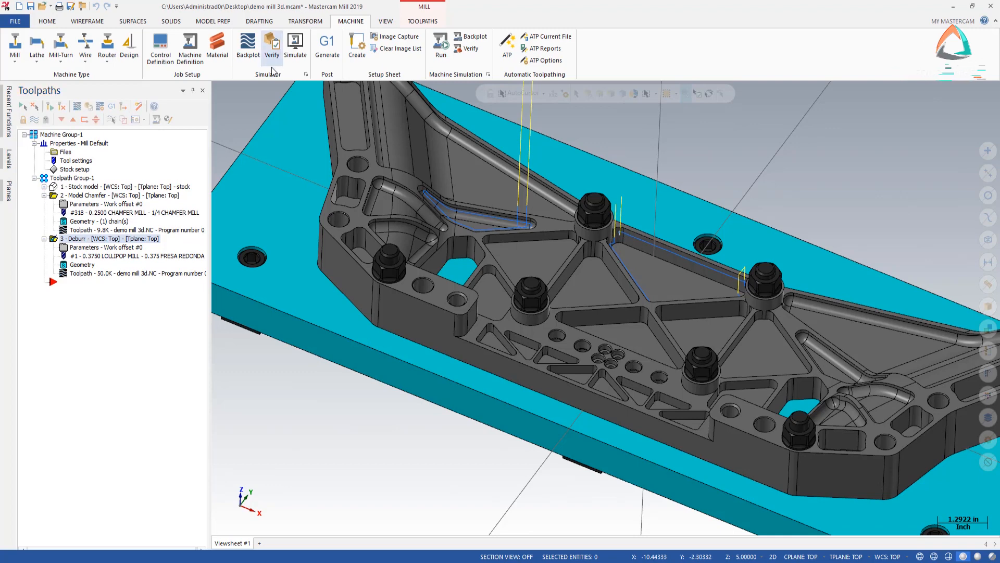
click(296, 48)
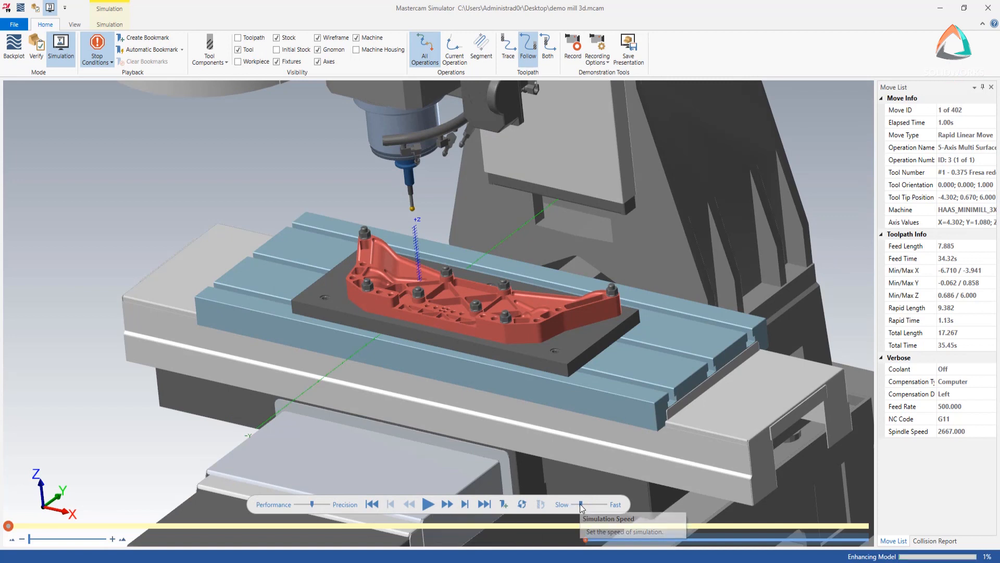
click(429, 504)
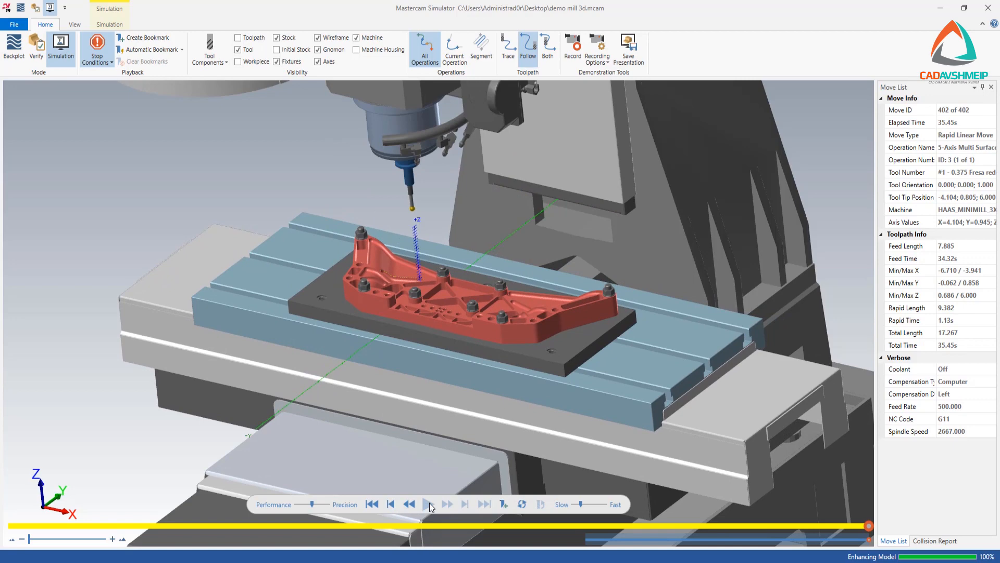
scroll(385, 271, up, 5)
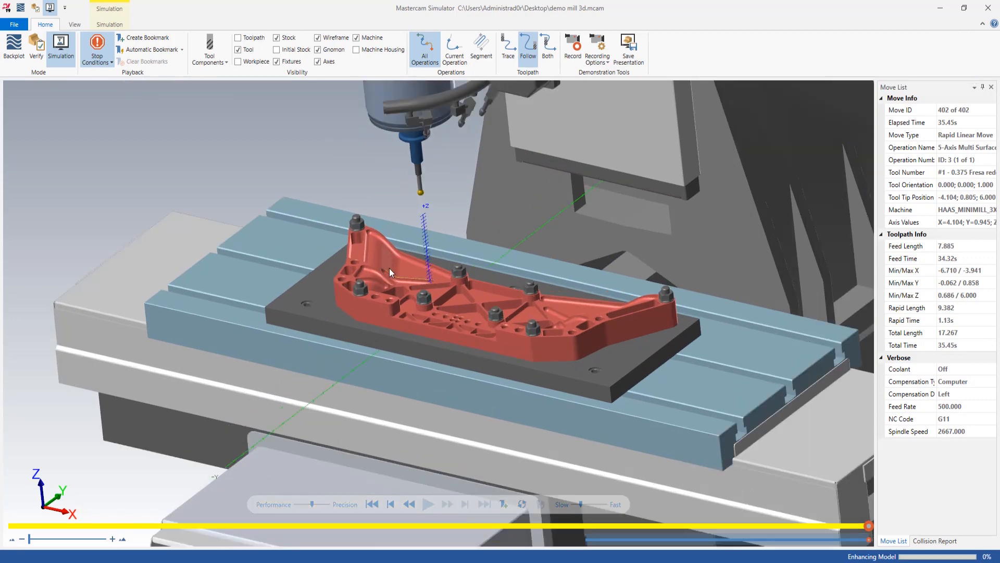
middle_drag(394, 281, 389, 337)
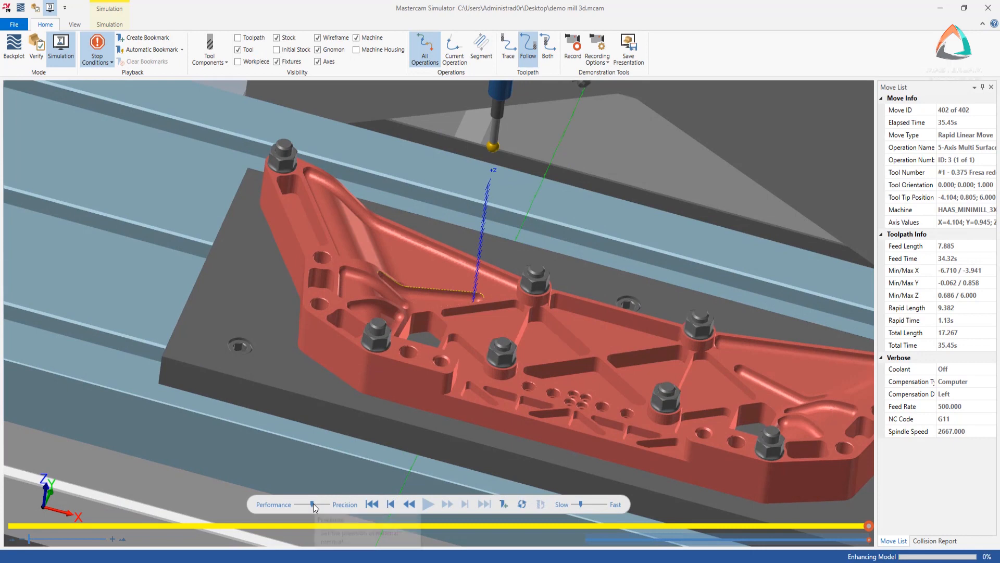
scroll(443, 304, up, 2)
middle_drag(442, 304, 433, 301)
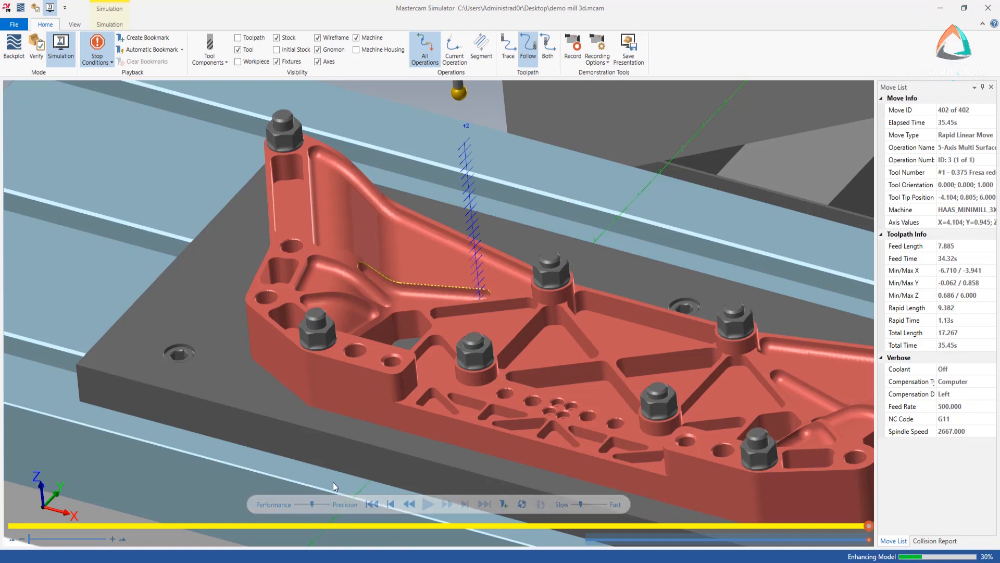
Raise the simulation's precision, accept resetting the current simulation, and replay the Deburr operation
click(327, 504)
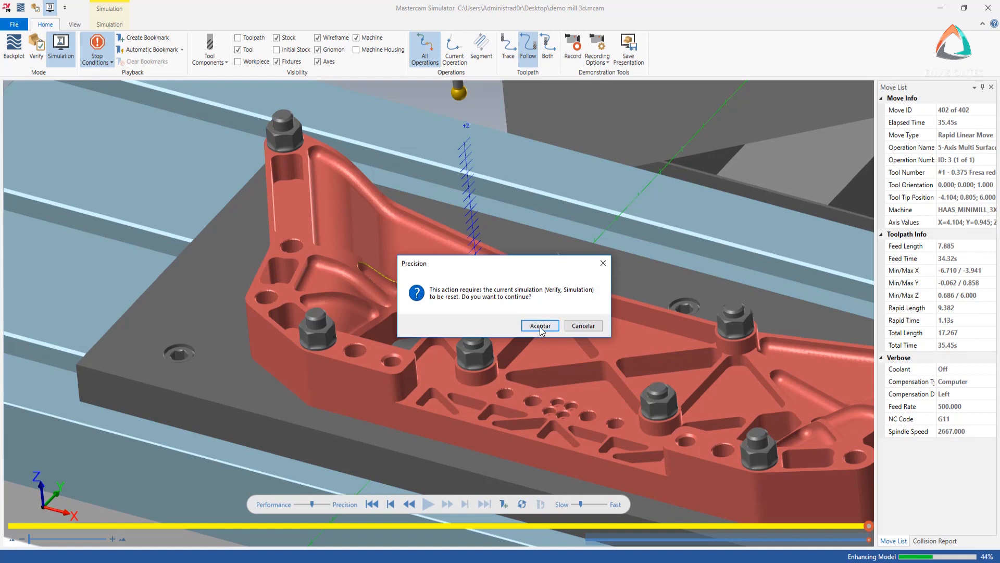
click(540, 325)
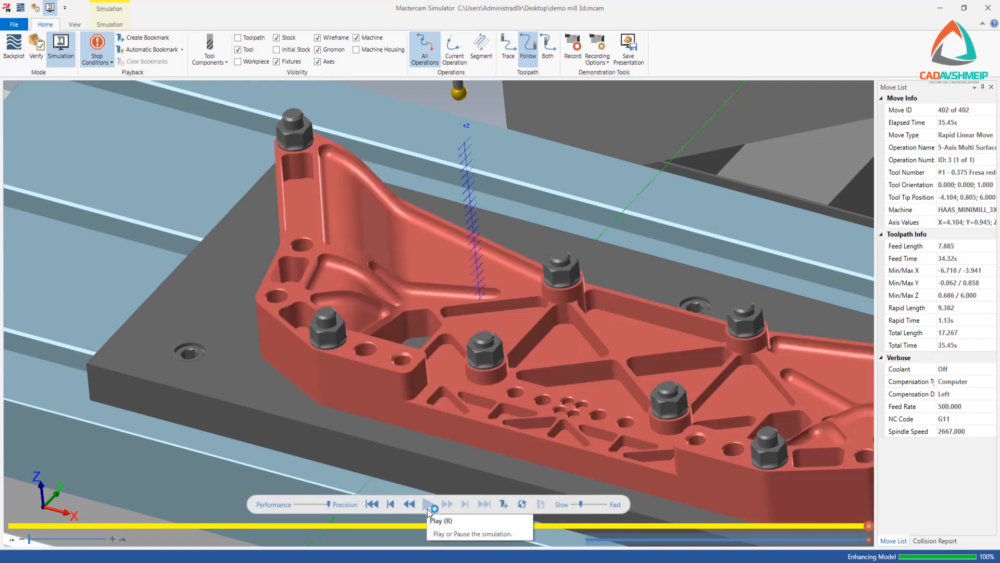
click(427, 505)
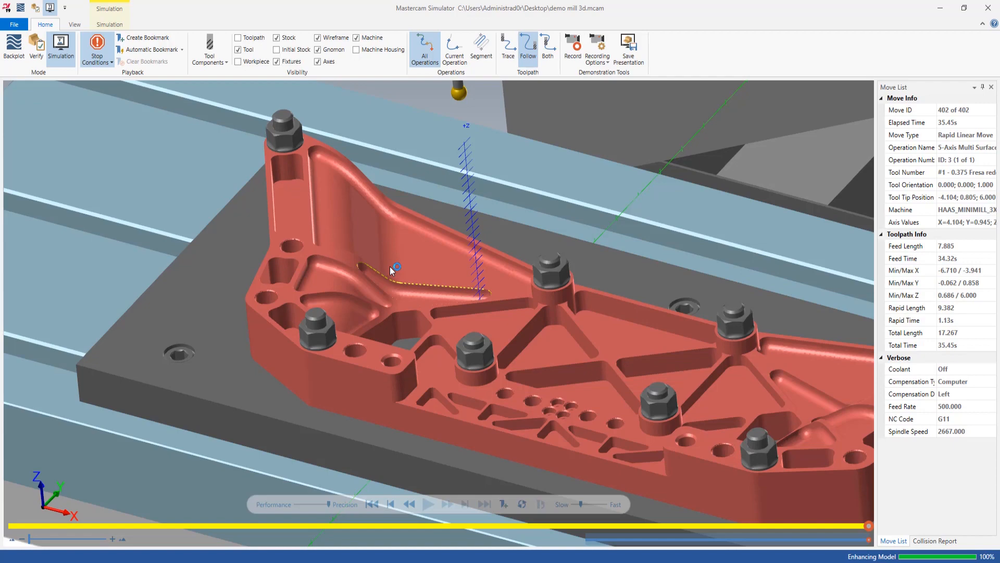
Inspect the deburred edges all around the curved pocket up close, then close the simulator
scroll(447, 291, up, 3)
middle_drag(448, 291, 443, 317)
scroll(361, 309, down, 3)
middle_drag(361, 310, 363, 317)
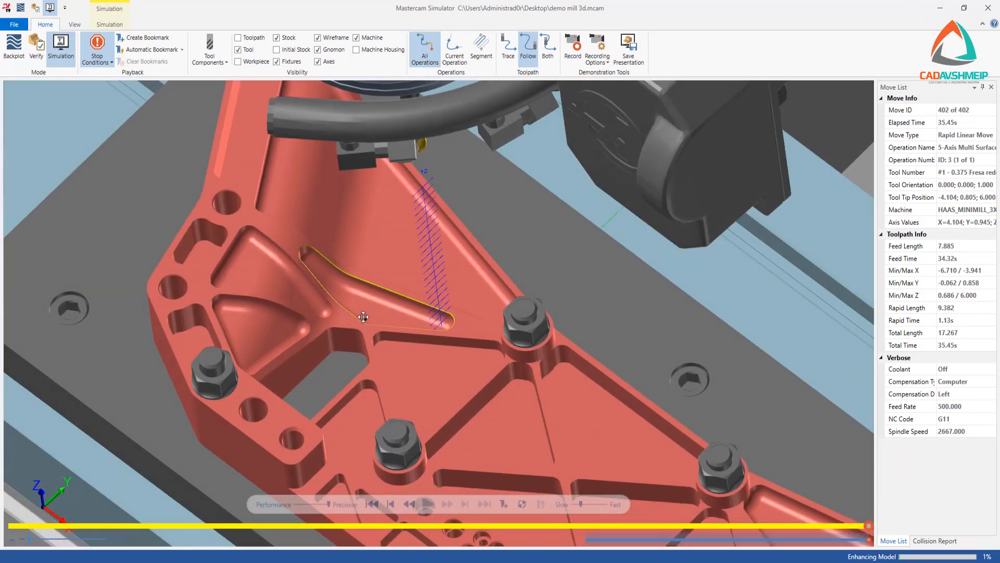
scroll(363, 317, down, 5)
click(988, 8)
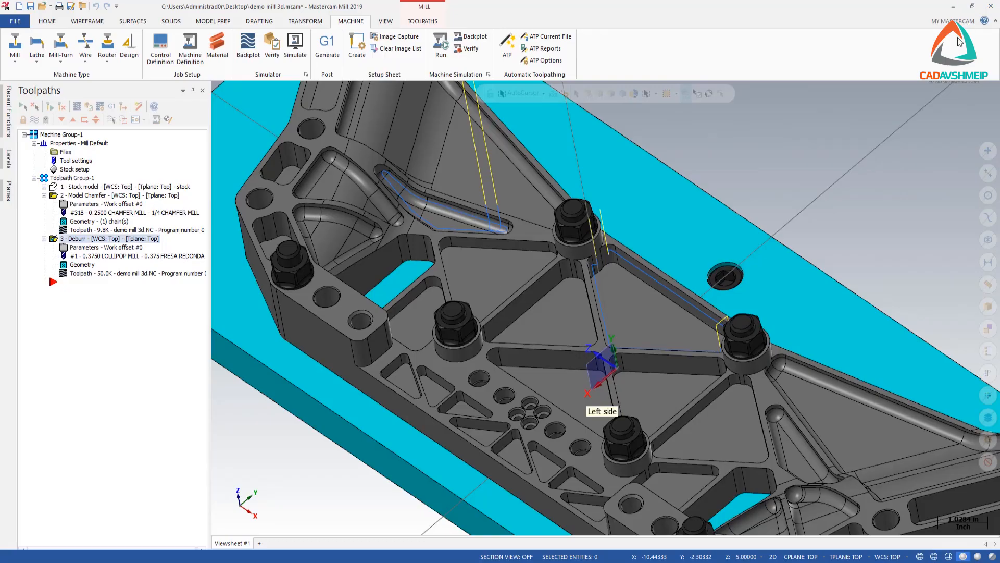
Set the Deburr cut pattern's constant-width edge shape to .032 and regenerate the toolpath
click(76, 248)
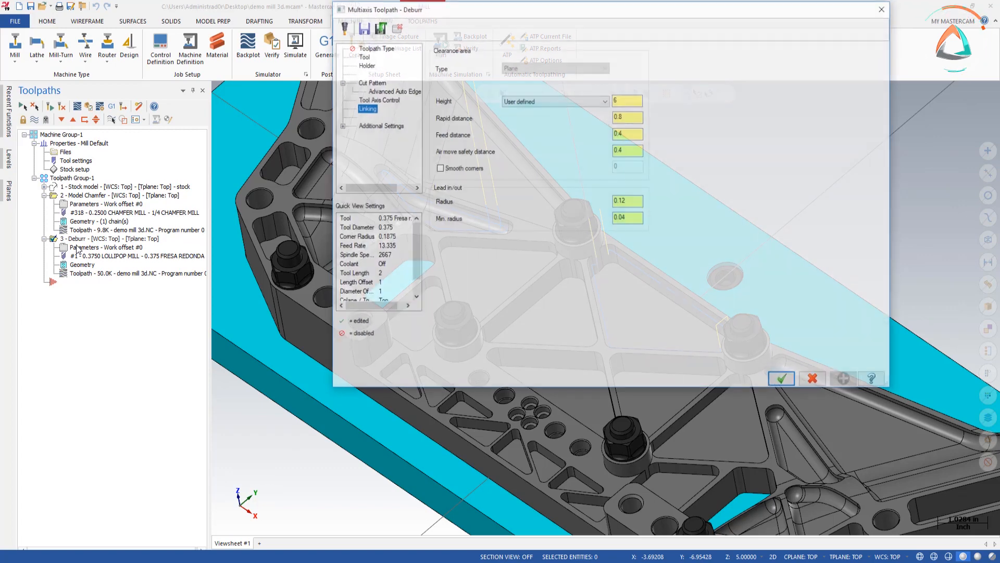
click(370, 82)
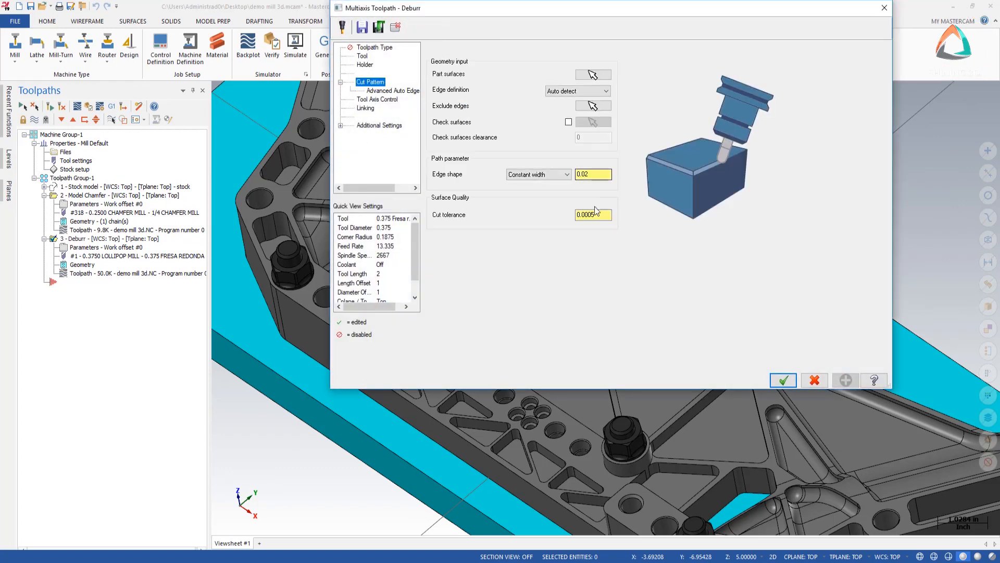
click(599, 174)
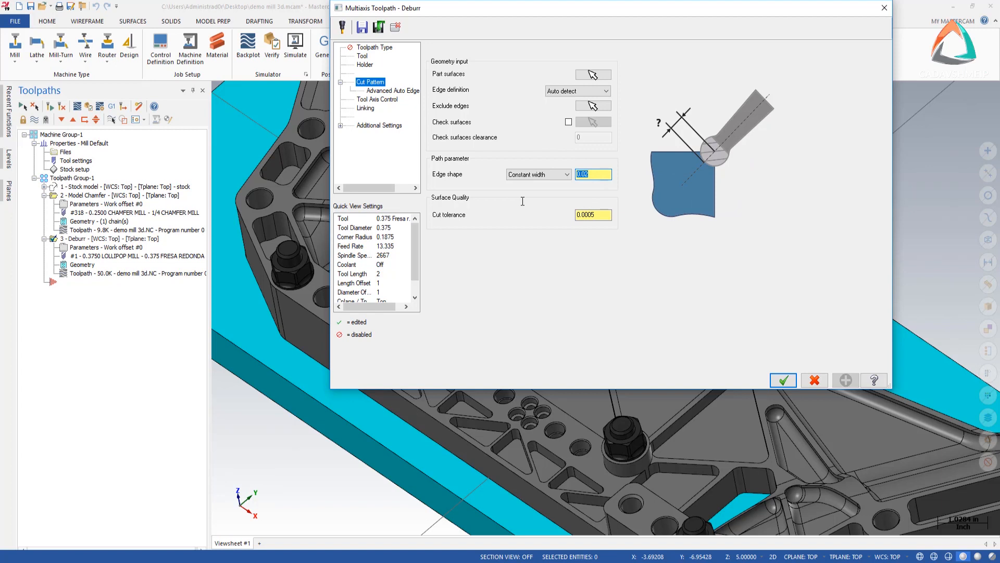
text(.032)
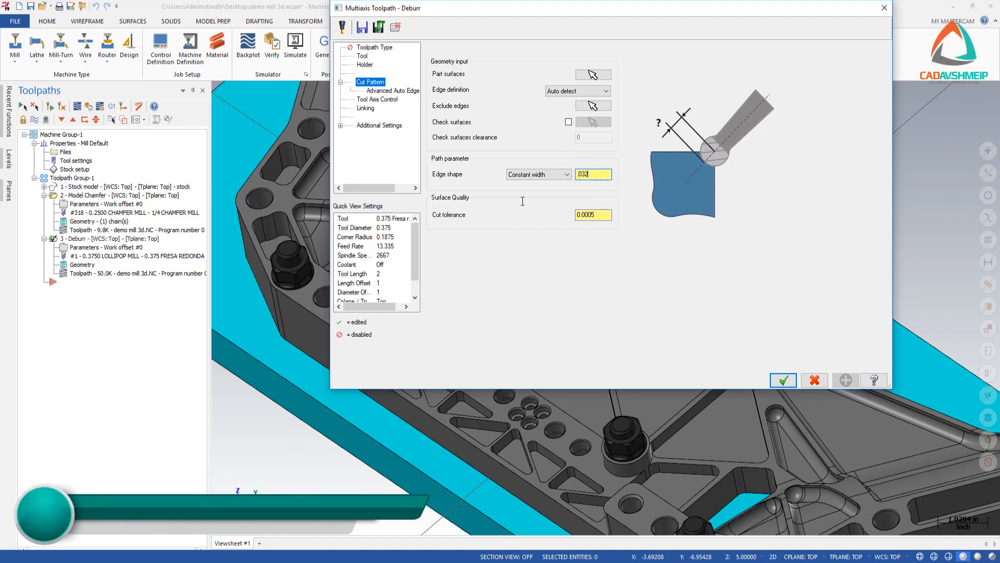
double_click(591, 174)
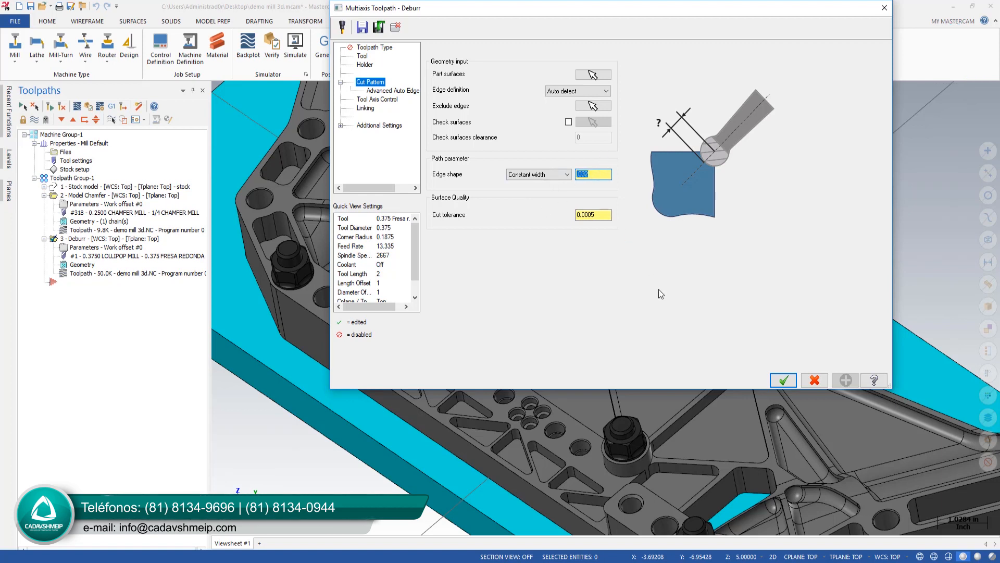
click(783, 381)
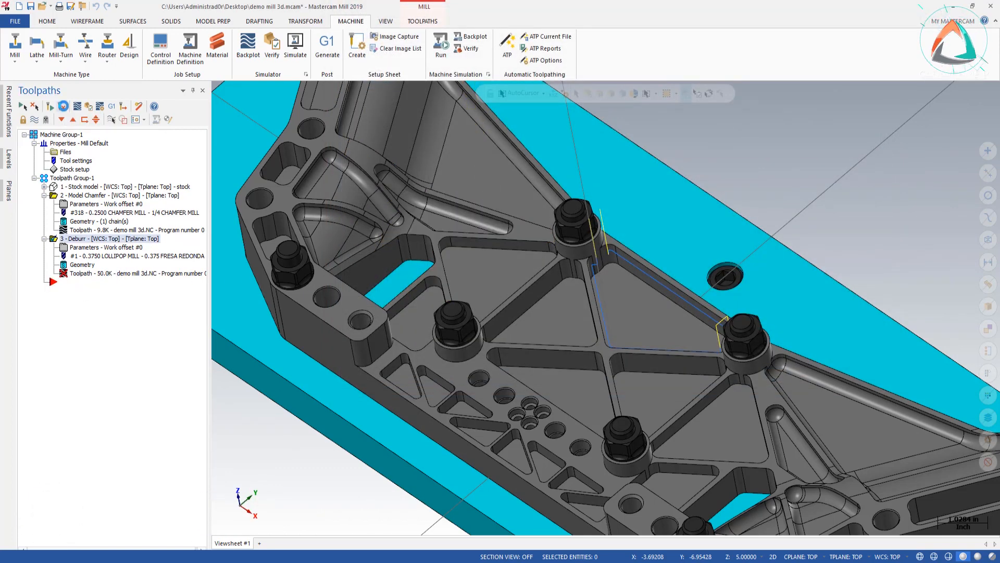
click(61, 107)
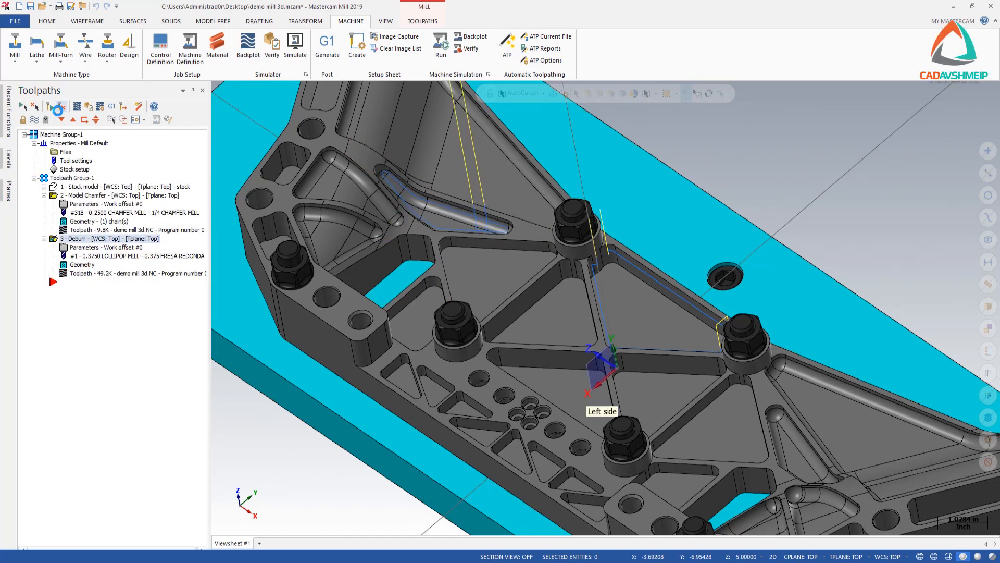
Play the backplot of the regenerated Deburr toolpath on the curved pocket and close it
middle_drag(404, 278, 405, 277)
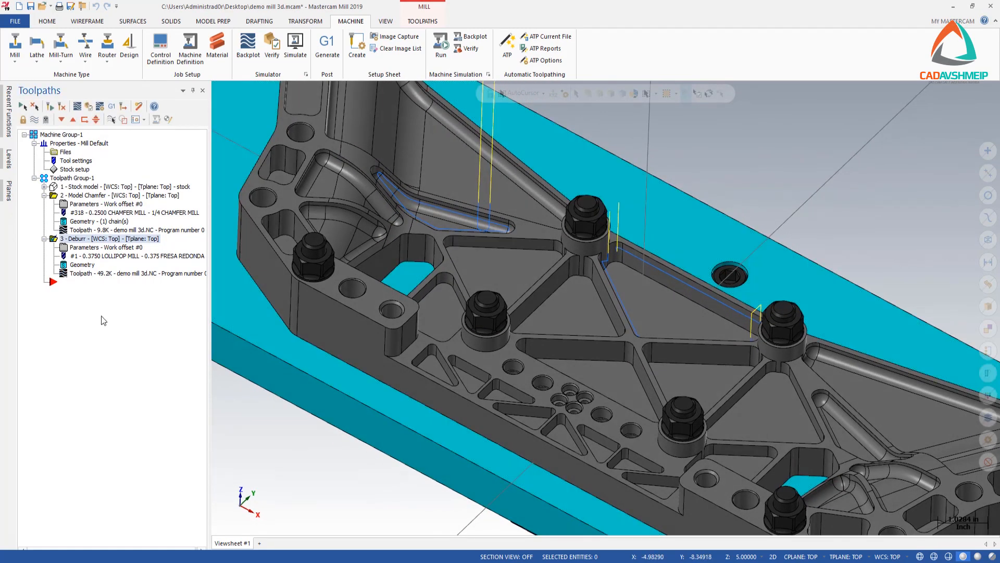
click(88, 273)
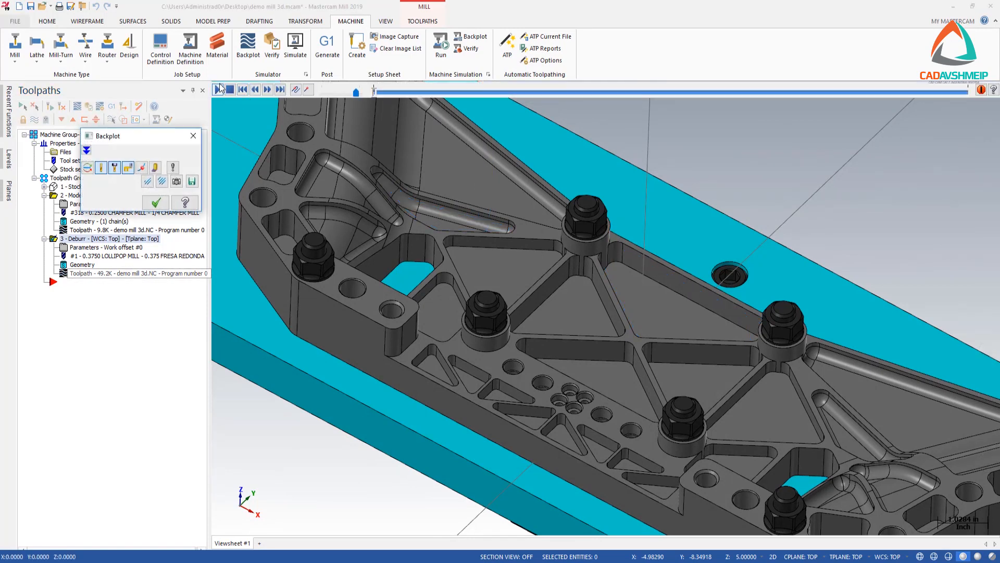
click(217, 90)
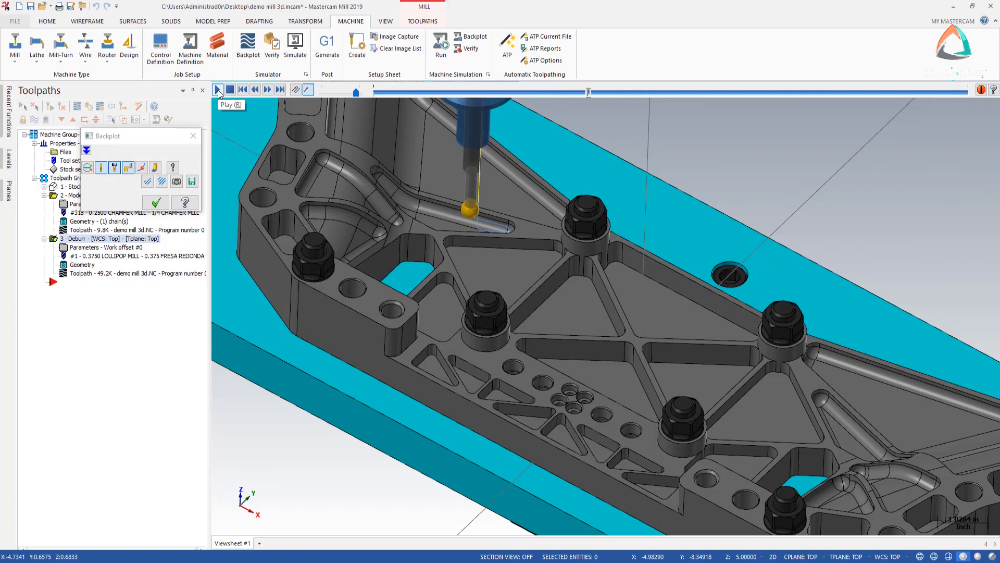
click(155, 202)
Run the machine simulation of the regenerated Deburr toolpath with the whole fixtured part in view
click(296, 46)
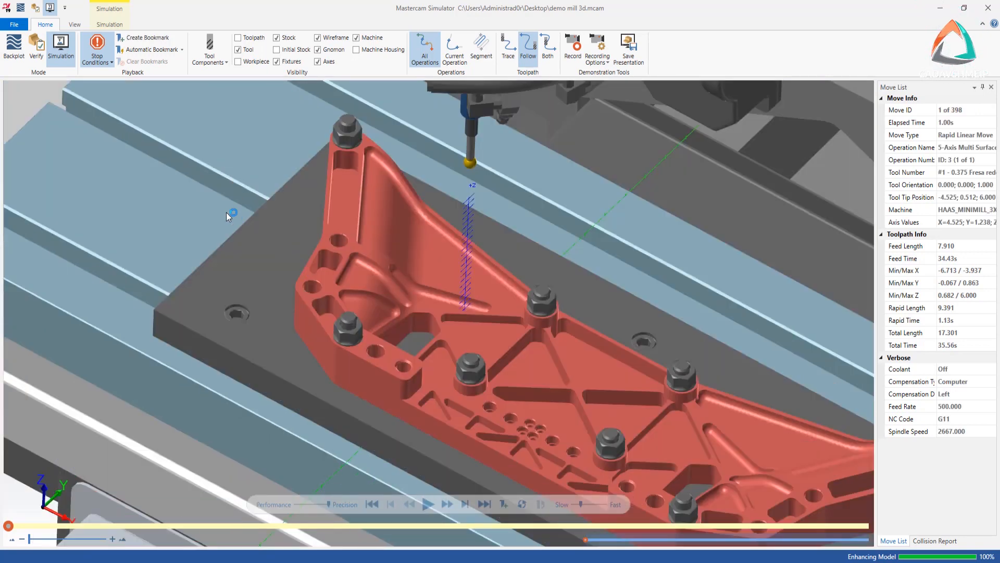
scroll(183, 183, down, 3)
scroll(249, 240, up, 1)
middle_drag(248, 239, 243, 227)
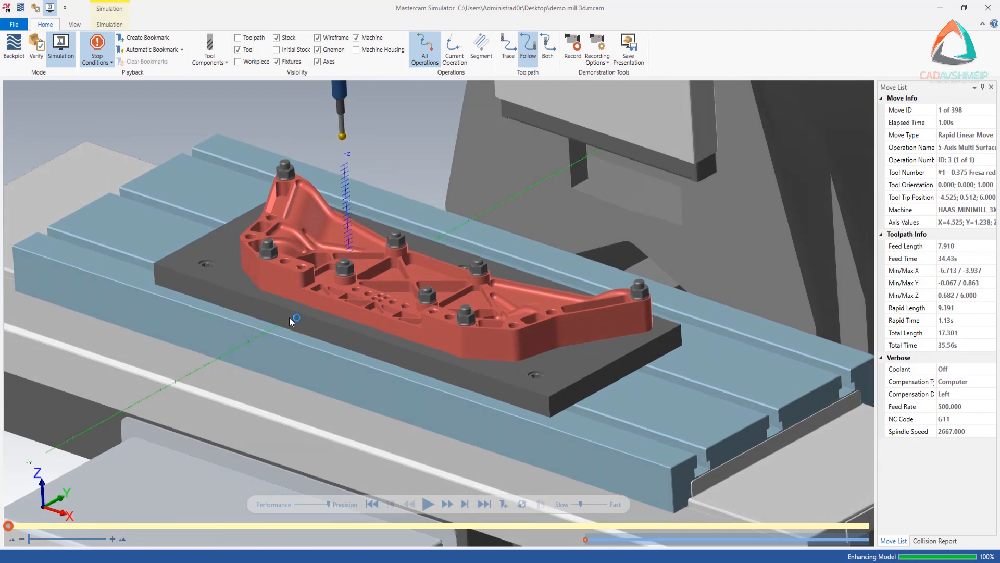
click(427, 505)
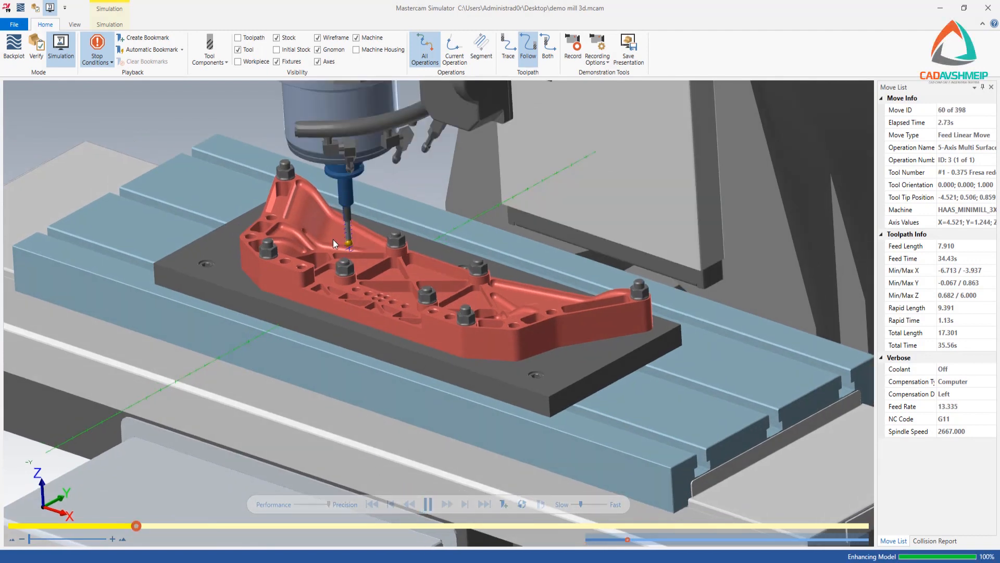
Inspect the wider deburred edge around the curved pocket from several angles in the simulation
scroll(341, 252, up, 2)
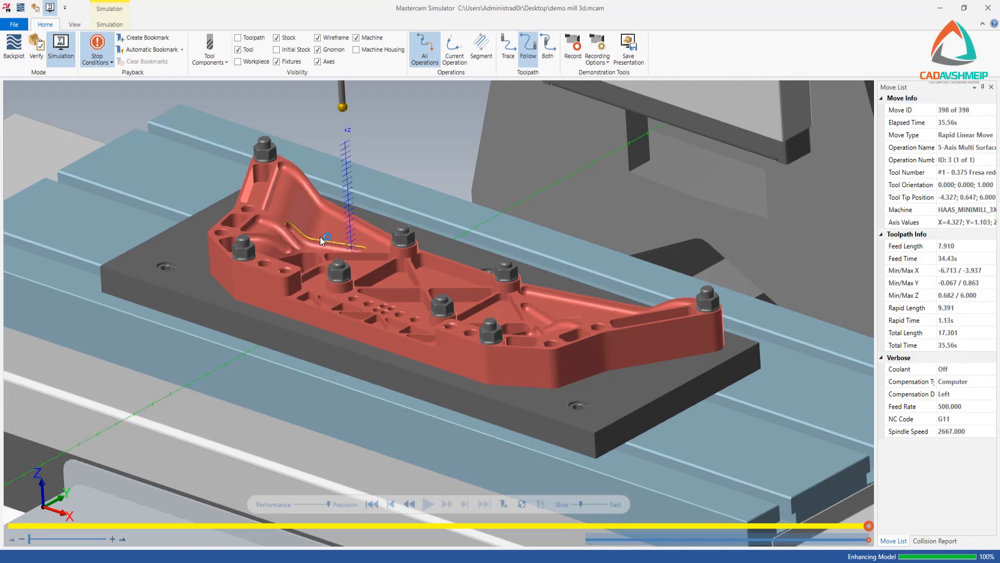
middle_drag(321, 252, 345, 263)
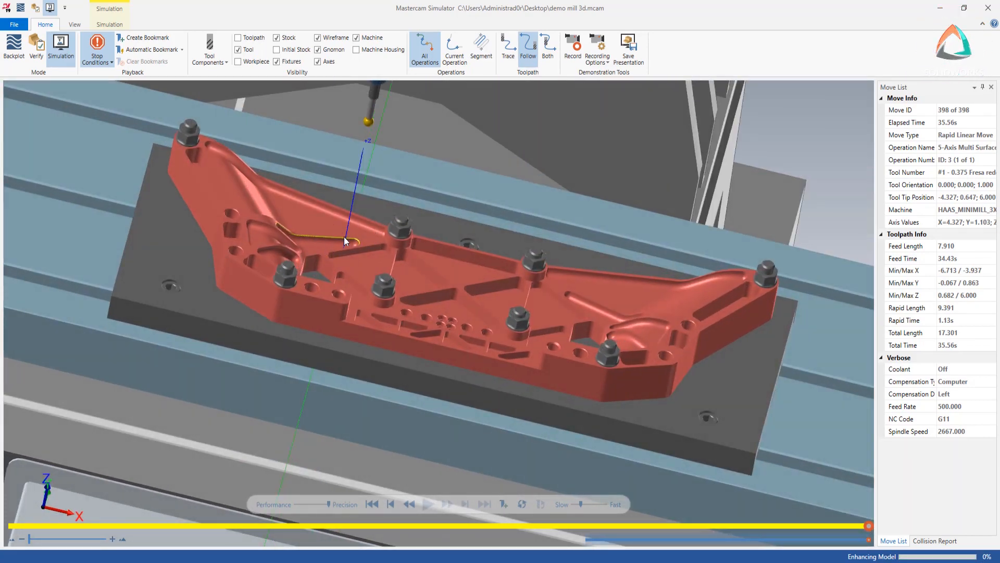
scroll(355, 233, up, 6)
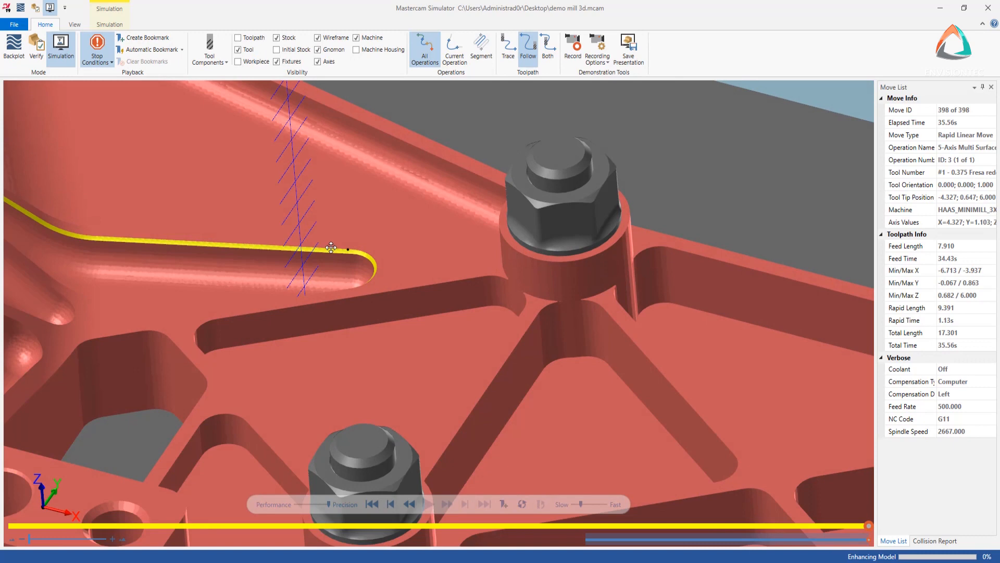
middle_drag(330, 247, 206, 285)
scroll(305, 275, down, 3)
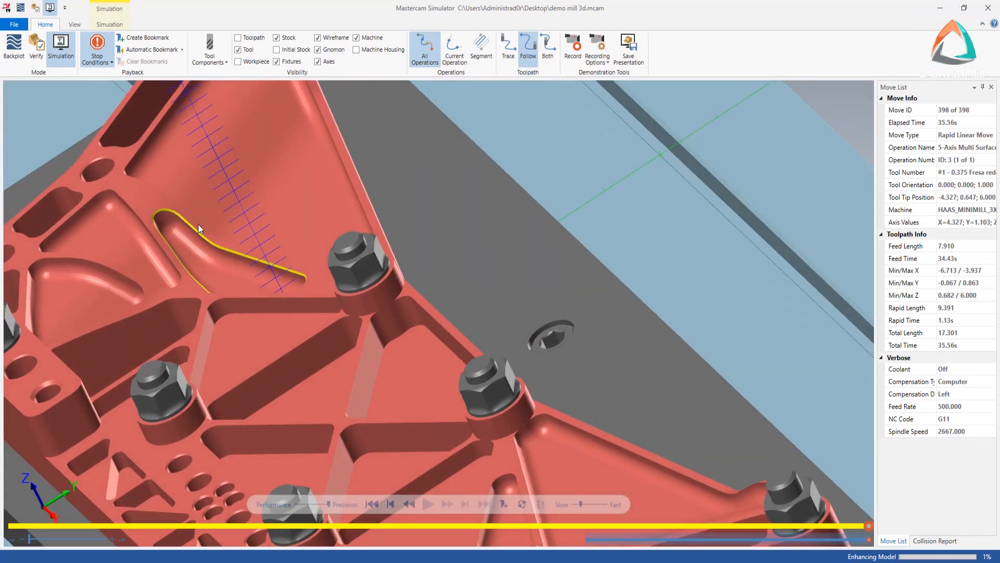
middle_drag(182, 242, 254, 256)
scroll(178, 229, down, 3)
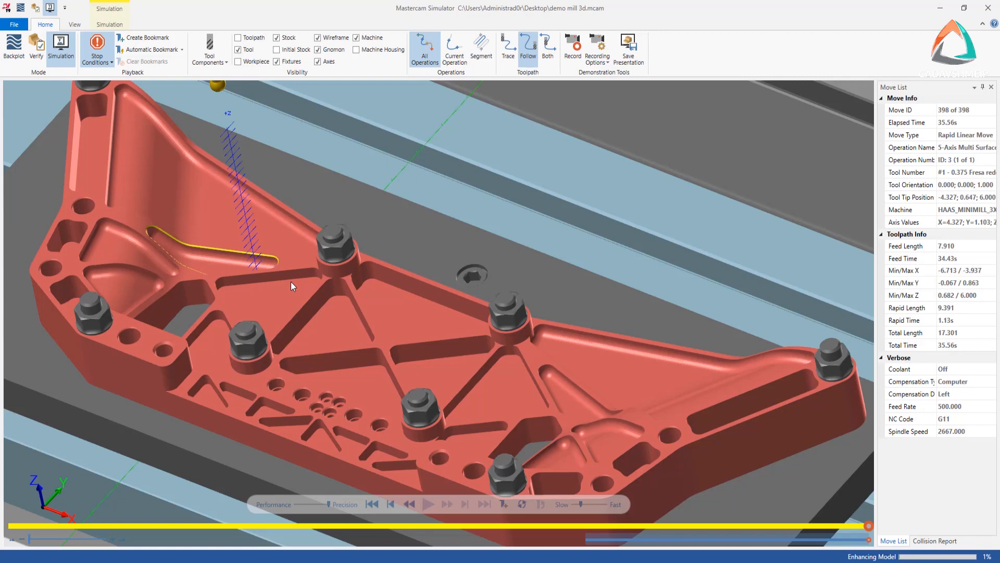
scroll(479, 189, down, 5)
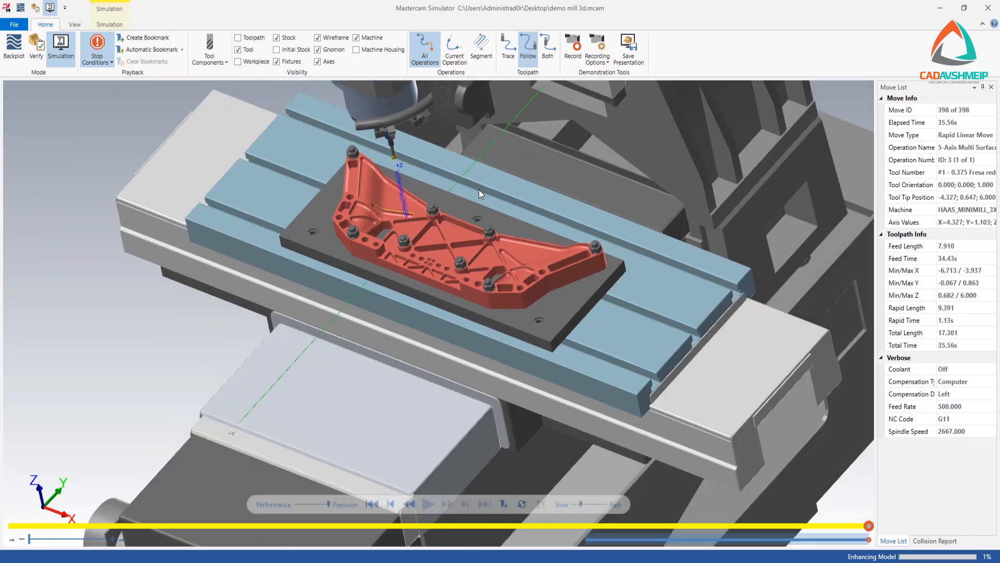
middle_drag(480, 230, 482, 224)
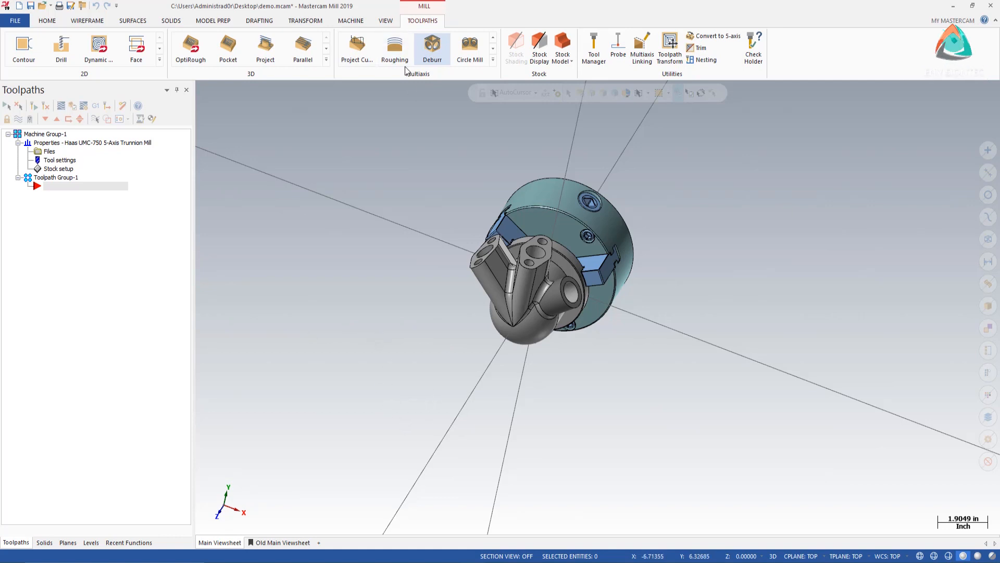
Start a multiaxis Deburr toolpath for the ported part in the chuck and select the 0.25 Fresa redonda tool
click(435, 45)
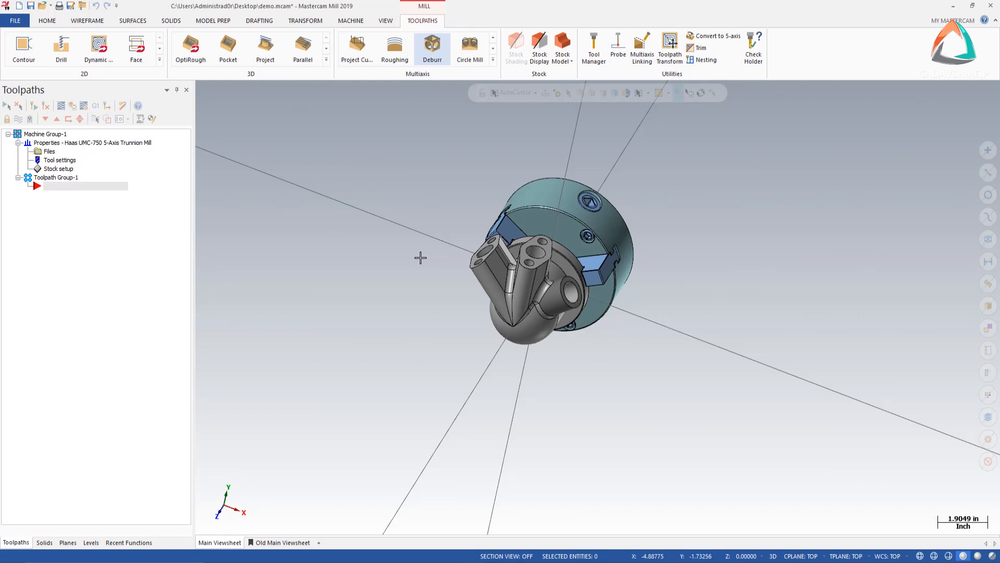
mouse_move(476, 357)
middle_down()
mouse_move(536, 362)
mouse_move(489, 351)
middle_up()
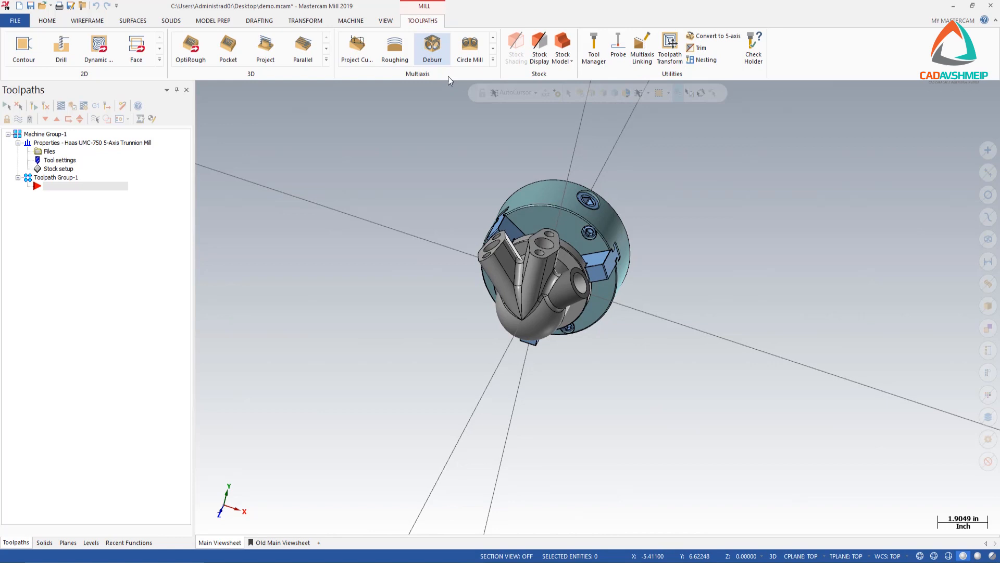
click(438, 51)
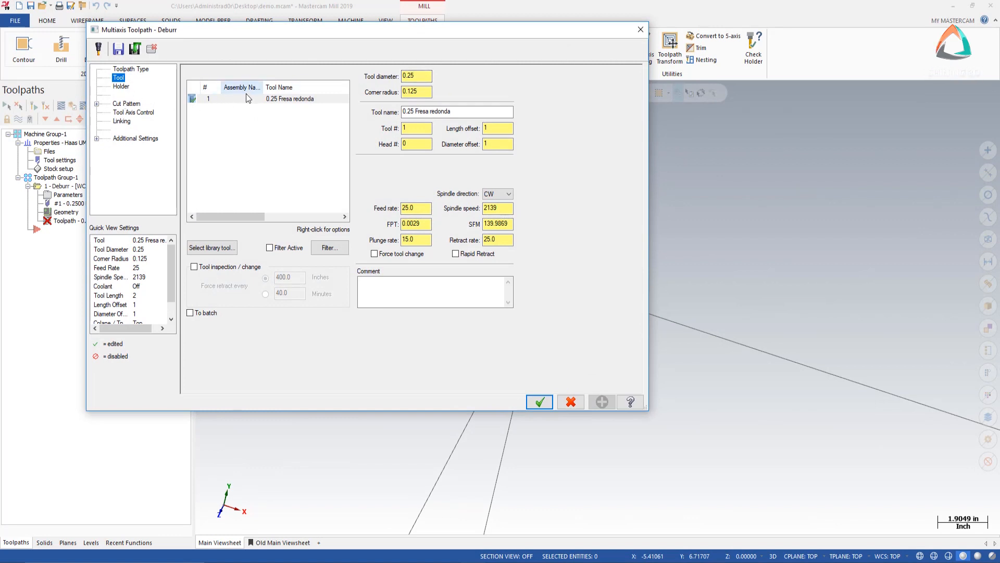
click(234, 99)
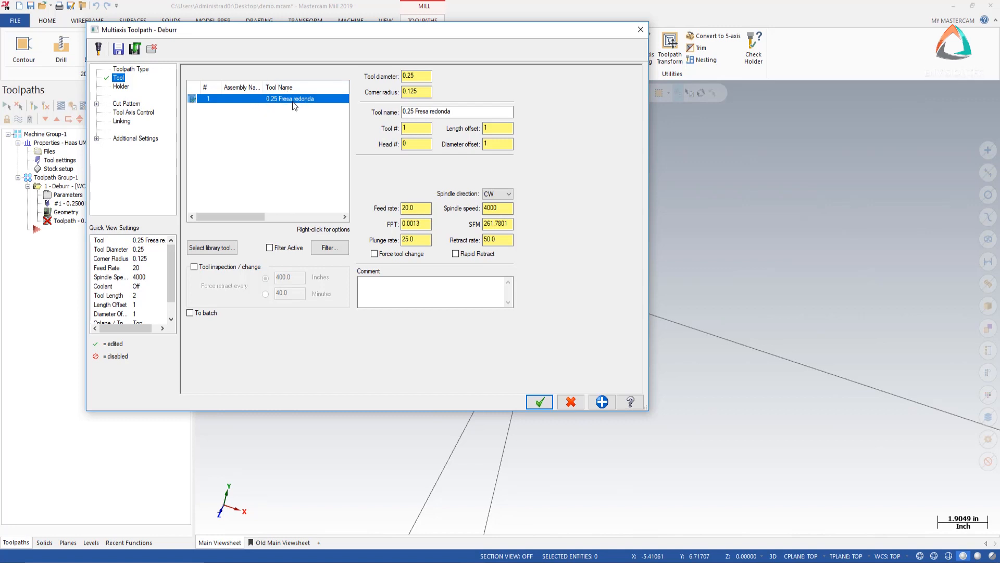
Select the side faces of the first flanged port as part surfaces for the Deburr cut pattern
click(125, 103)
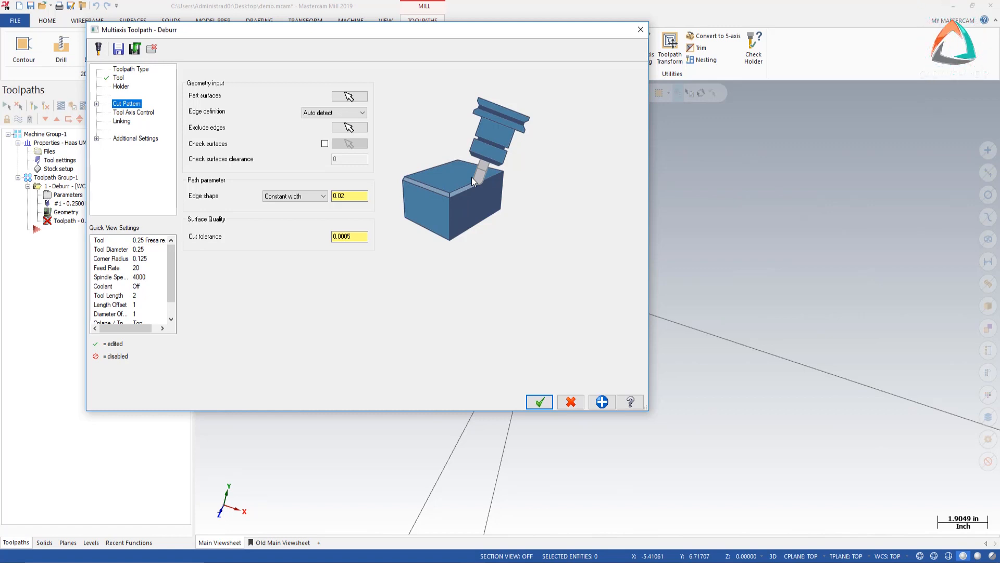
click(349, 96)
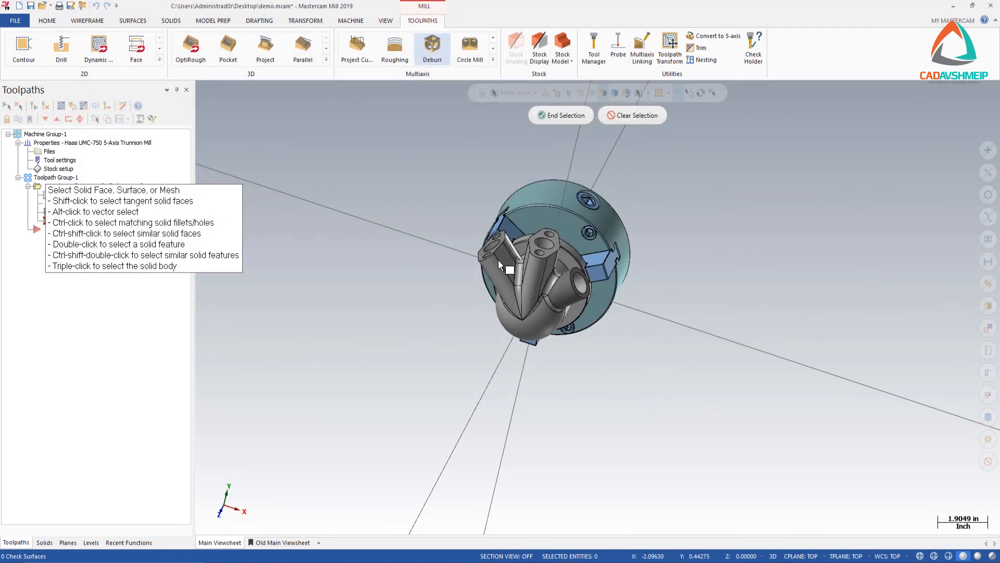
scroll(499, 265, up, 5)
click(505, 239)
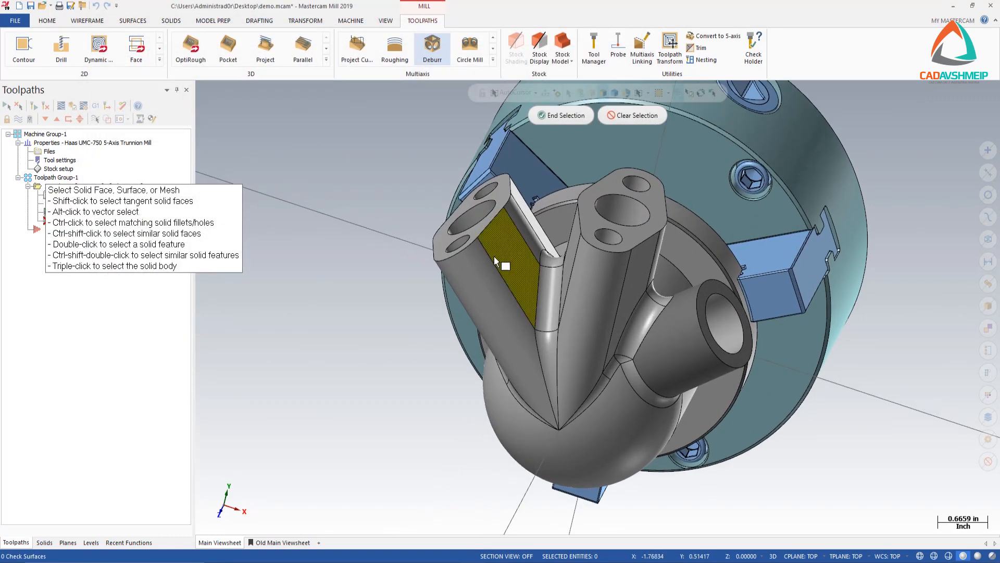
middle_drag(476, 297, 441, 300)
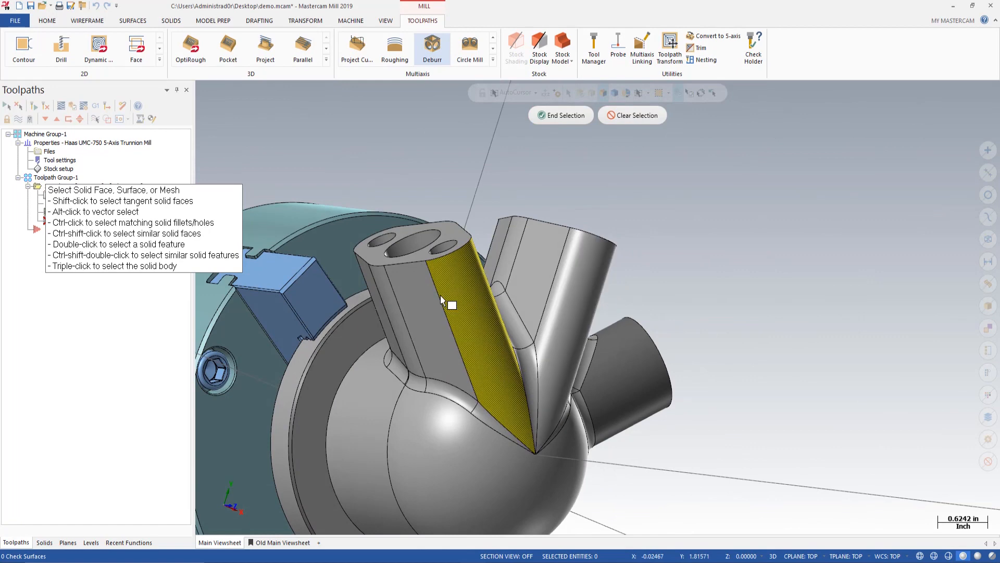
click(388, 300)
click(370, 282)
middle_drag(404, 288, 464, 333)
Add the first flanged port's remaining faces and the end and side faces of the neighbouring flanged port to the part surfaces
click(311, 217)
middle_drag(312, 221, 352, 216)
click(363, 225)
click(345, 211)
click(413, 154)
middle_drag(423, 225, 439, 210)
click(501, 186)
scroll(518, 258, down, 5)
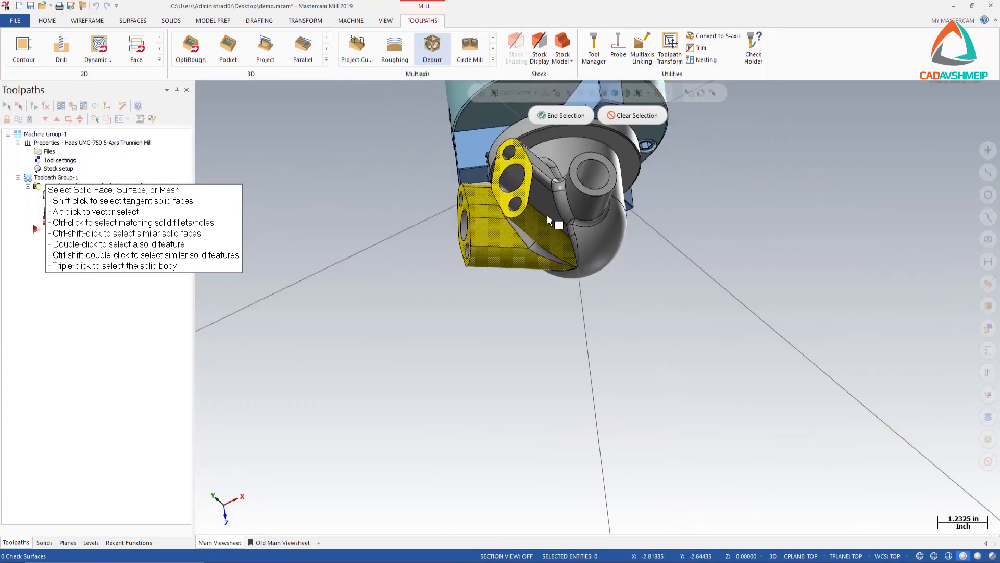
Add the round port's end and outer faces to the part surfaces and finish the selection
scroll(557, 194, up, 4)
mouse_move(528, 142)
middle_down()
mouse_move(545, 245)
mouse_move(573, 213)
mouse_move(568, 157)
middle_up()
scroll(521, 245, down, 3)
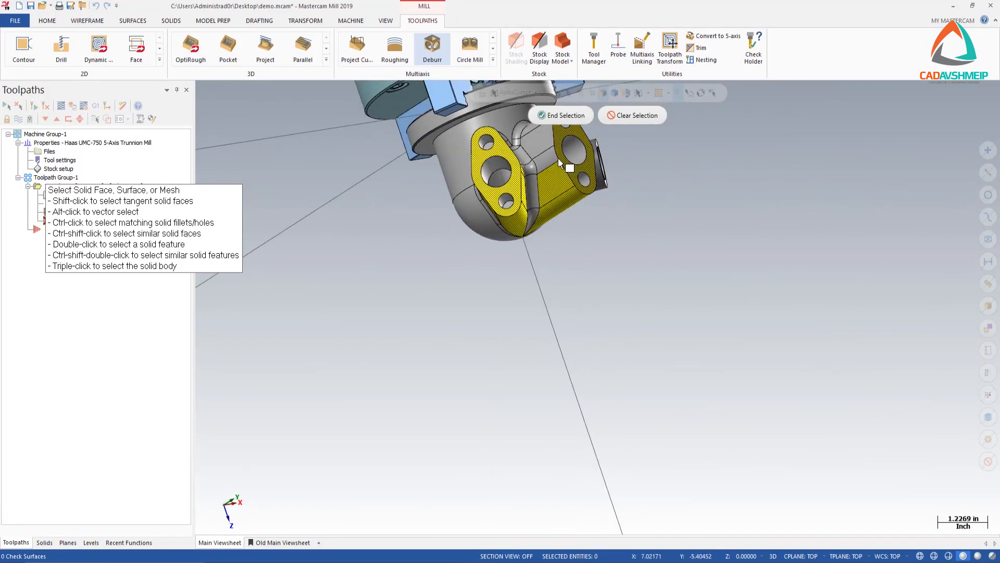
middle_drag(538, 187, 509, 250)
scroll(509, 250, up, 1)
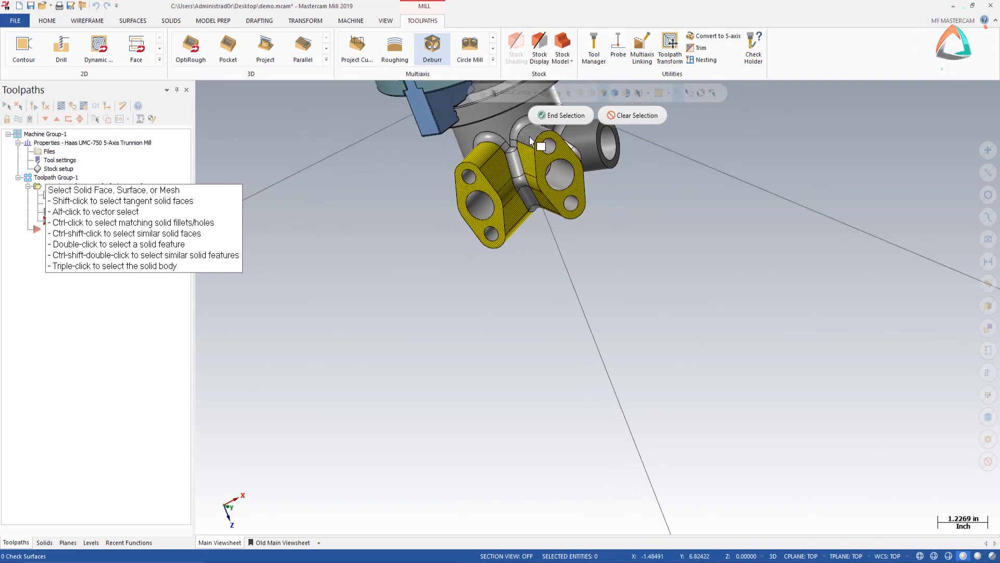
mouse_move(549, 202)
middle_down()
mouse_move(510, 181)
mouse_move(576, 186)
middle_up()
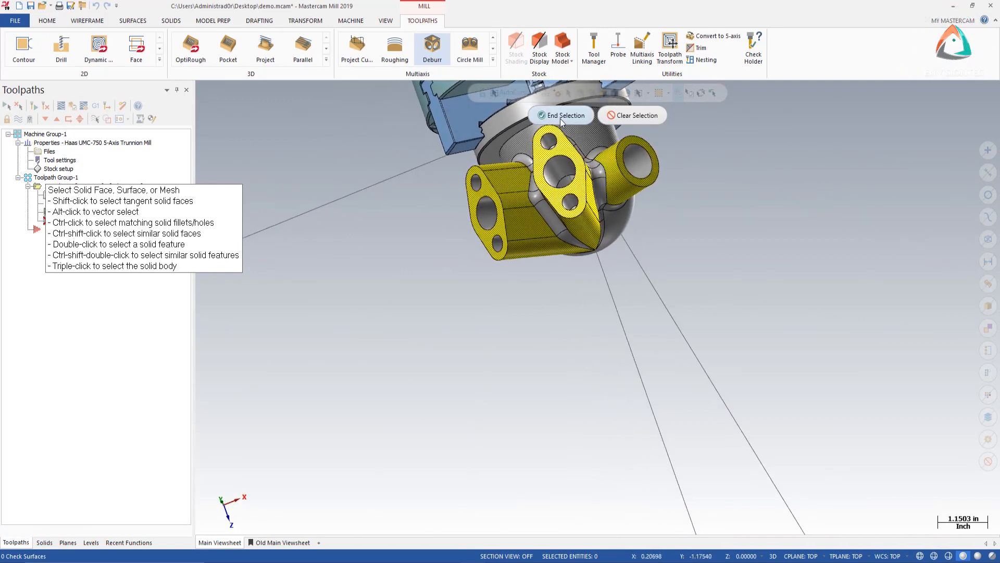
middle_drag(554, 229, 503, 213)
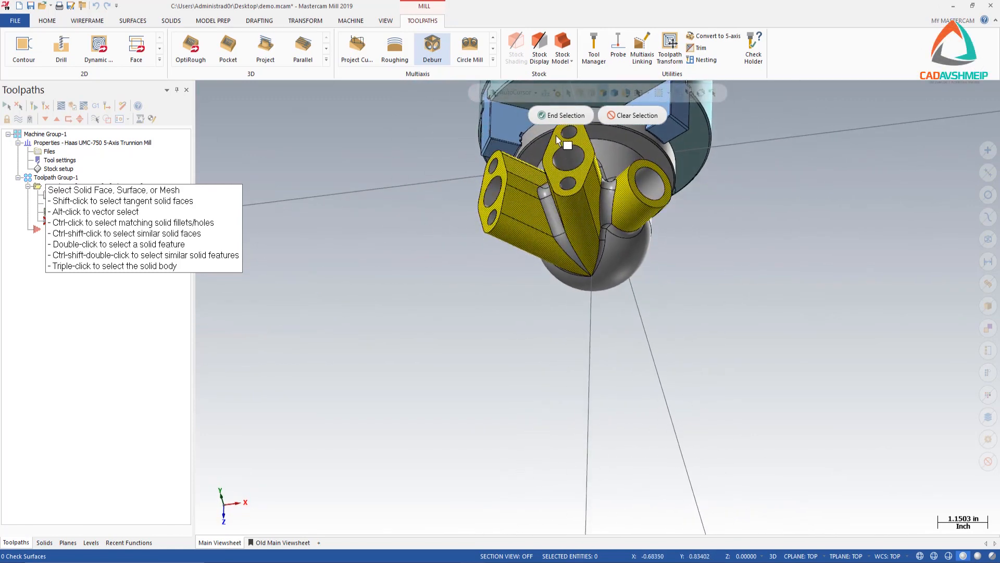
middle_drag(568, 191, 587, 224)
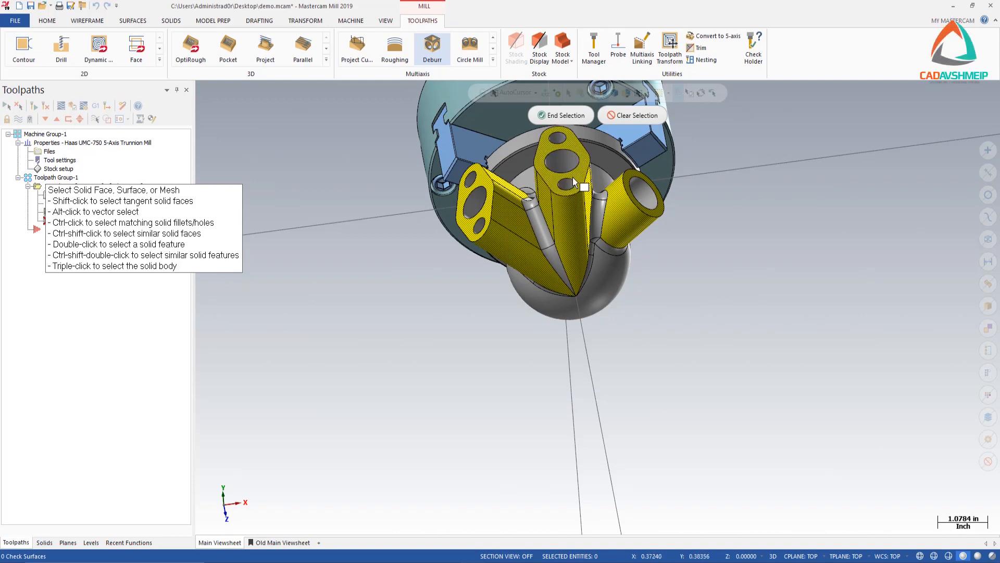
click(547, 115)
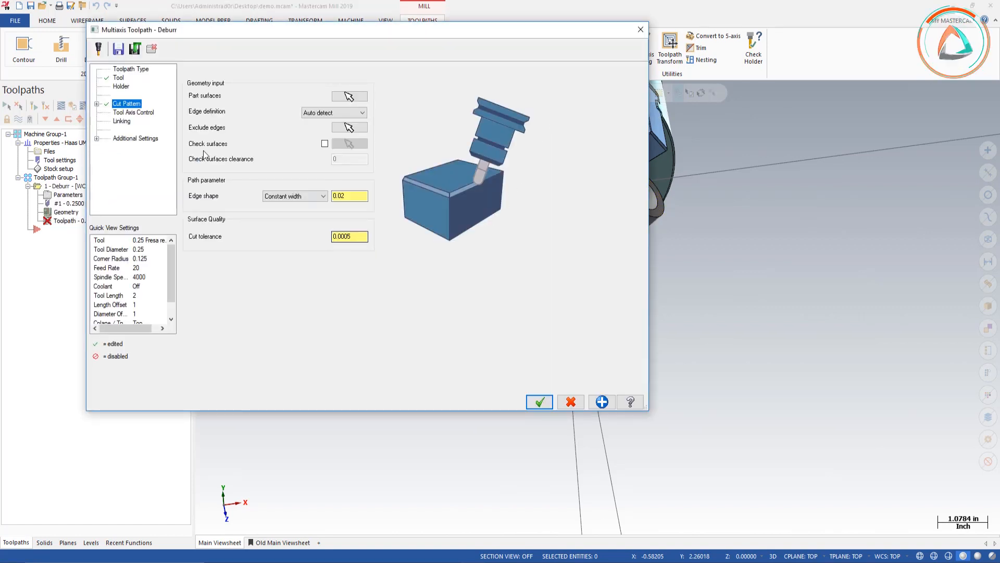
Set the tool axis control to 3+2 axis machining with the Normal to contour strategy
click(132, 113)
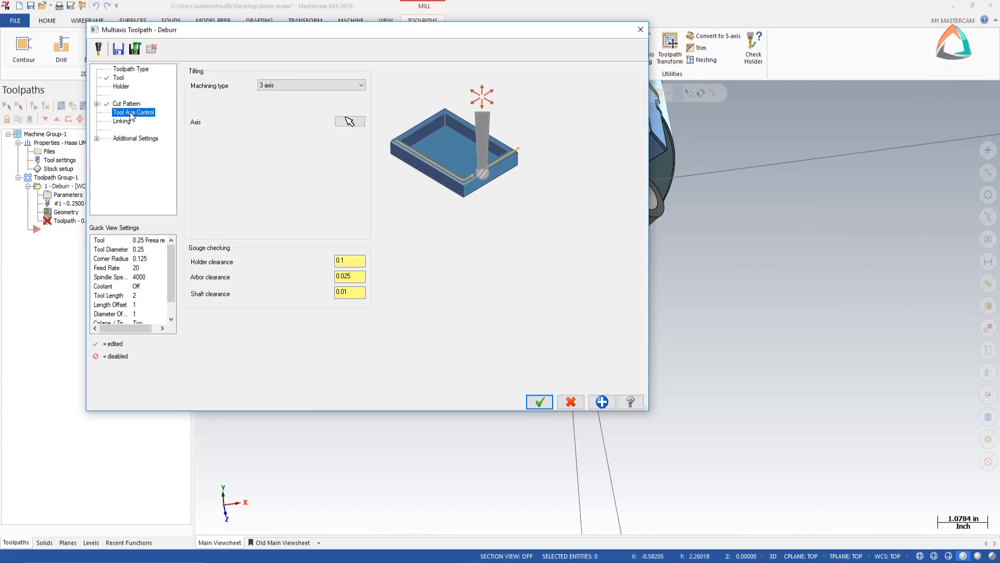
click(305, 85)
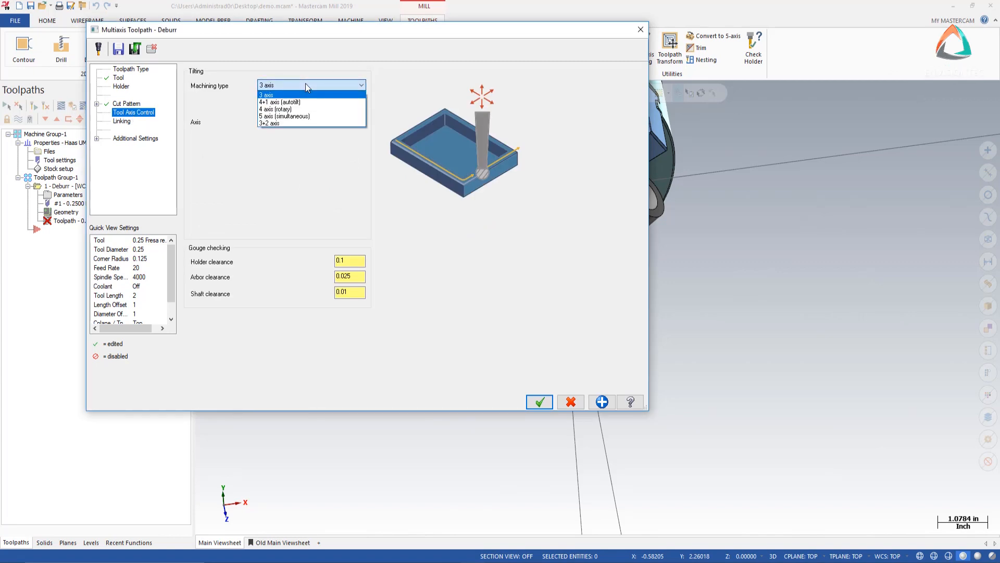
click(298, 123)
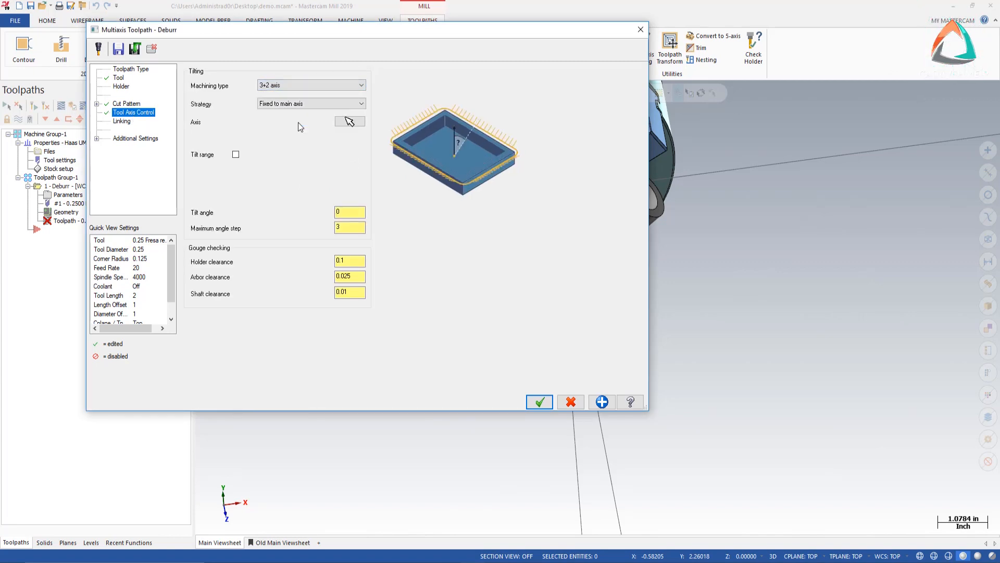
click(301, 103)
click(295, 114)
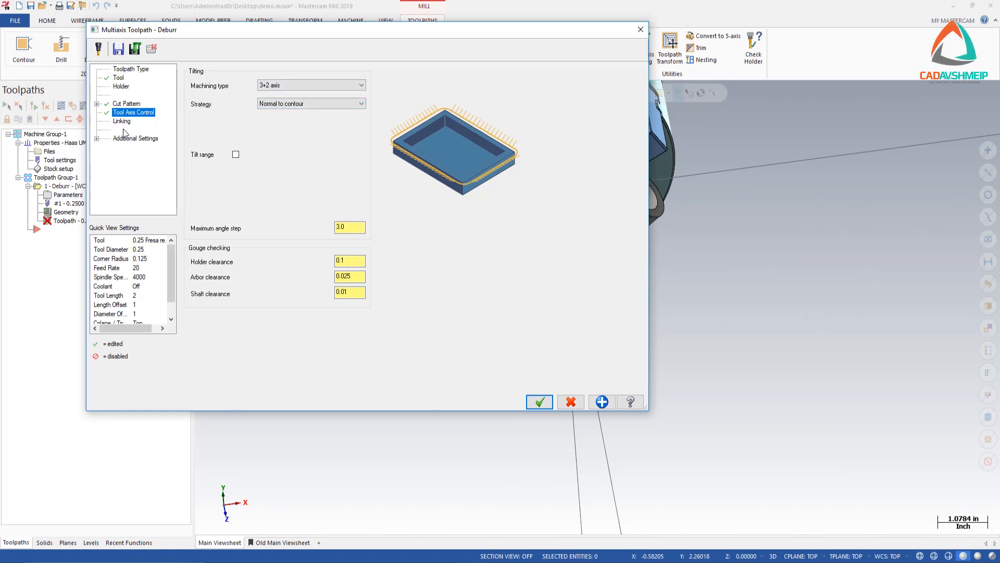
Set the cut pattern's constant-width edge shape to .032
click(132, 104)
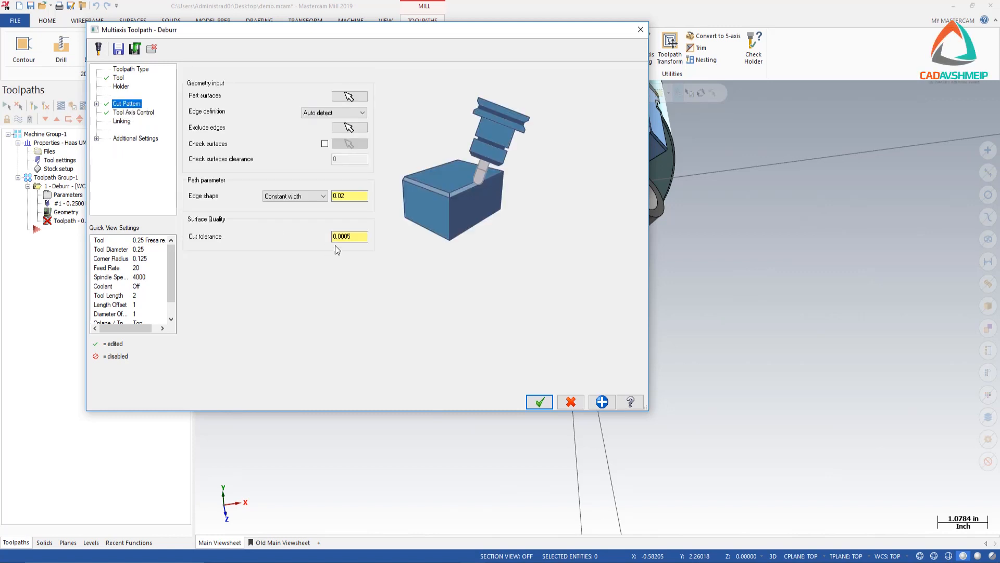
click(354, 197)
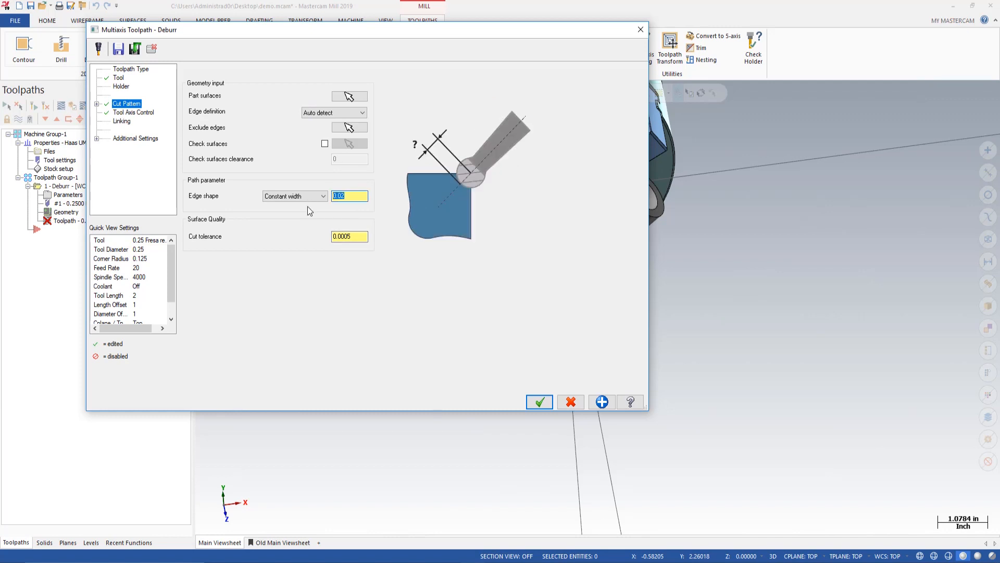
text(.03)
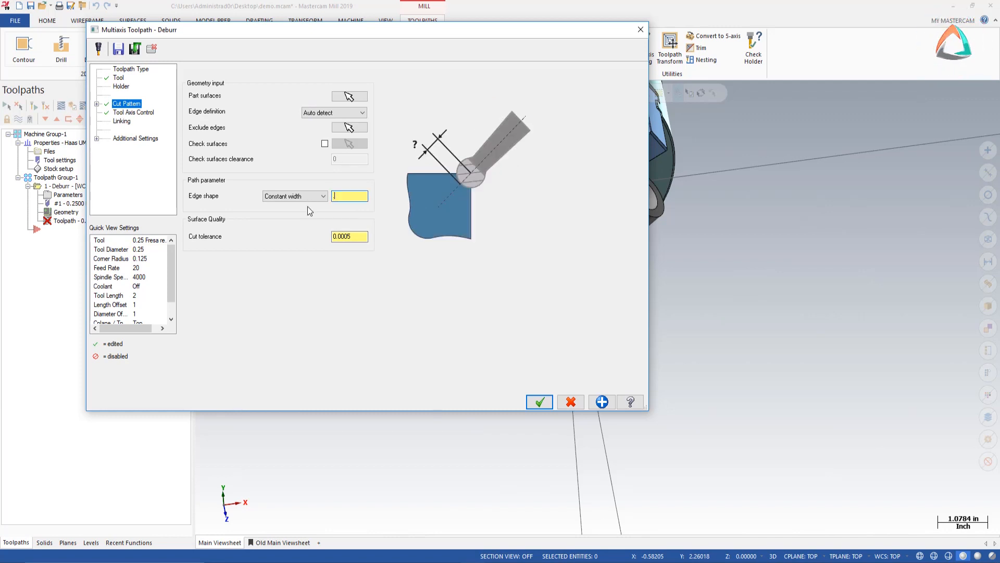
text(2)
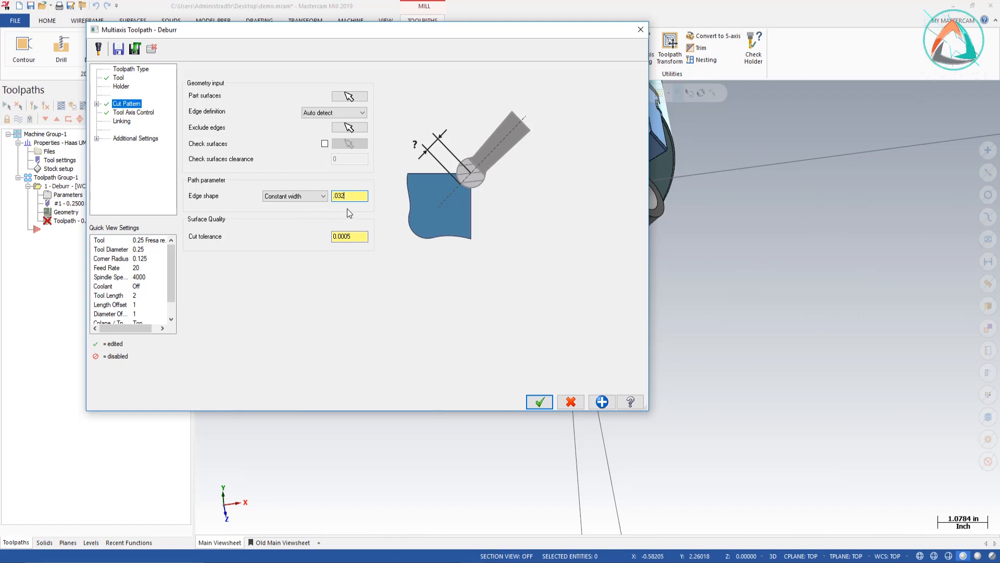
click(357, 234)
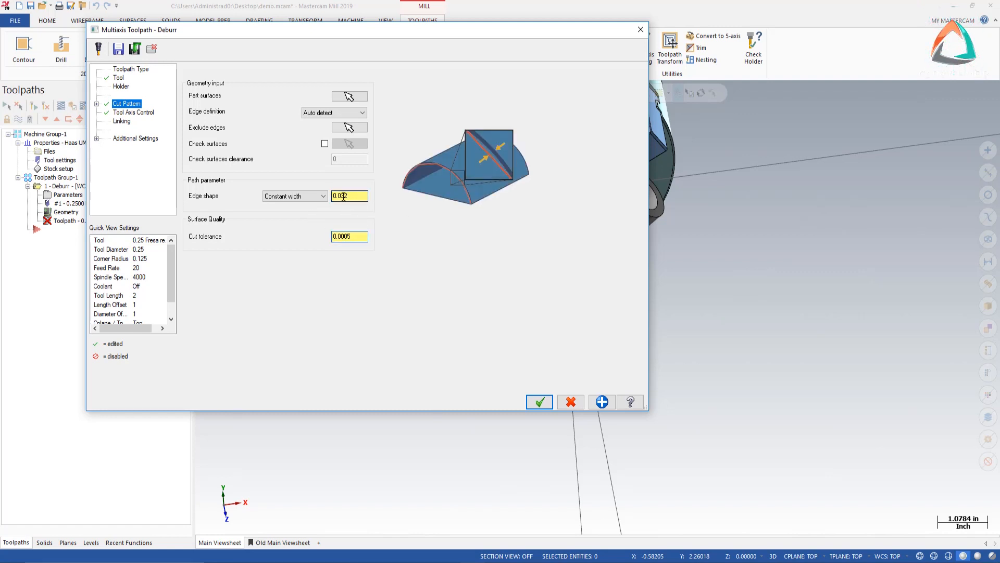
Set the linking clearance area type to Cylinder and generate the Deburr toolpath
click(137, 111)
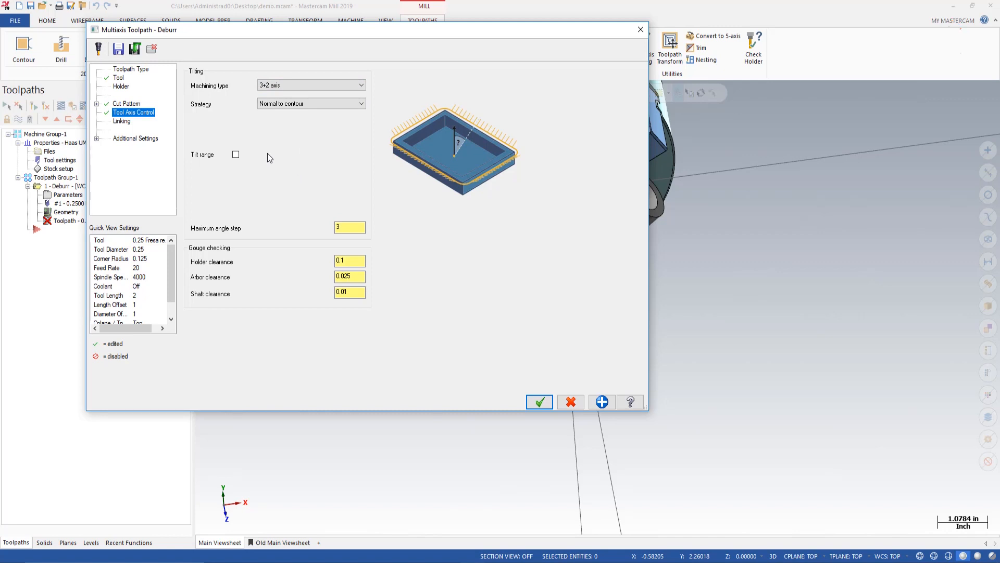
click(123, 122)
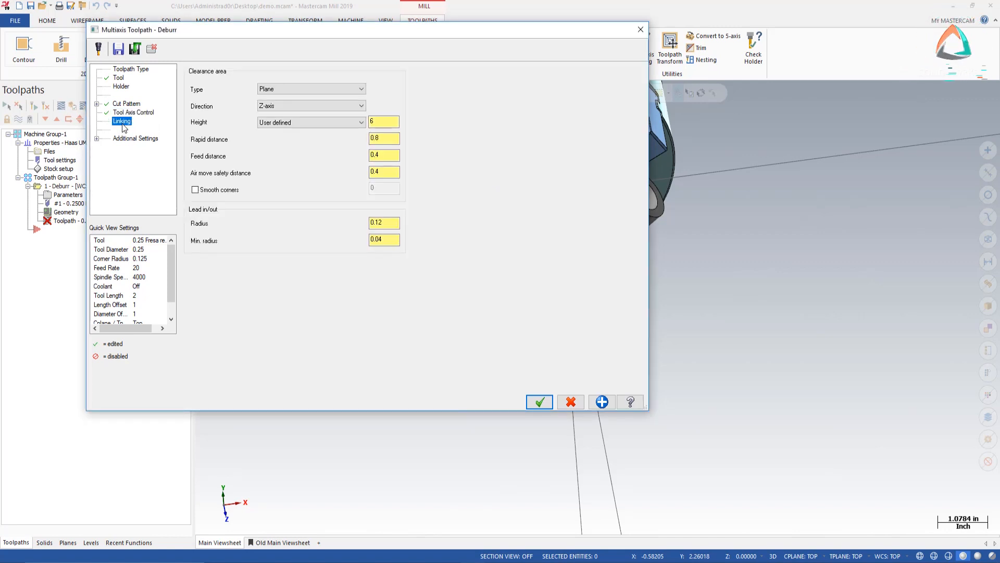
click(276, 90)
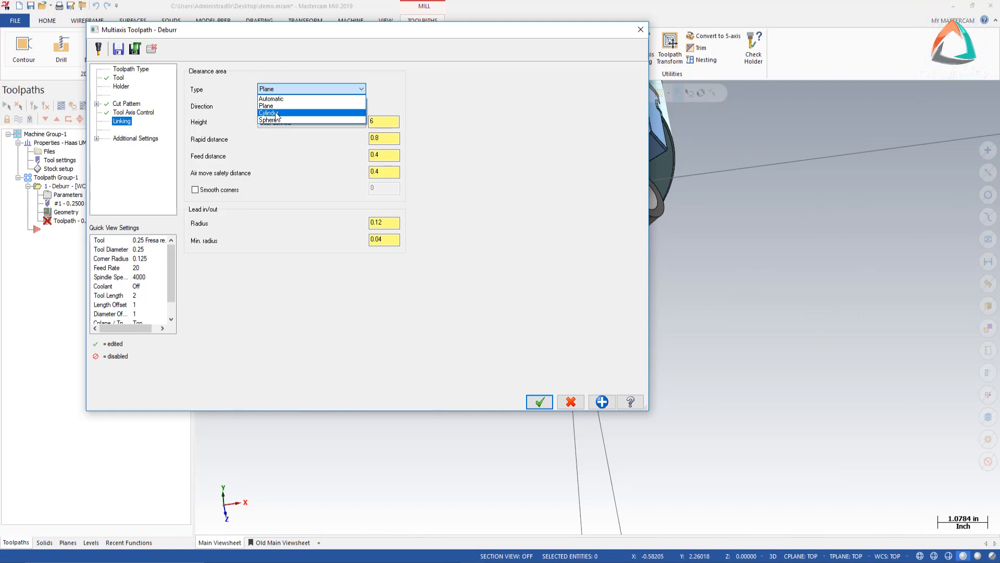
click(277, 113)
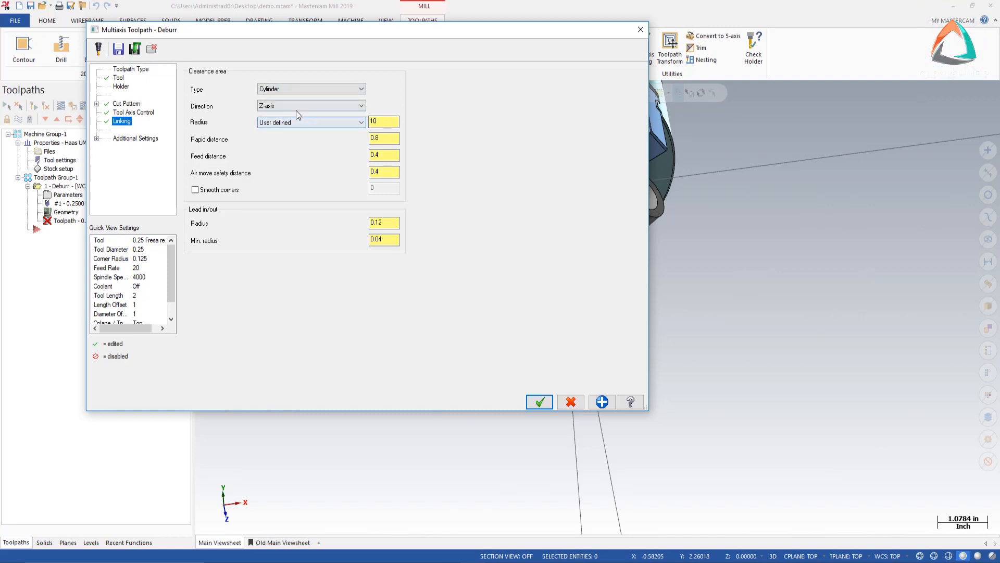
click(542, 397)
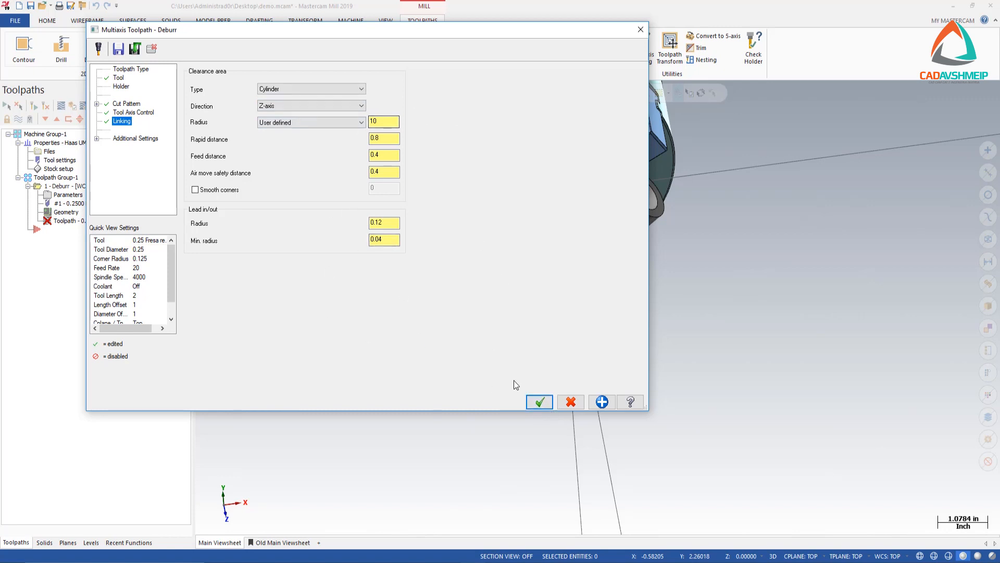
click(539, 402)
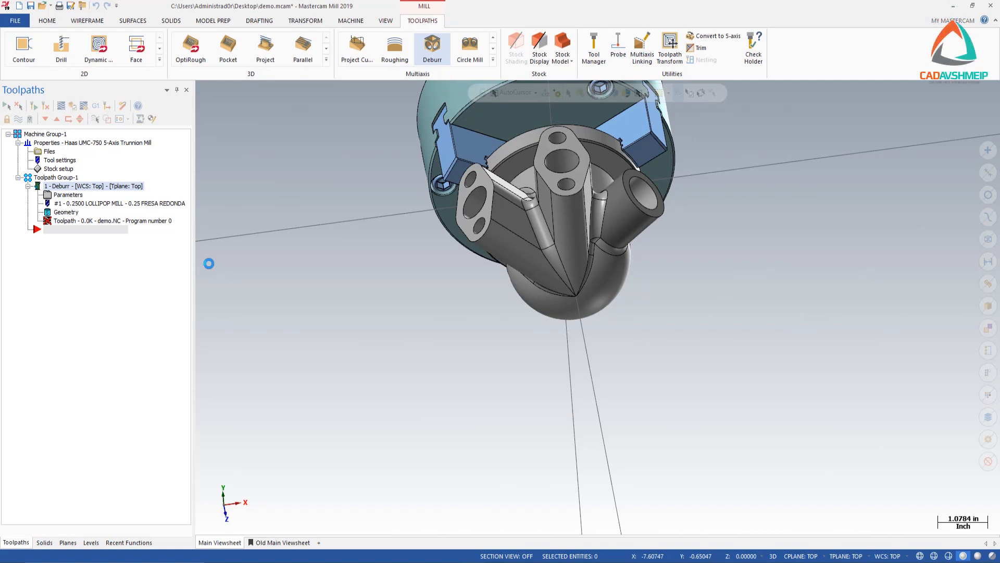
scroll(391, 286, down, 2)
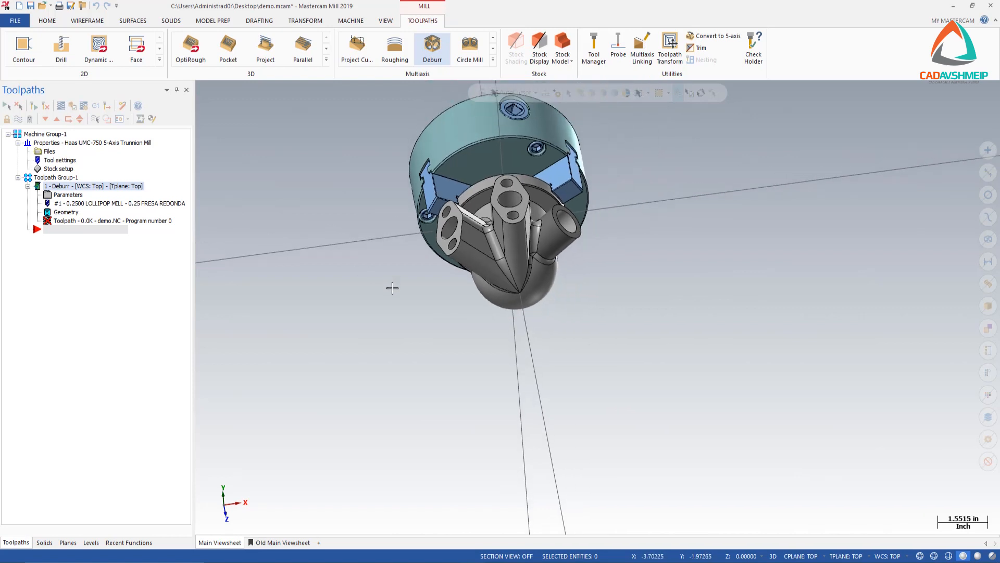
mouse_move(419, 312)
middle_down()
mouse_move(401, 292)
mouse_move(349, 292)
mouse_move(310, 312)
mouse_move(355, 306)
middle_up()
scroll(315, 312, up, 1)
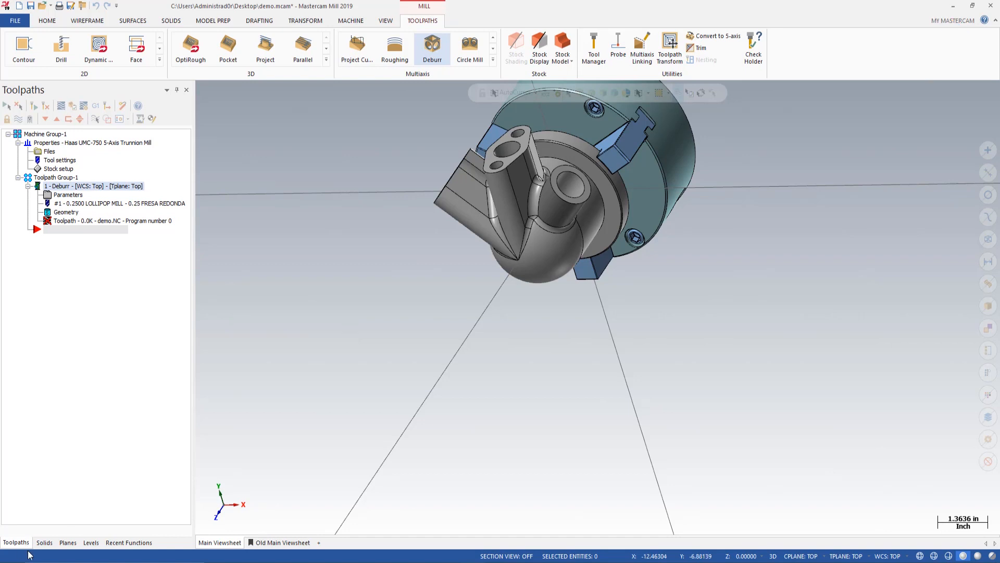
scroll(468, 307, down, 2)
middle_drag(467, 303, 489, 304)
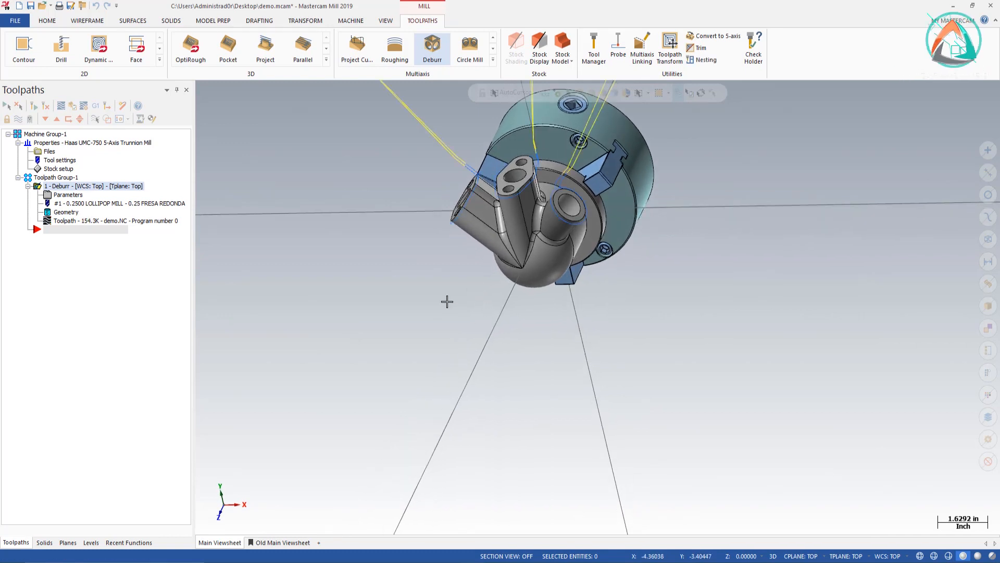
Backplot the 3+2 axis Deburr toolpath with the tool and holder around the chucked part's ports
scroll(446, 299, down, 2)
middle_drag(444, 306, 464, 306)
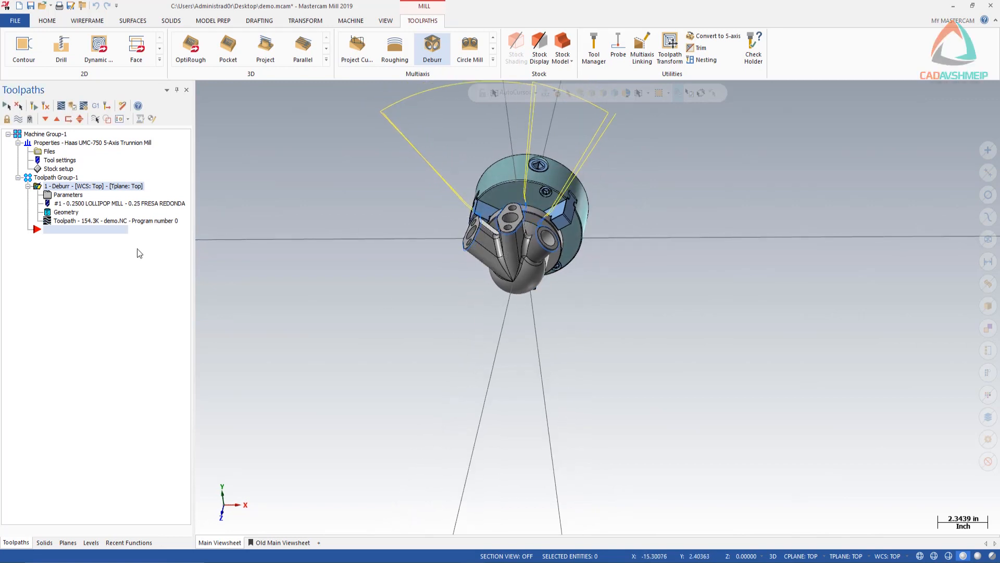
click(84, 223)
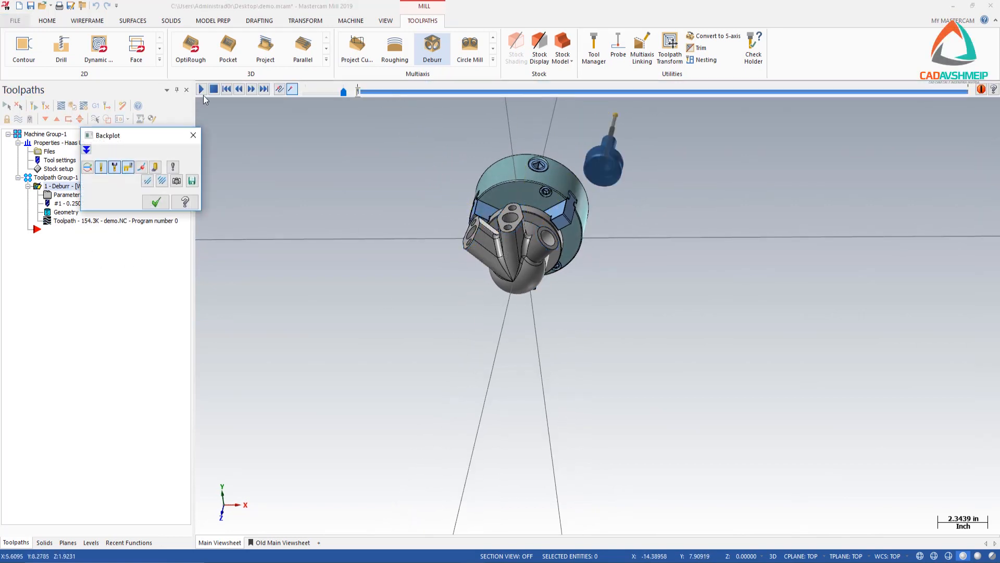
click(203, 89)
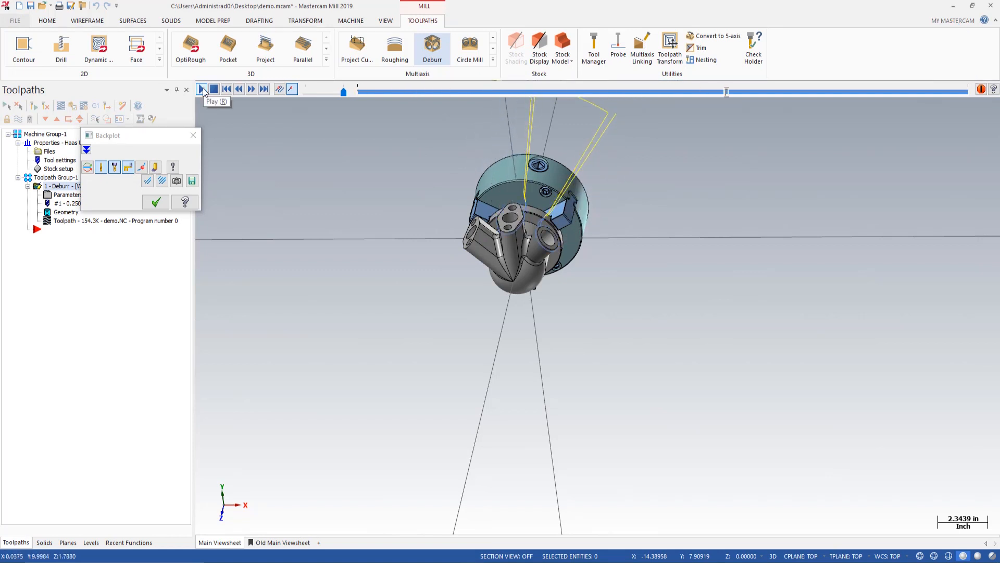
click(156, 202)
middle_drag(458, 225, 501, 225)
scroll(502, 225, up, 1)
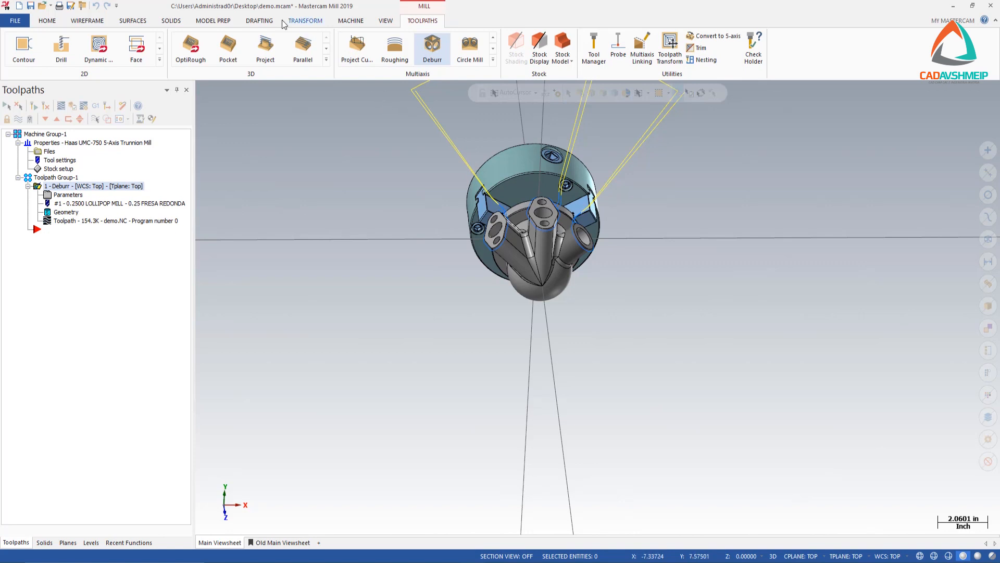
Run the full machine simulation of the 3+2 axis Deburr operation in a maximized simulator window and close it
click(351, 22)
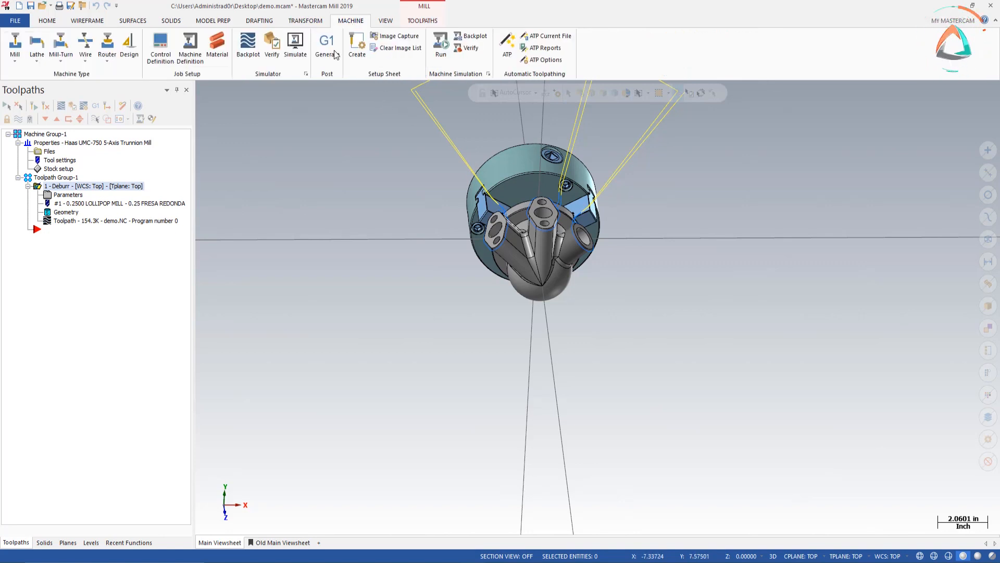
click(299, 48)
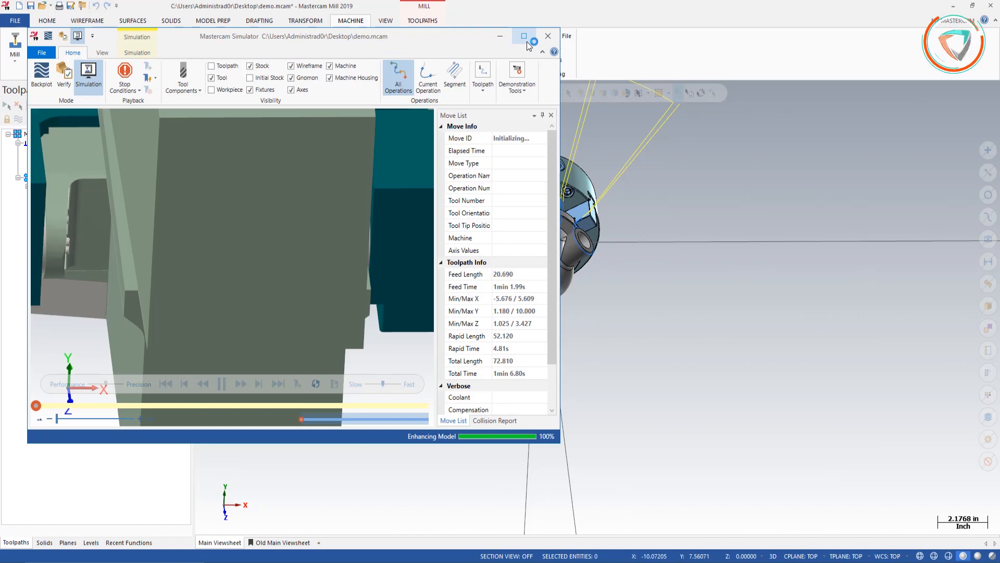
click(524, 36)
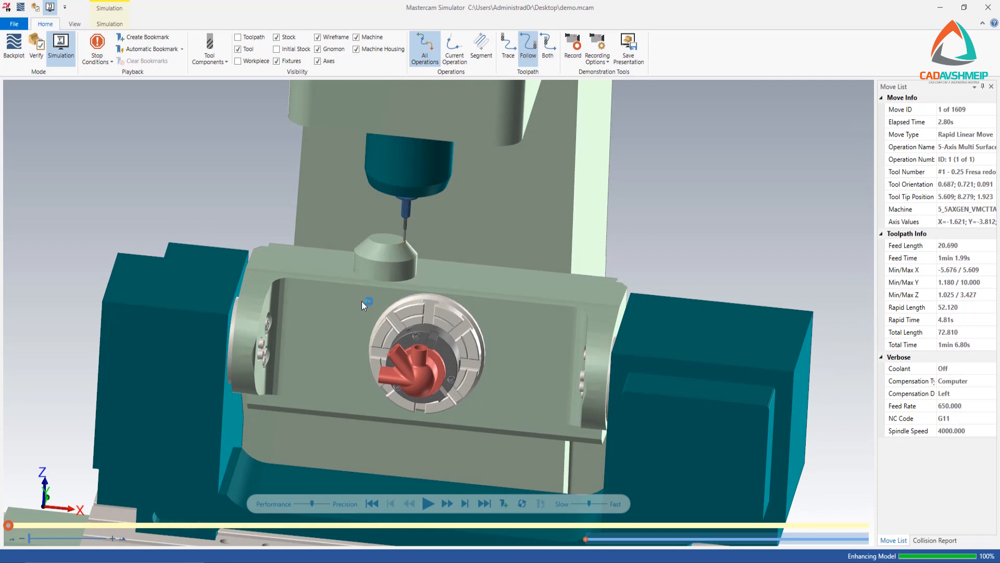
scroll(361, 301, down, 5)
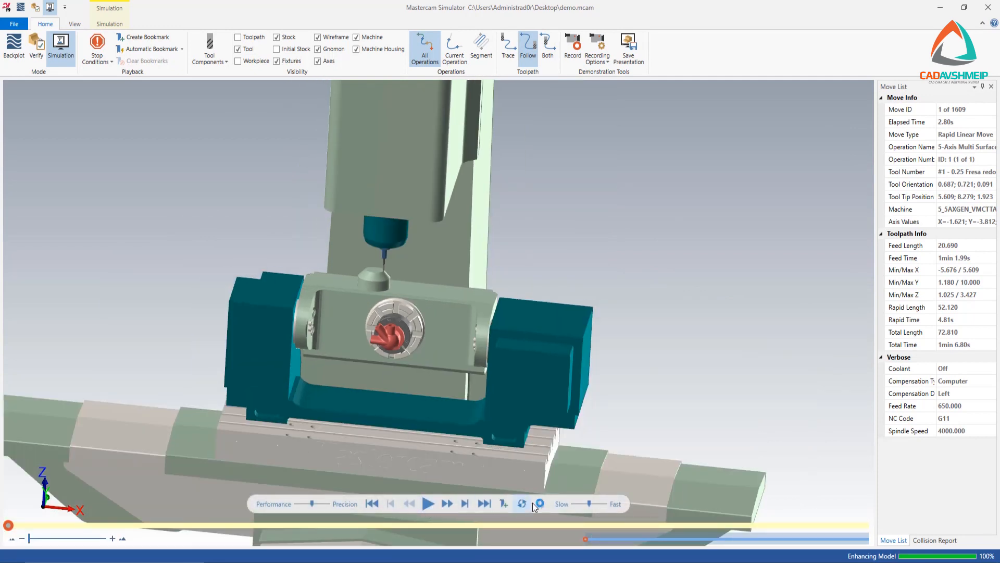
click(426, 504)
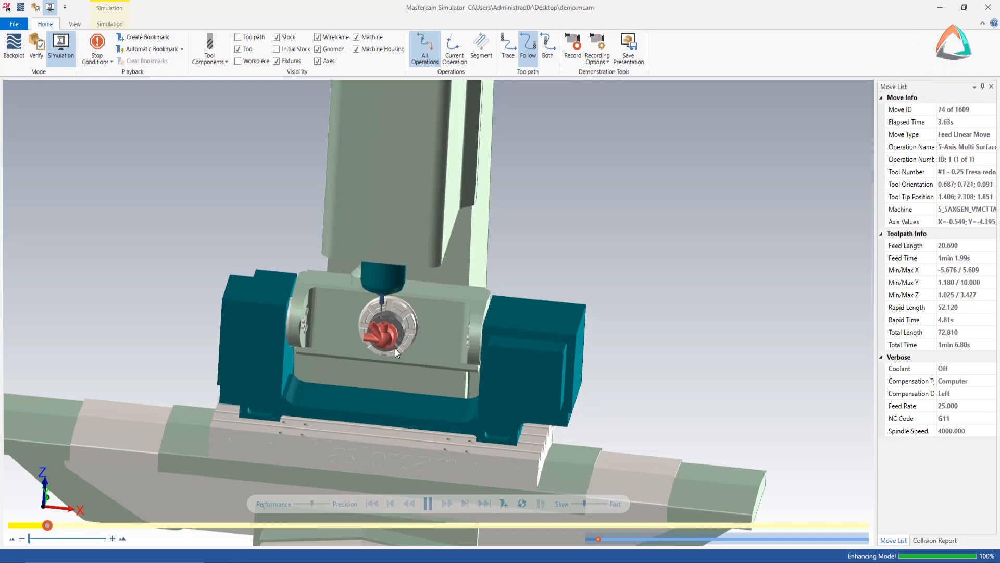
scroll(384, 328, up, 3)
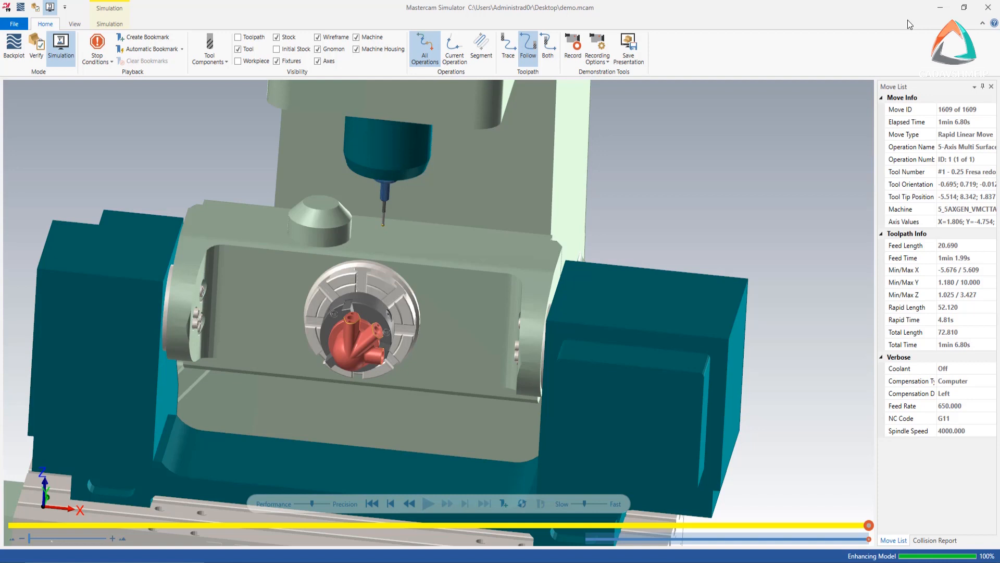
click(986, 8)
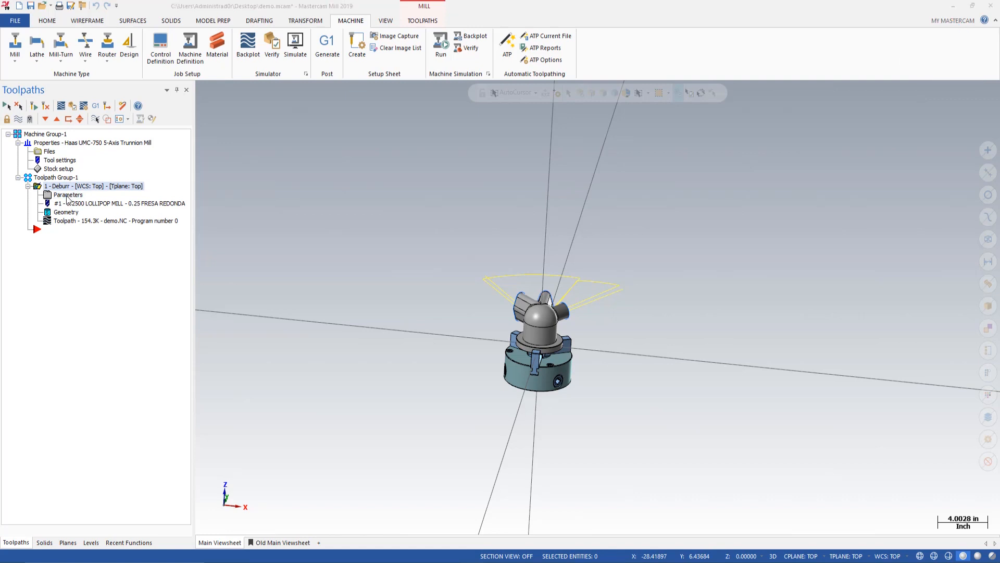
Edit the Deburr operation's parameters and set the tool axis control's machining type to 5 axis (simultaneous)
click(68, 196)
click(134, 105)
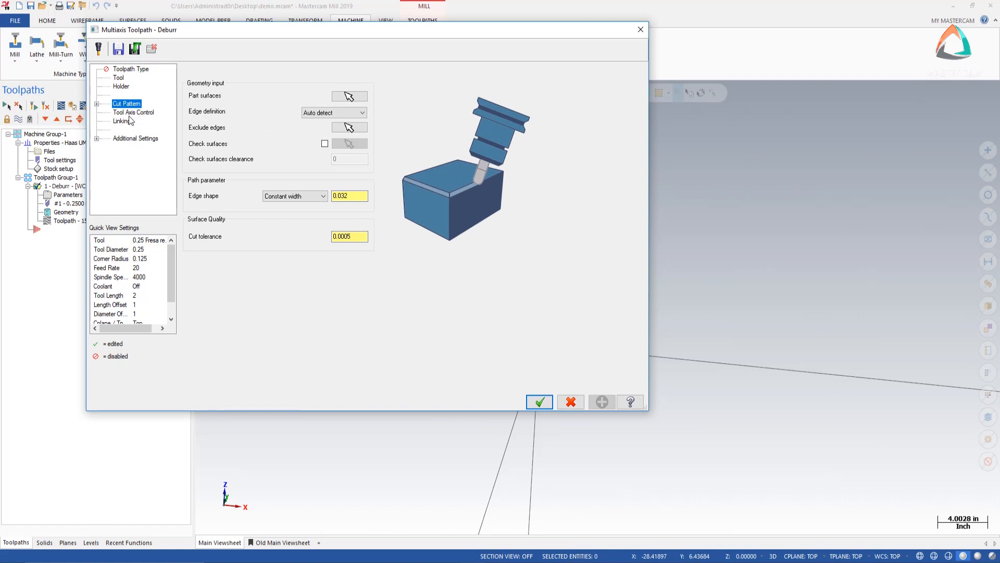
click(133, 112)
click(337, 85)
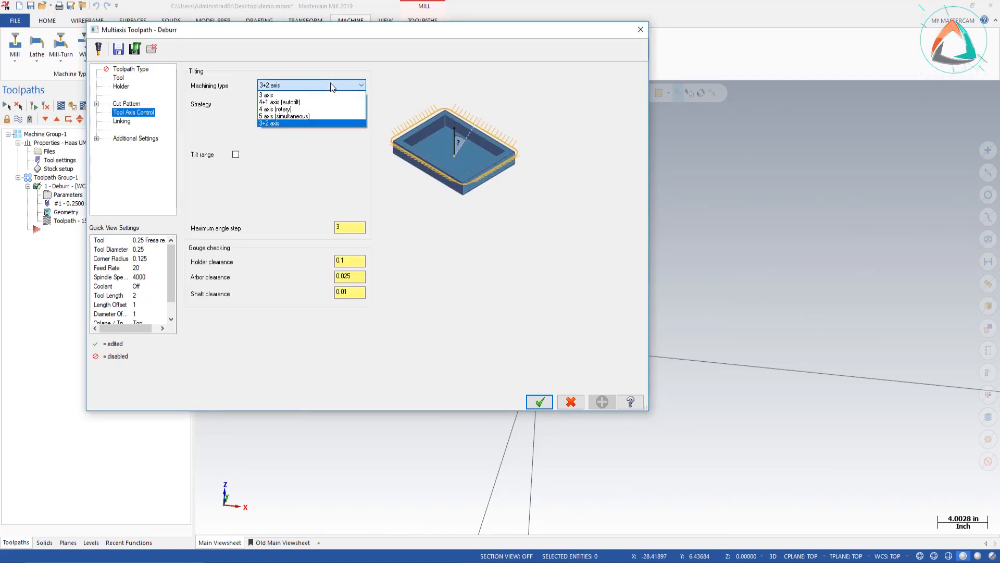
click(307, 116)
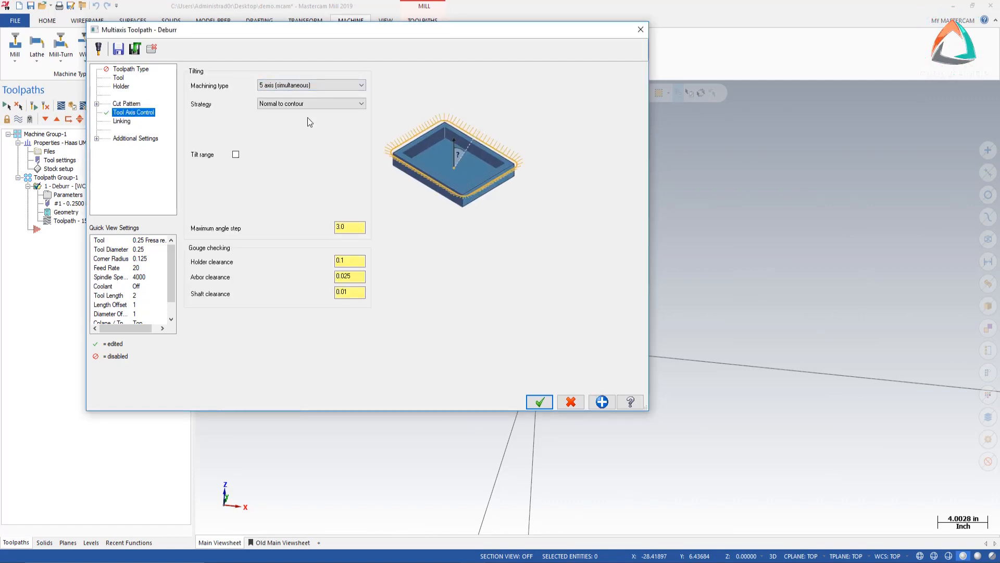
Enable the tool axis tilt range with a maximum of 70 and regenerate the Deburr toolpath
click(235, 154)
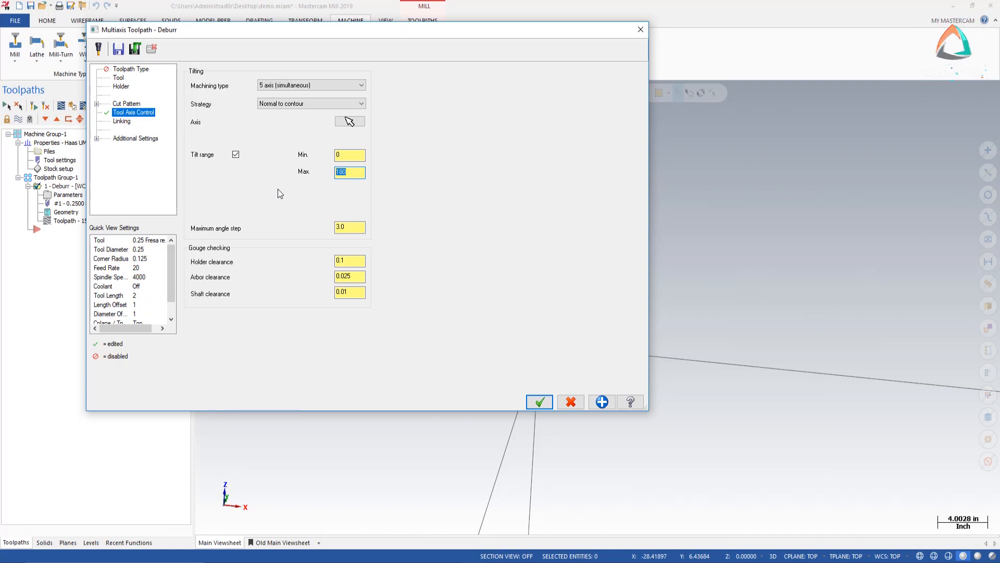
text(70)
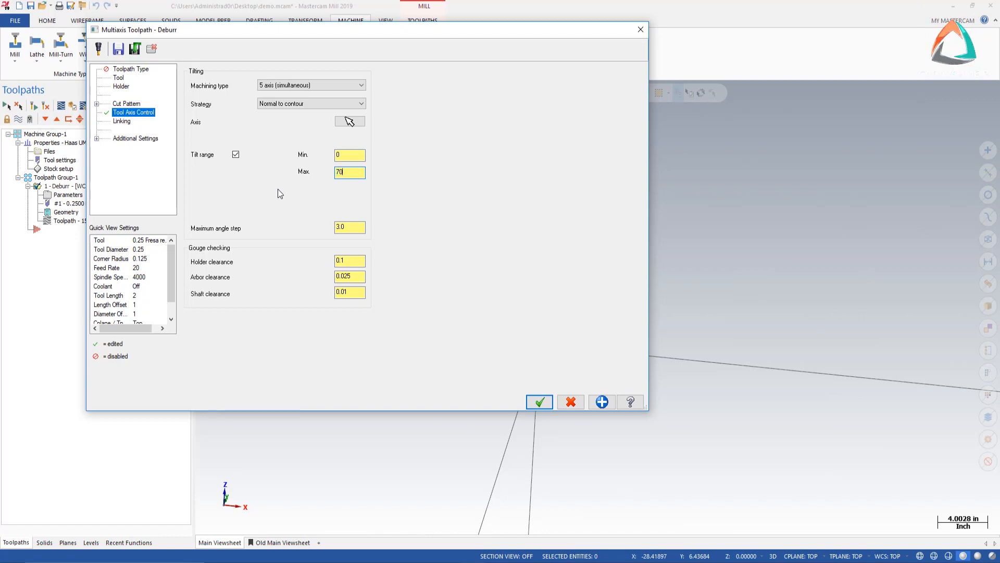
click(350, 156)
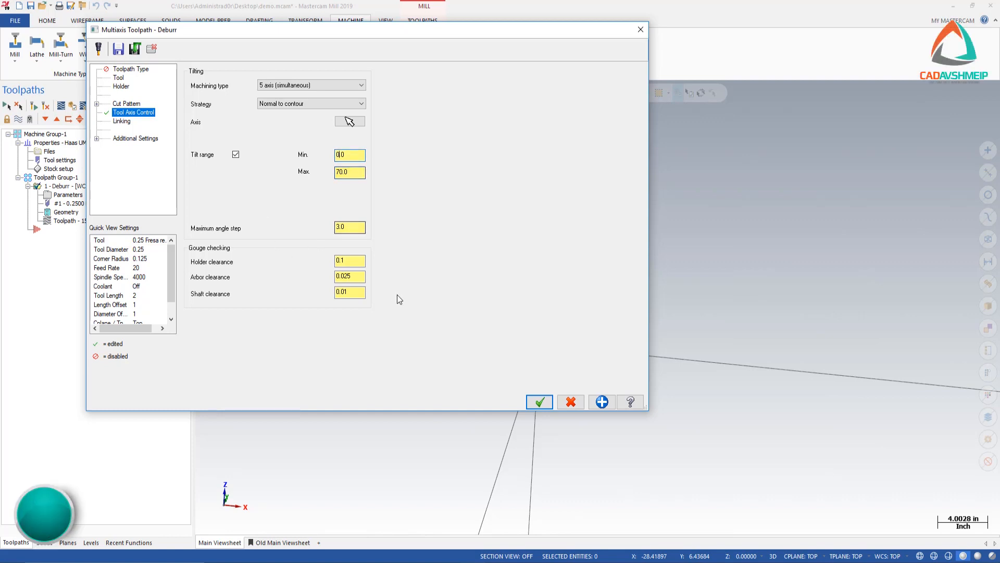
click(538, 401)
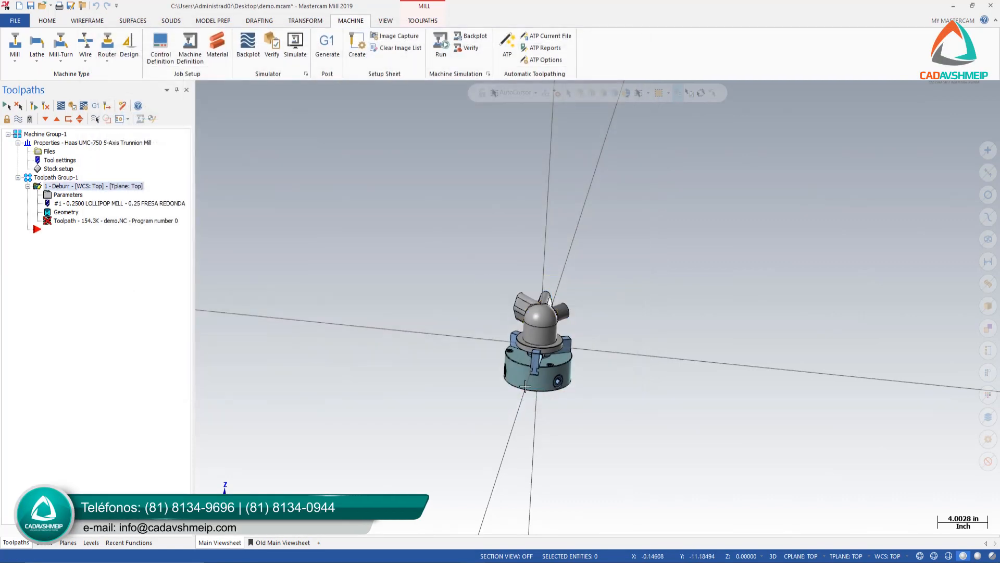
Backplot the simultaneous 5-axis Deburr toolpath, watching the tool move around the ports
mouse_move(498, 299)
middle_down()
mouse_move(475, 268)
mouse_move(573, 323)
mouse_move(649, 350)
middle_up()
click(76, 222)
click(156, 226)
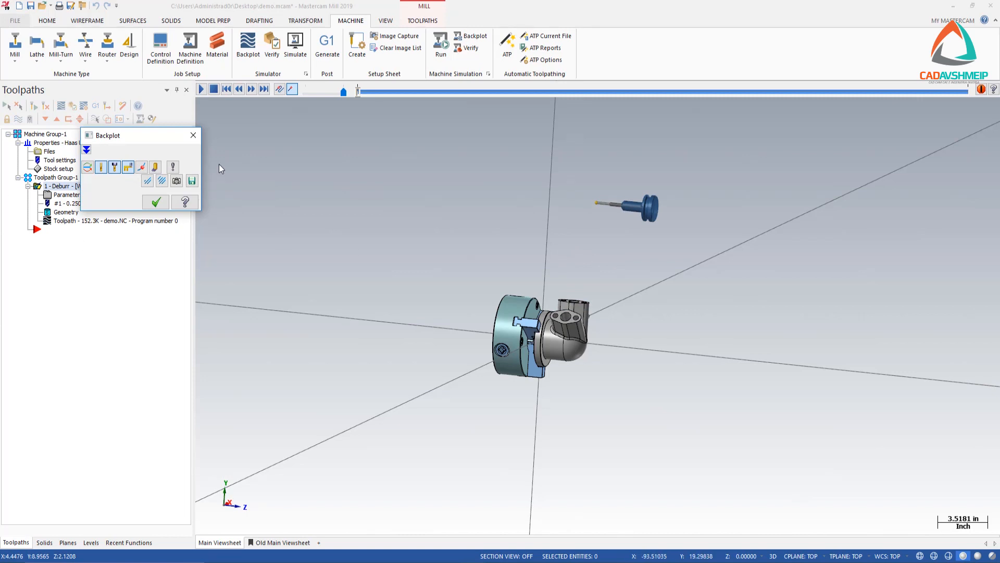
click(201, 89)
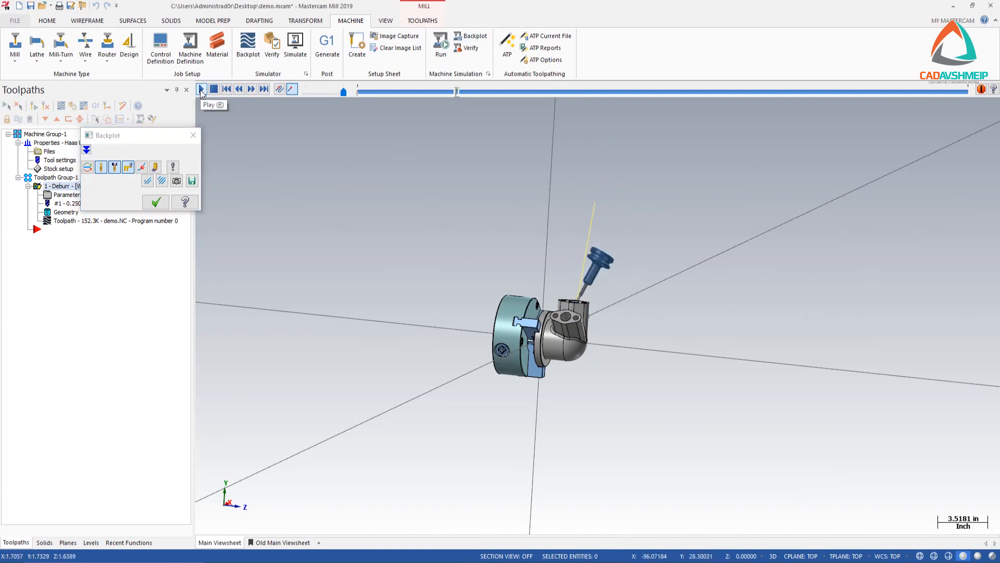
middle_drag(558, 291, 407, 373)
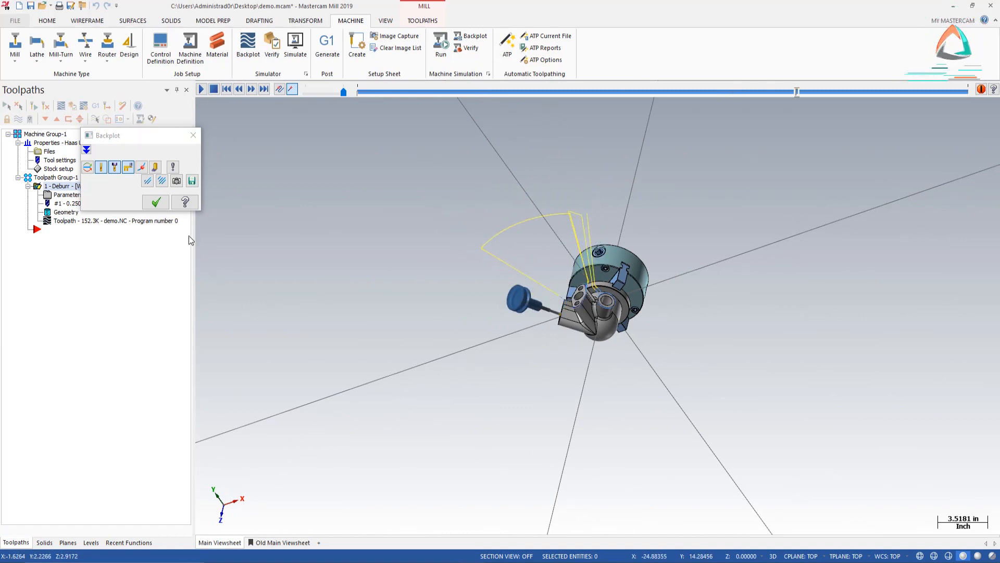
click(156, 202)
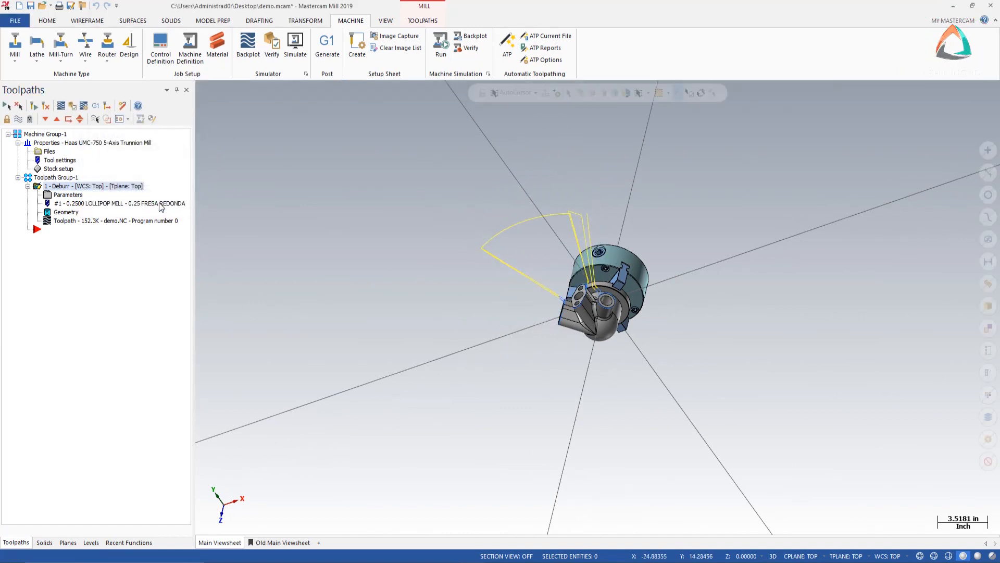
Set the simulation machine to HAAS_VF3_TR210 in the simulator options and accept
middle_drag(599, 250, 576, 224)
click(306, 74)
click(406, 88)
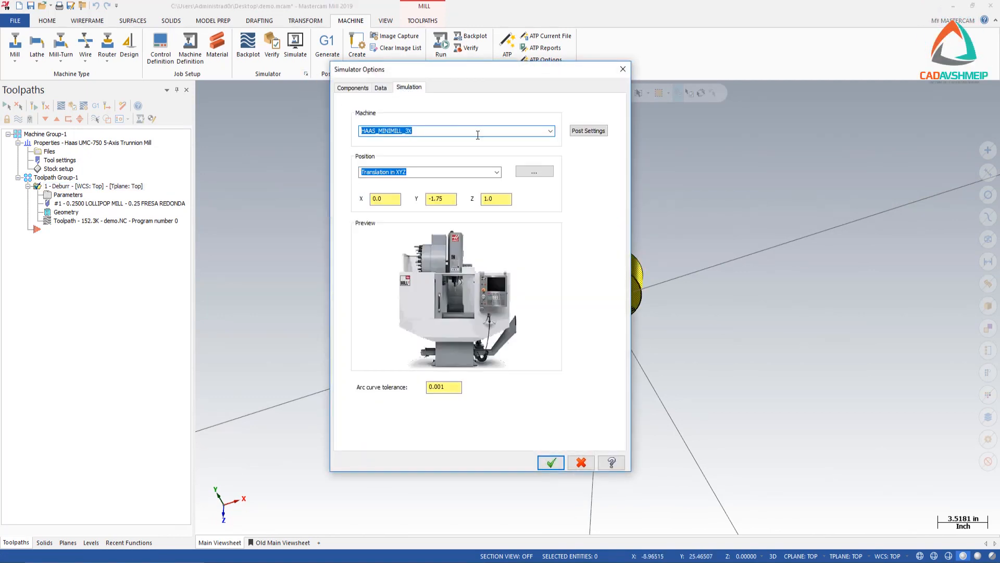
click(551, 131)
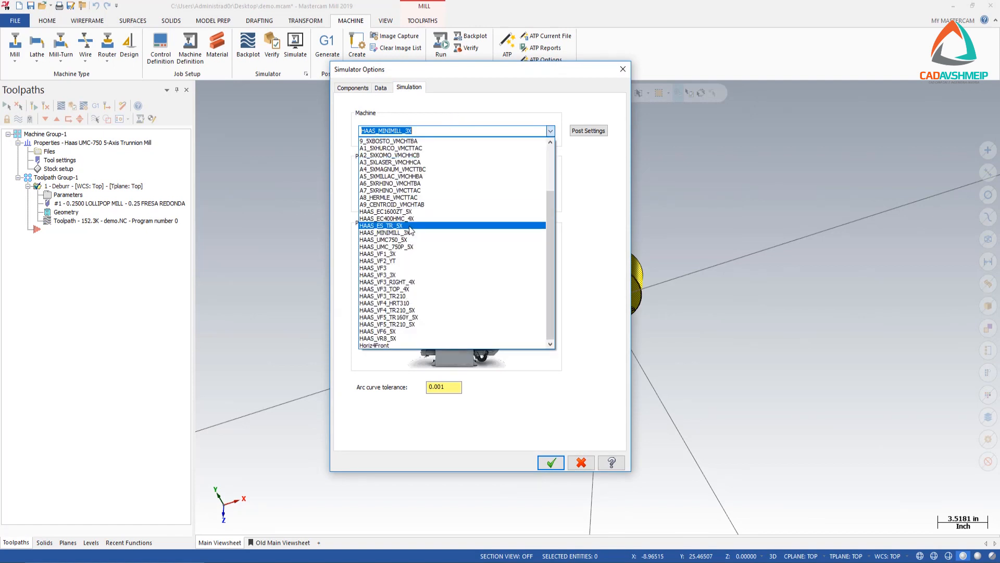
key(Down)
key(Down)
key(Down)
key(Down)
key(Down)
key(Down)
key(Down)
key(Down)
key(Down)
key(Down)
key(Down)
key(Down)
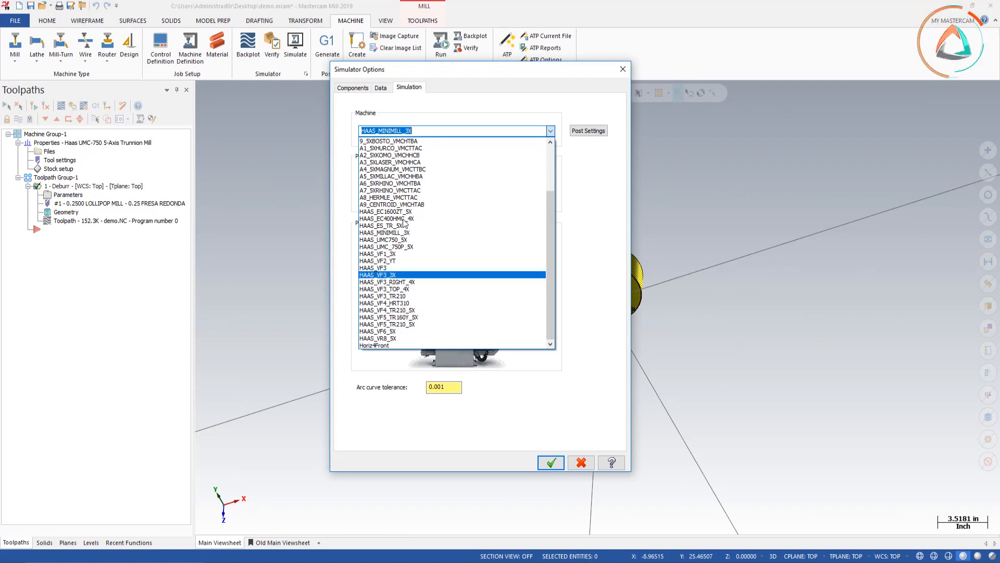
click(401, 227)
key(Down)
key(Down)
key(Down)
key(Down)
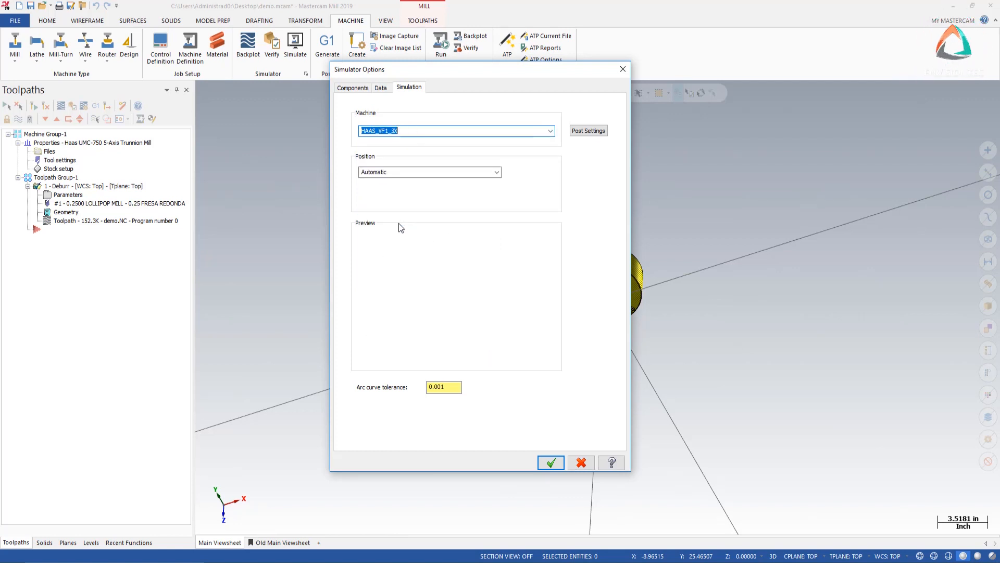
key(Down)
key(Down)
key(Down)
key(Down)
key(Down)
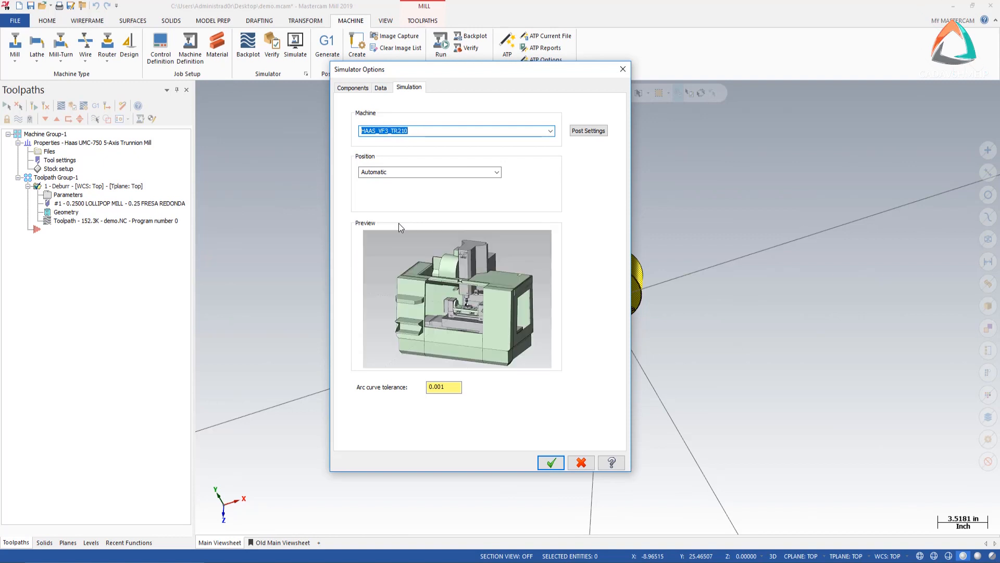
click(552, 458)
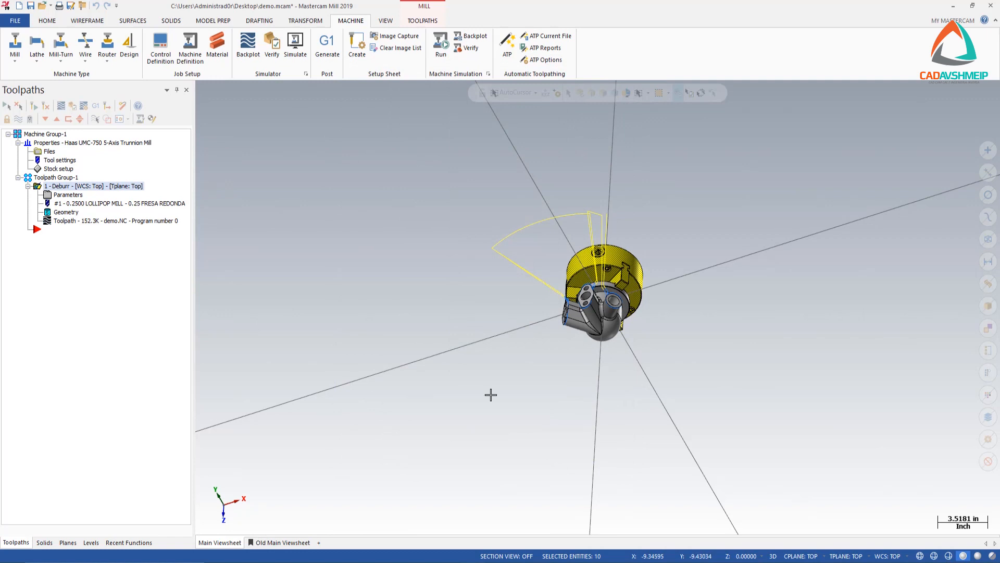
Simulate the 5-axis Deburr operation on the HAAS_VF3_TR210 machine through to its last move
click(301, 53)
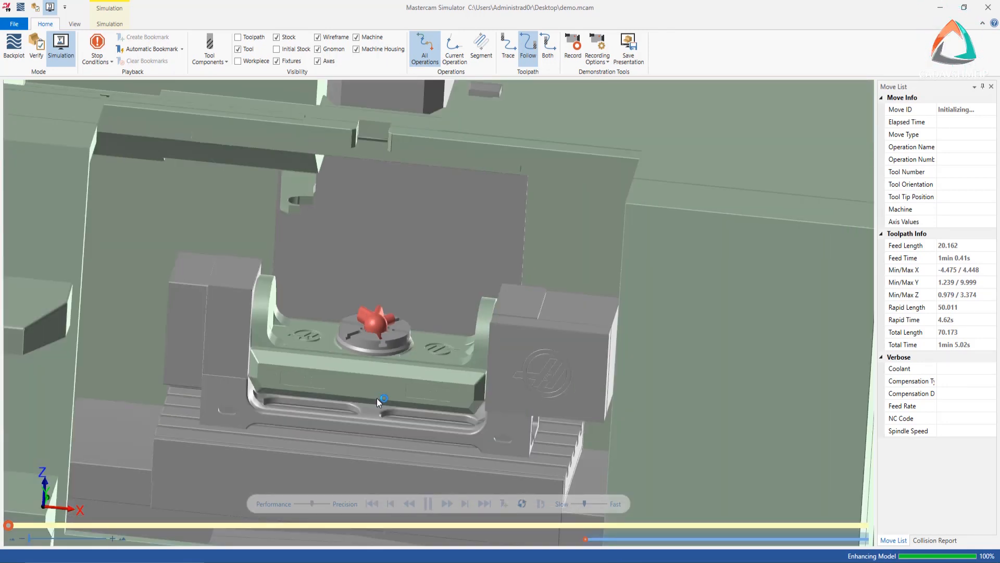
mouse_move(336, 345)
middle_down()
mouse_move(315, 333)
mouse_move(322, 326)
mouse_move(339, 349)
middle_up()
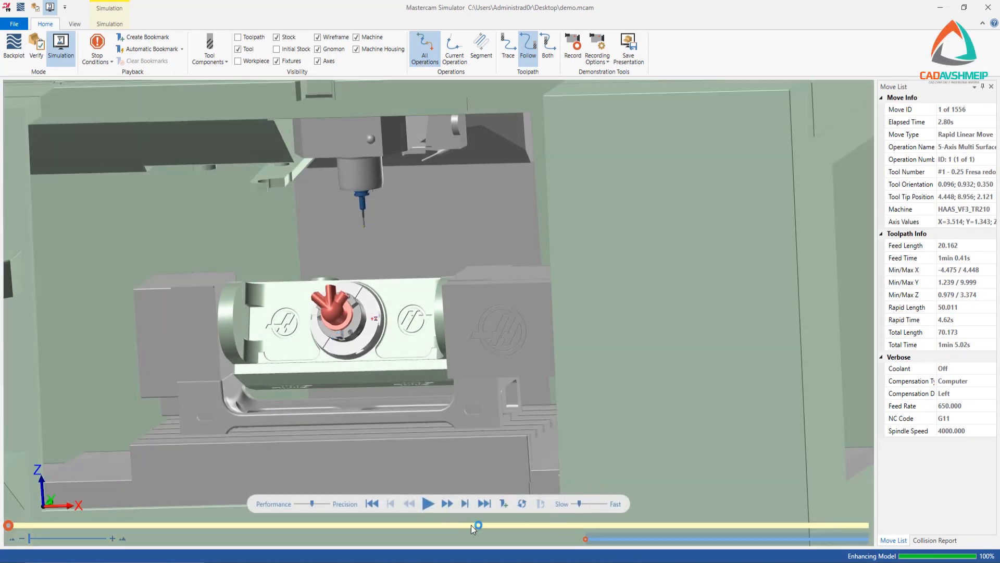
click(429, 504)
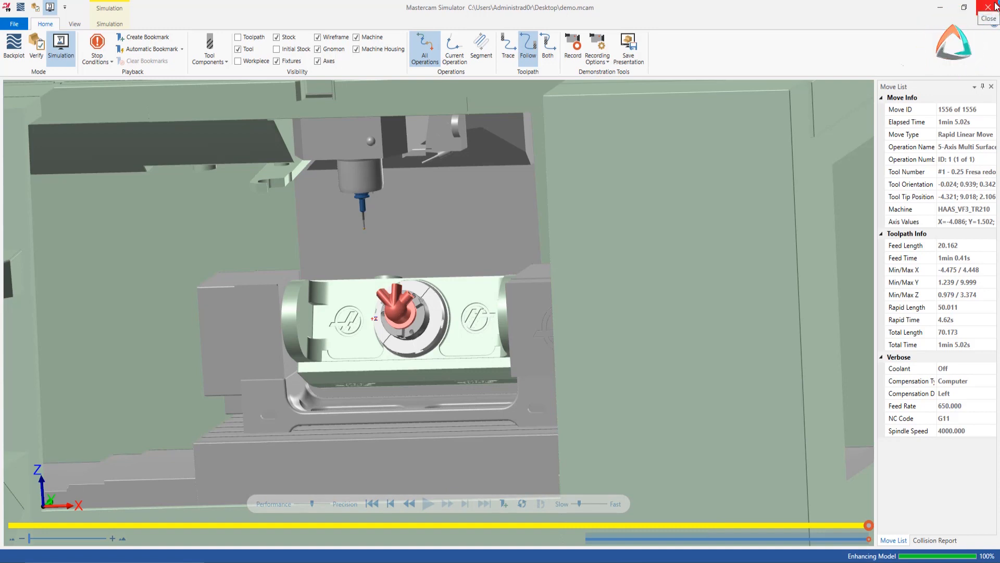
Examine the deburred edges on the three ports of the simulated part up close
click(360, 52)
scroll(402, 297, up, 6)
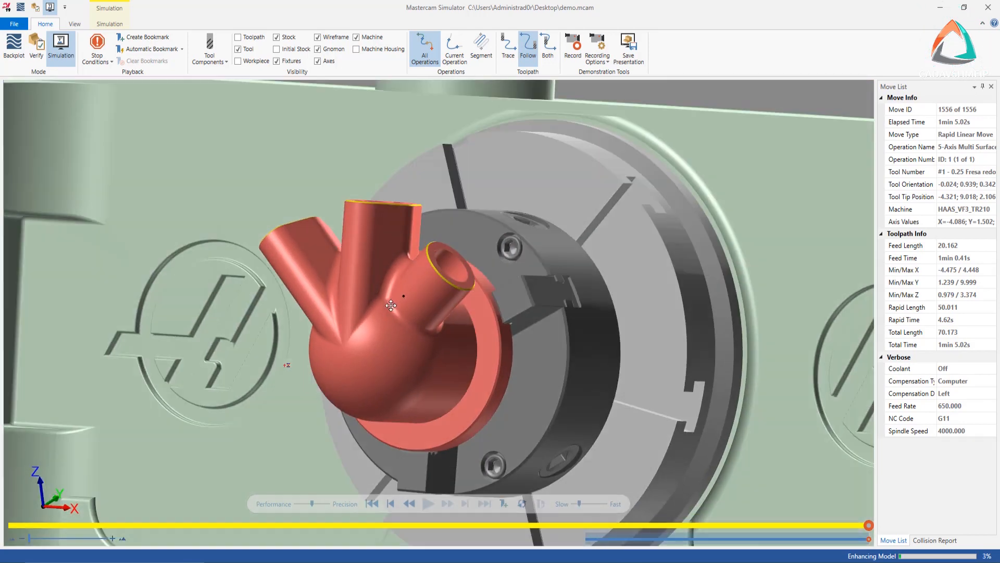
middle_drag(390, 305, 407, 328)
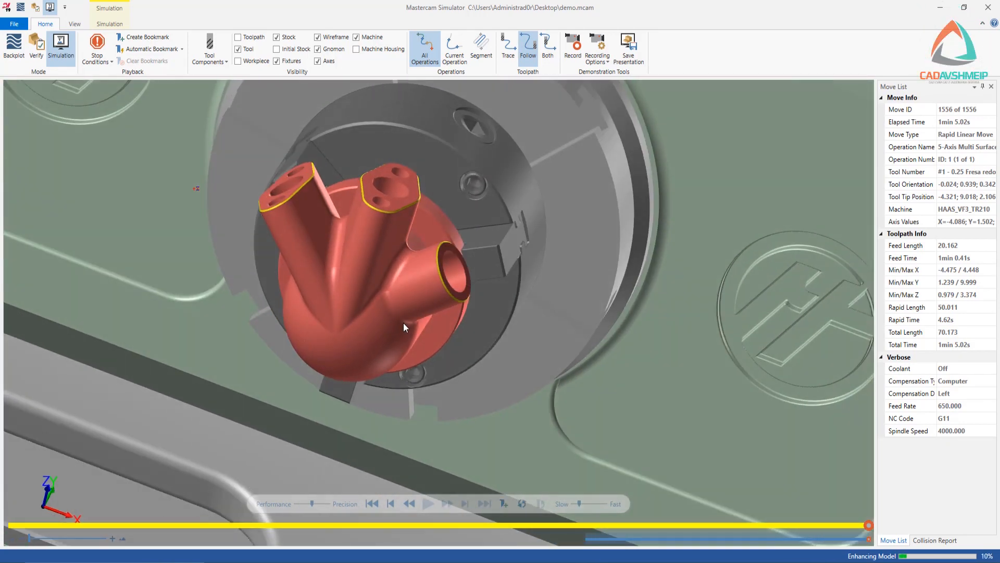